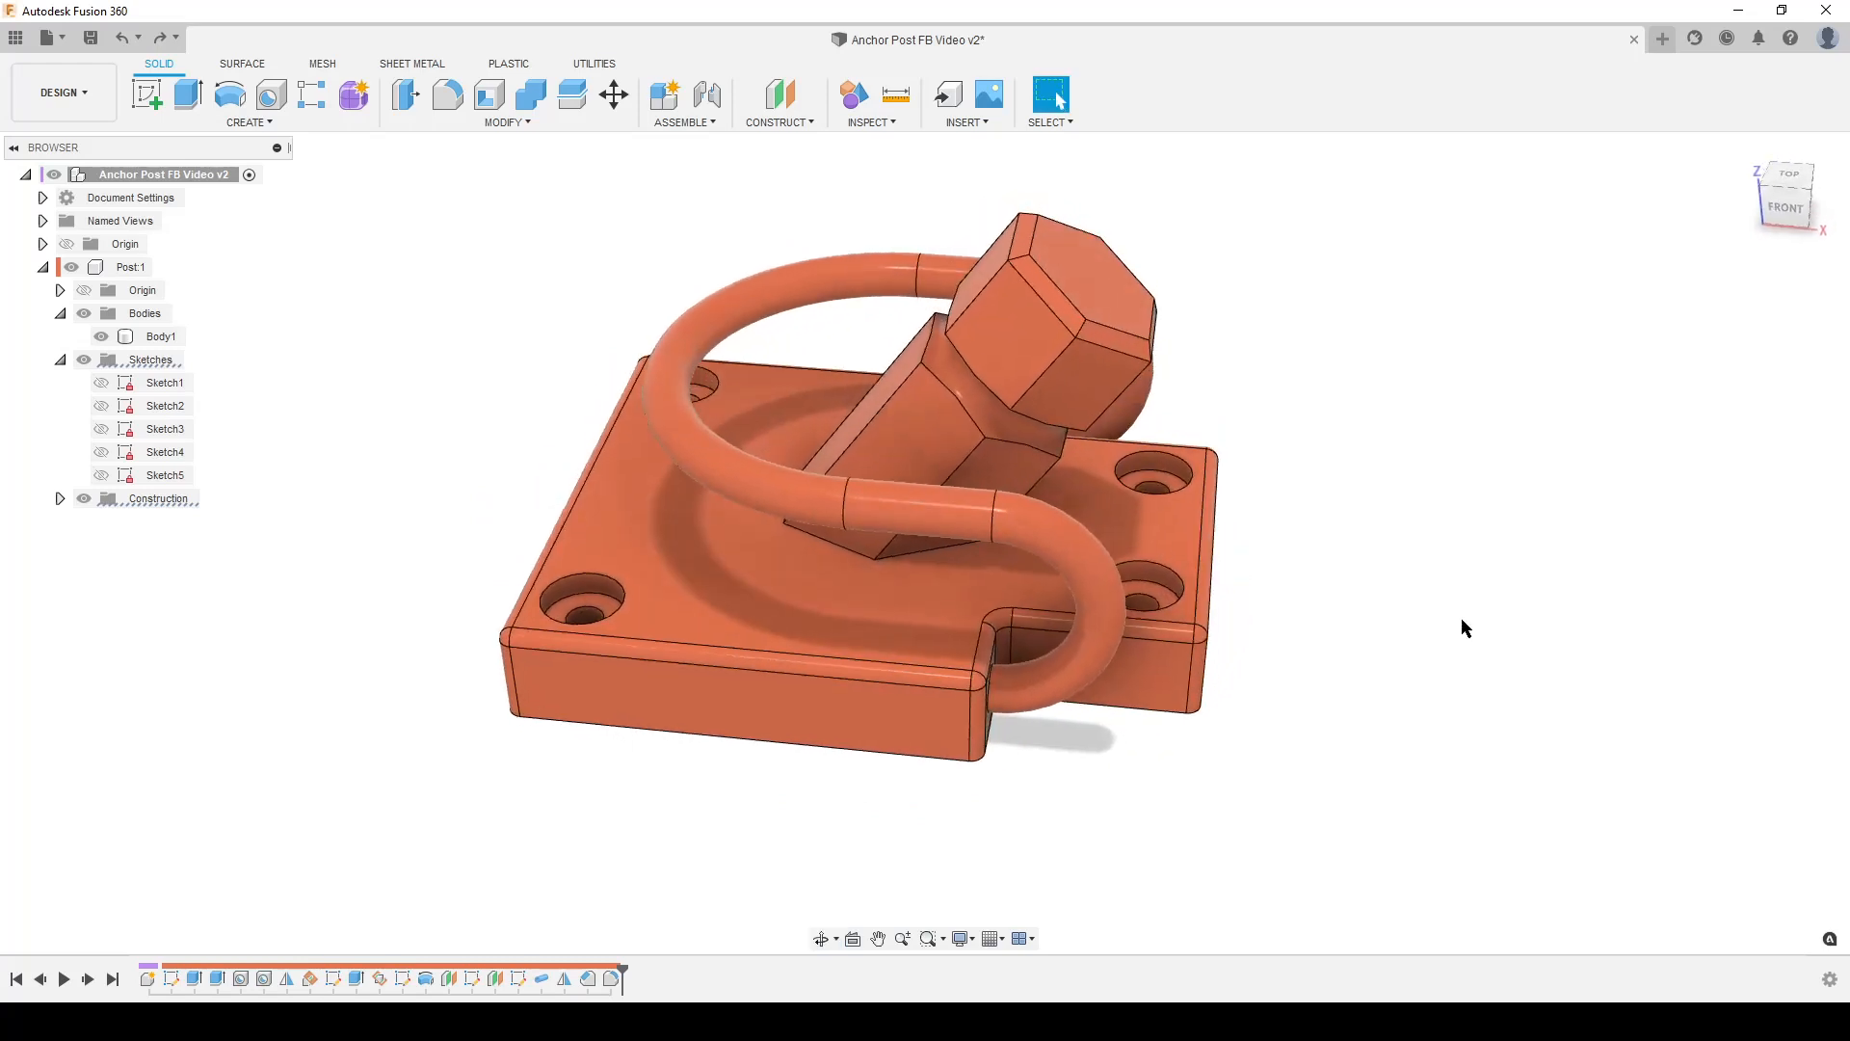
pyautogui.scroll(3, 1388, 674)
pyautogui.moveTo(1376, 662)
pyautogui.mouseDown(button='middle')
pyautogui.moveTo(1318, 644)
pyautogui.moveTo(1379, 631)
pyautogui.mouseUp(button='middle')
pyautogui.scroll(-1, 1388, 629)
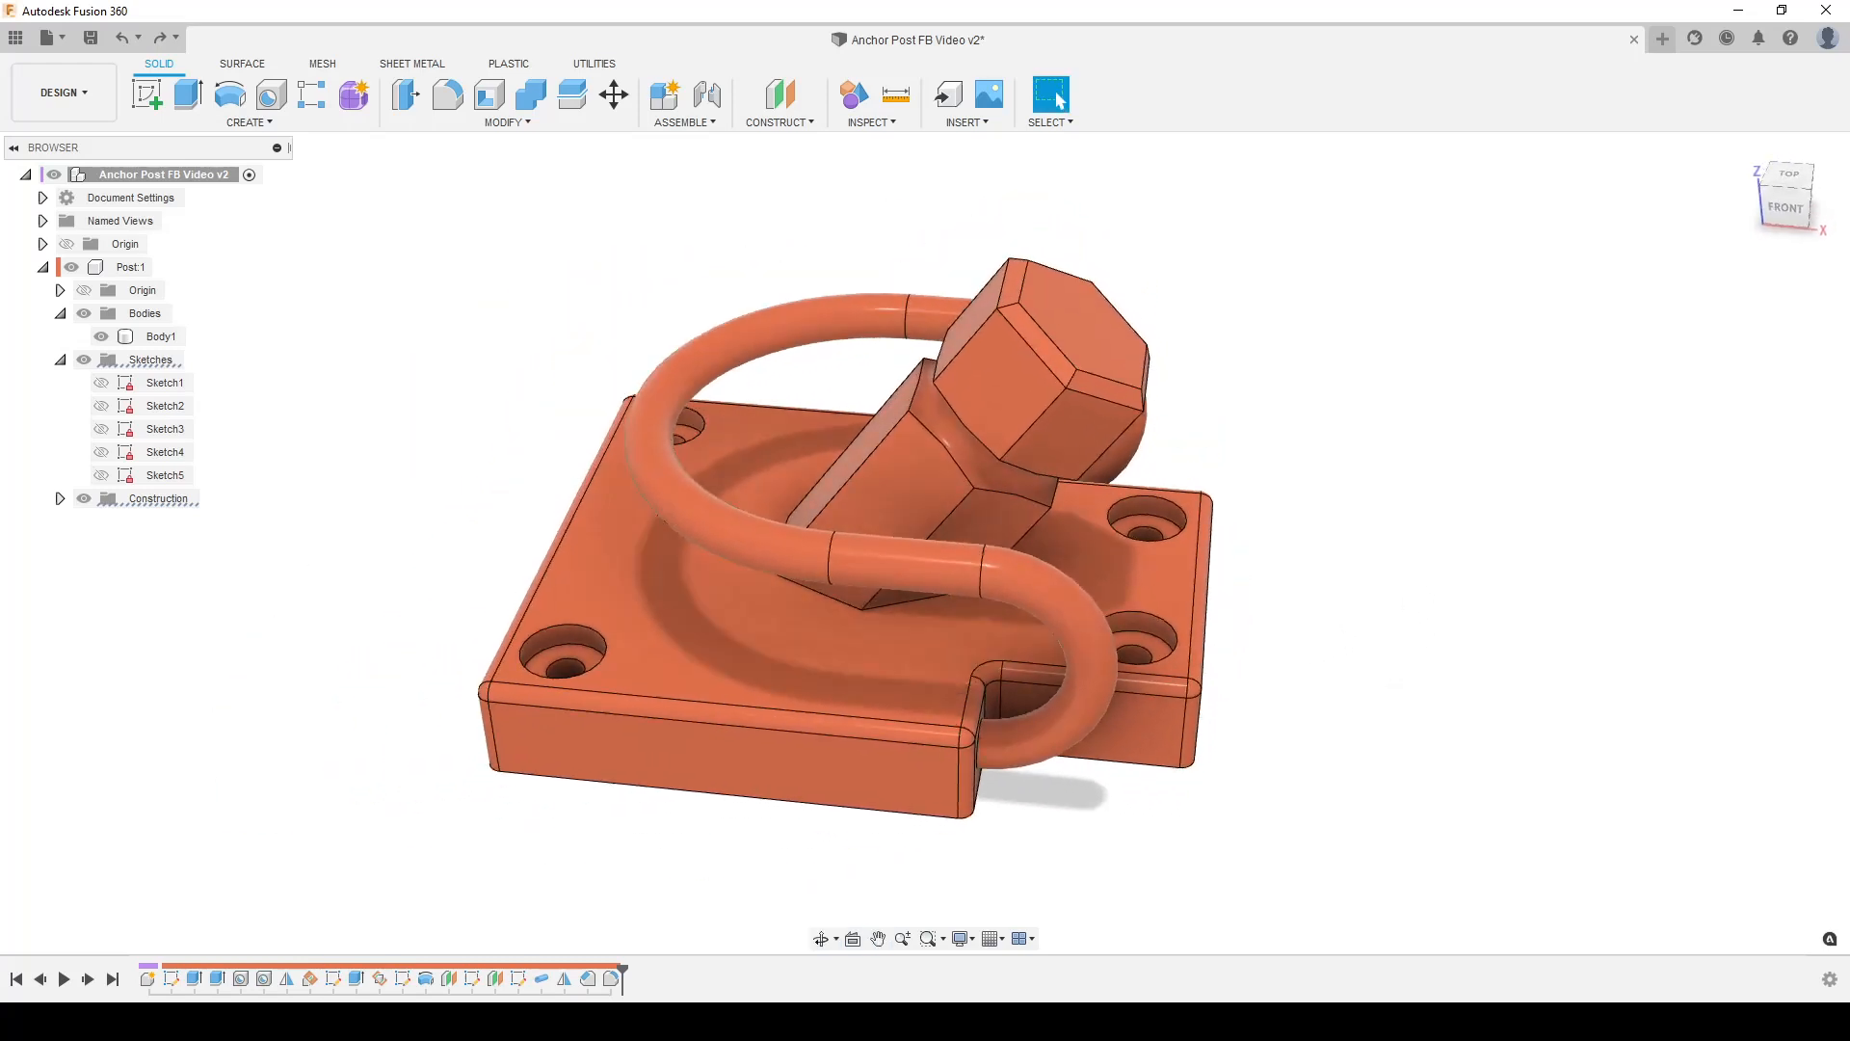
# Step: Switch to the Photos window with the anchor post drawing, place it beside the model and show its section views
pyautogui.moveTo(780, 1022)
pyautogui.click(782, 901)
pyautogui.moveTo(625, 16); pyautogui.dragTo(1846, 328)
pyautogui.click(374, 332)
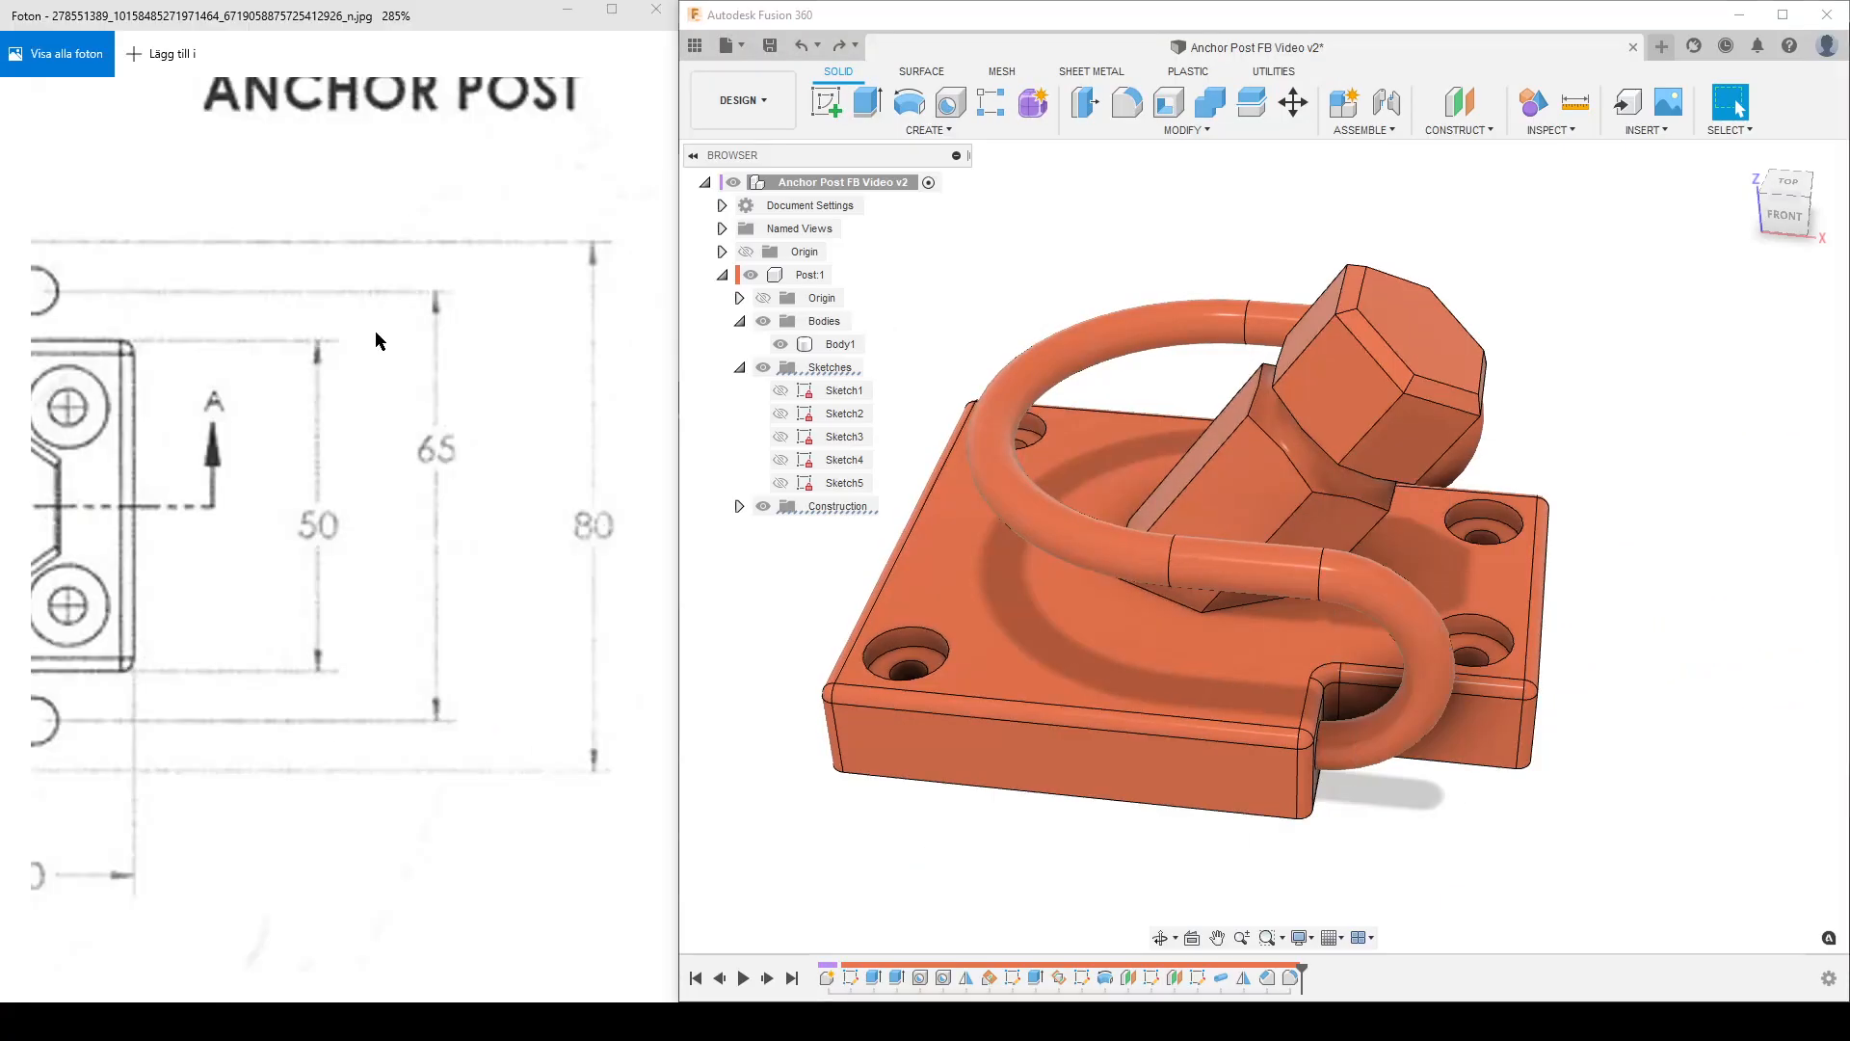
pyautogui.click(1020, 240)
pyautogui.click(484, 529)
pyautogui.scroll(5, 484, 529)
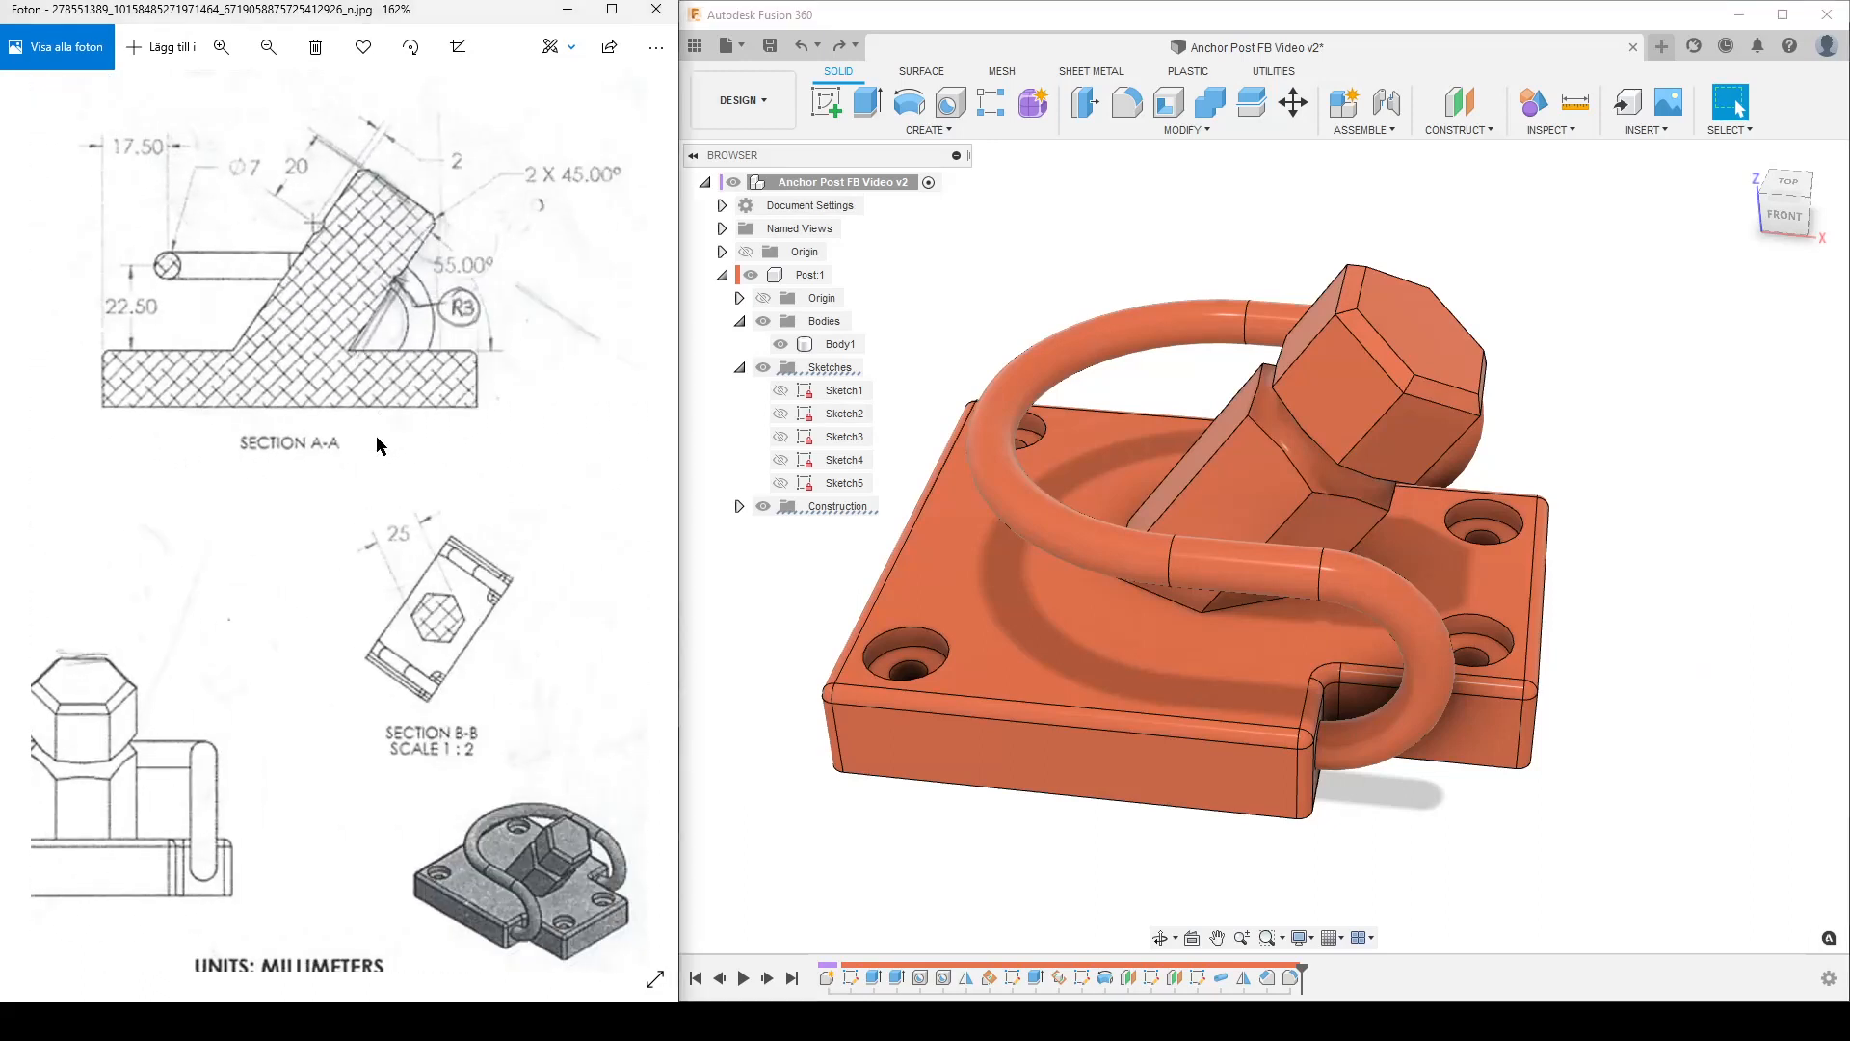
# Step: Activate the Post component in the Anchor Post model
pyautogui.click(1136, 200)
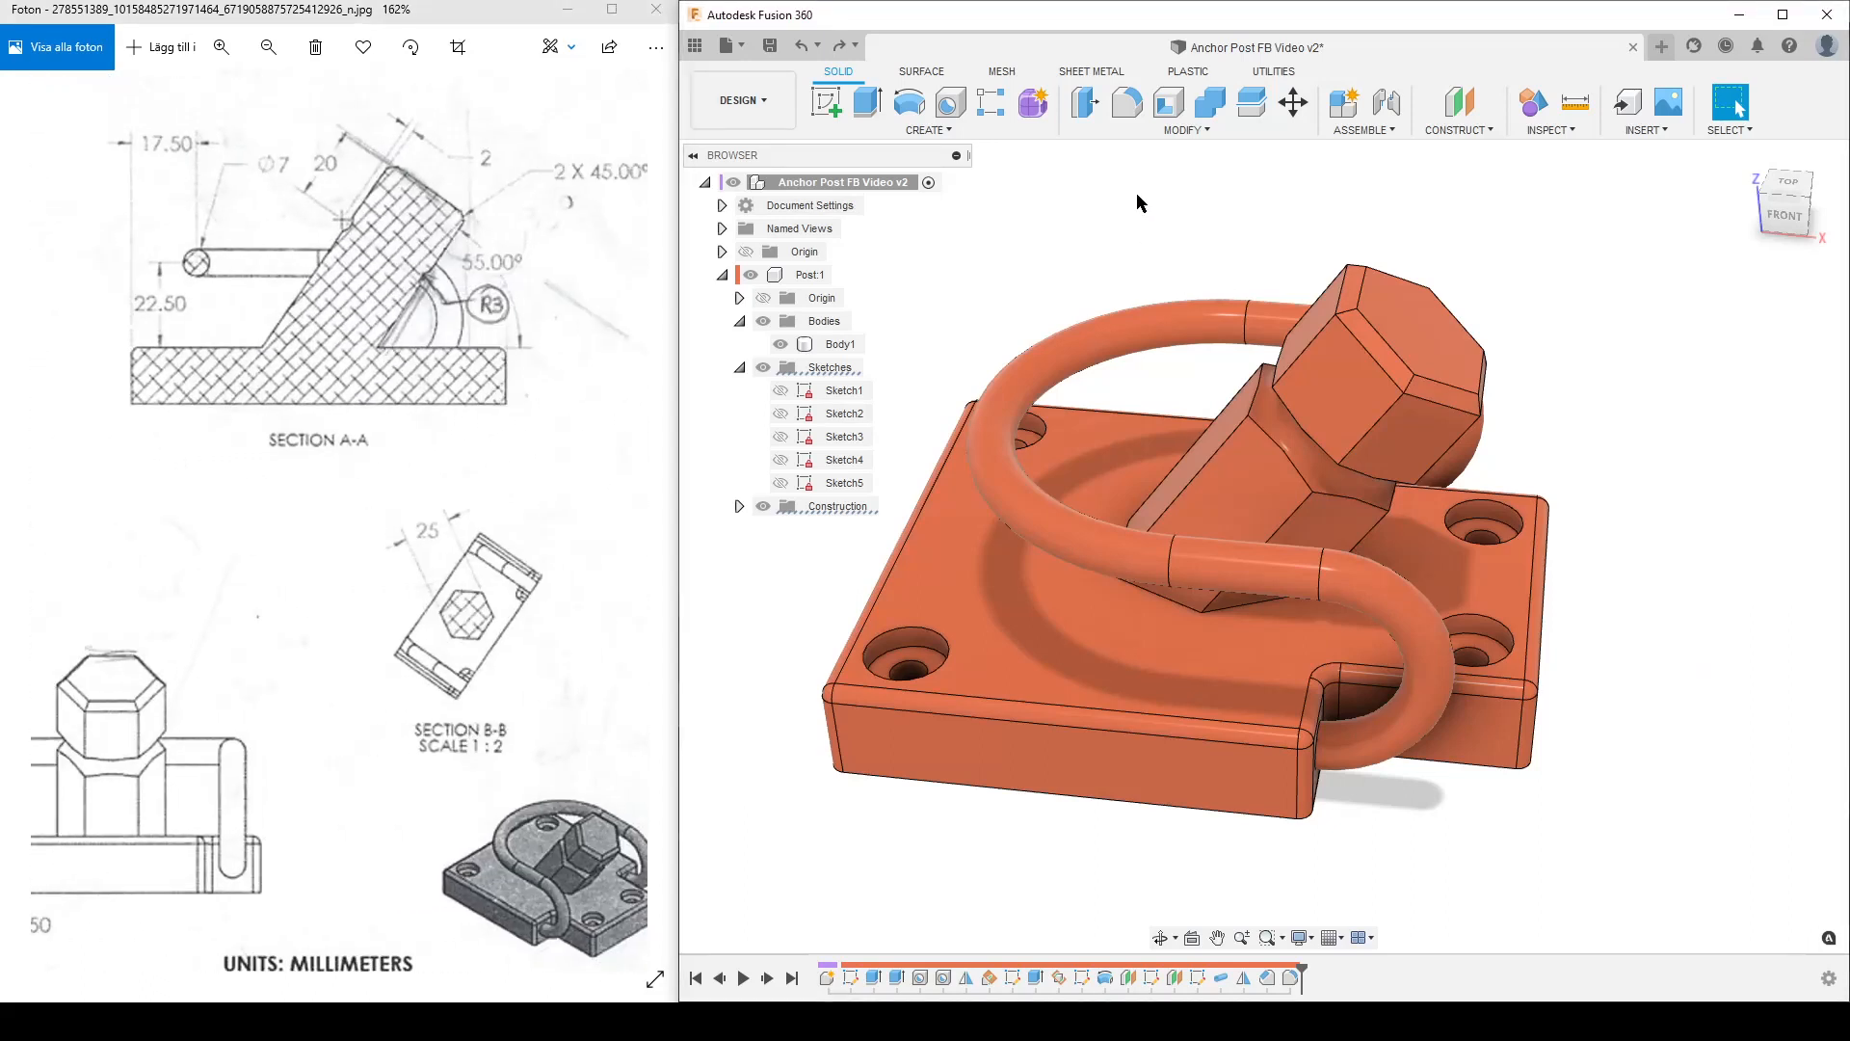
pyautogui.click(849, 275)
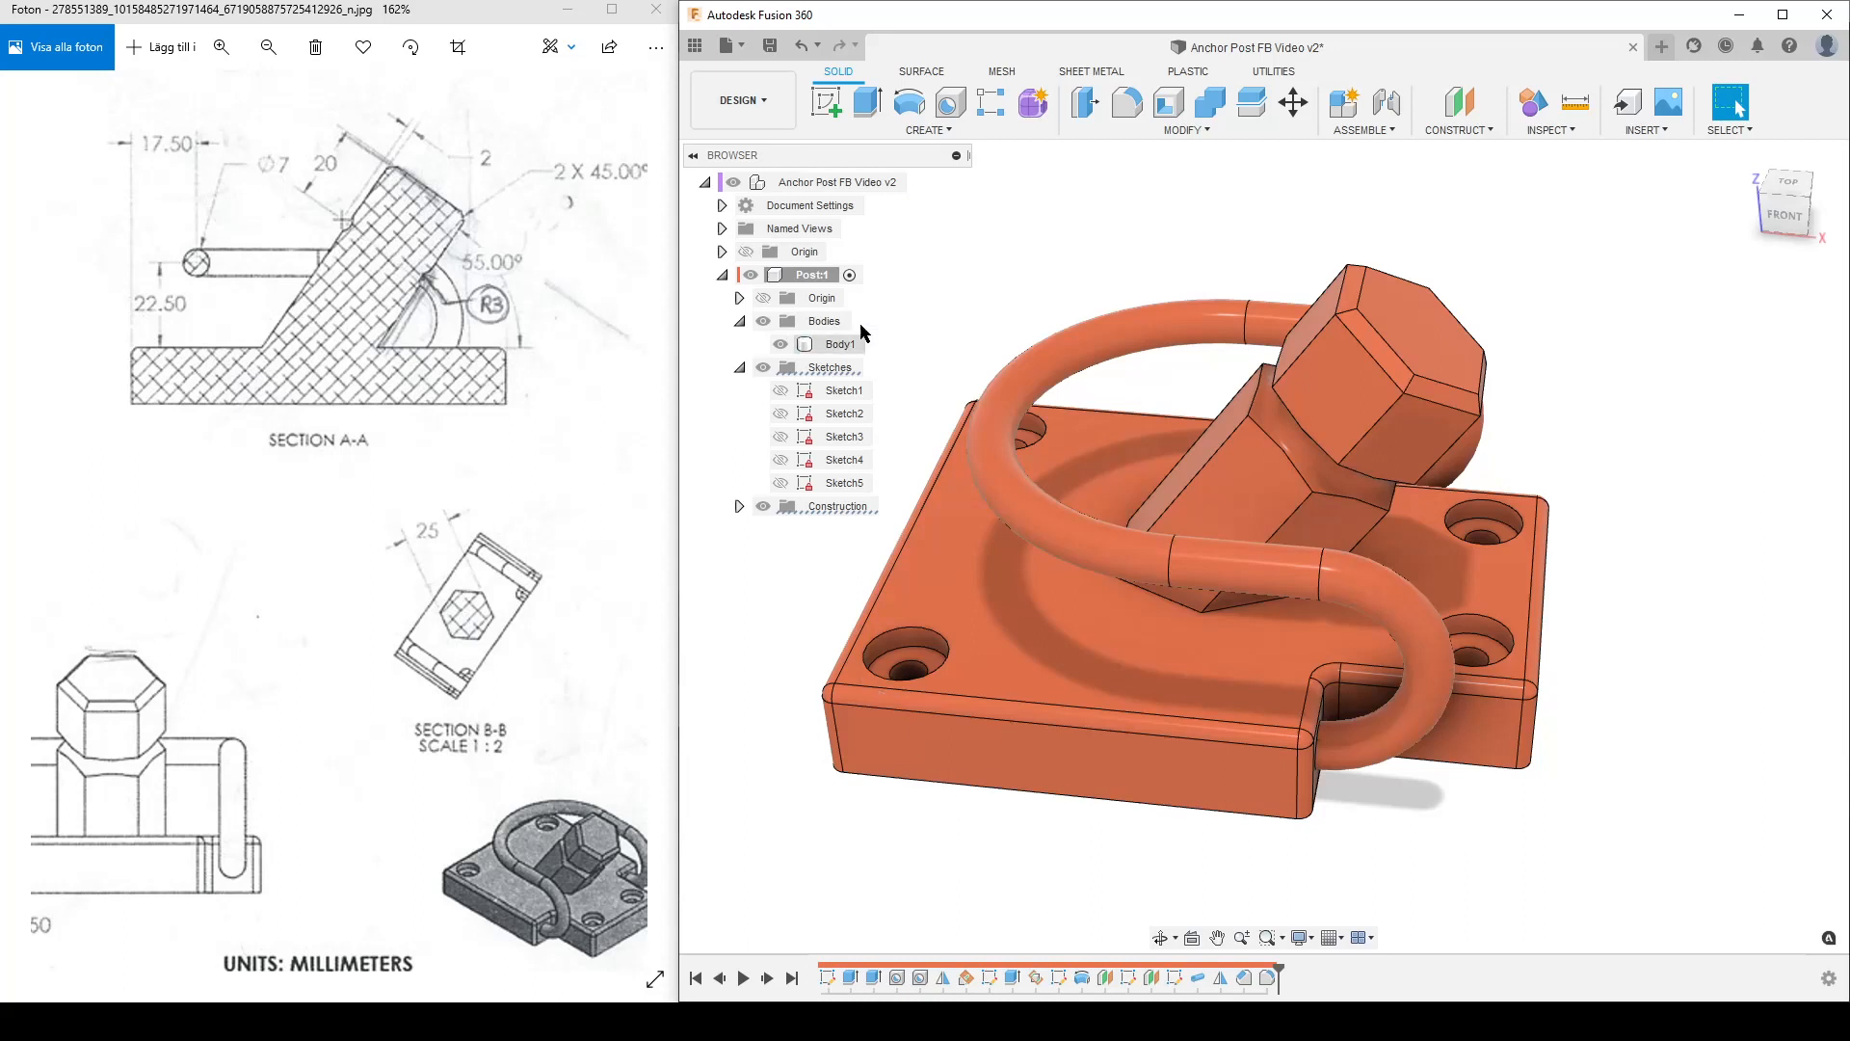
pyautogui.moveTo(1632, 738); pyautogui.dragTo(1653, 734, button='middle')
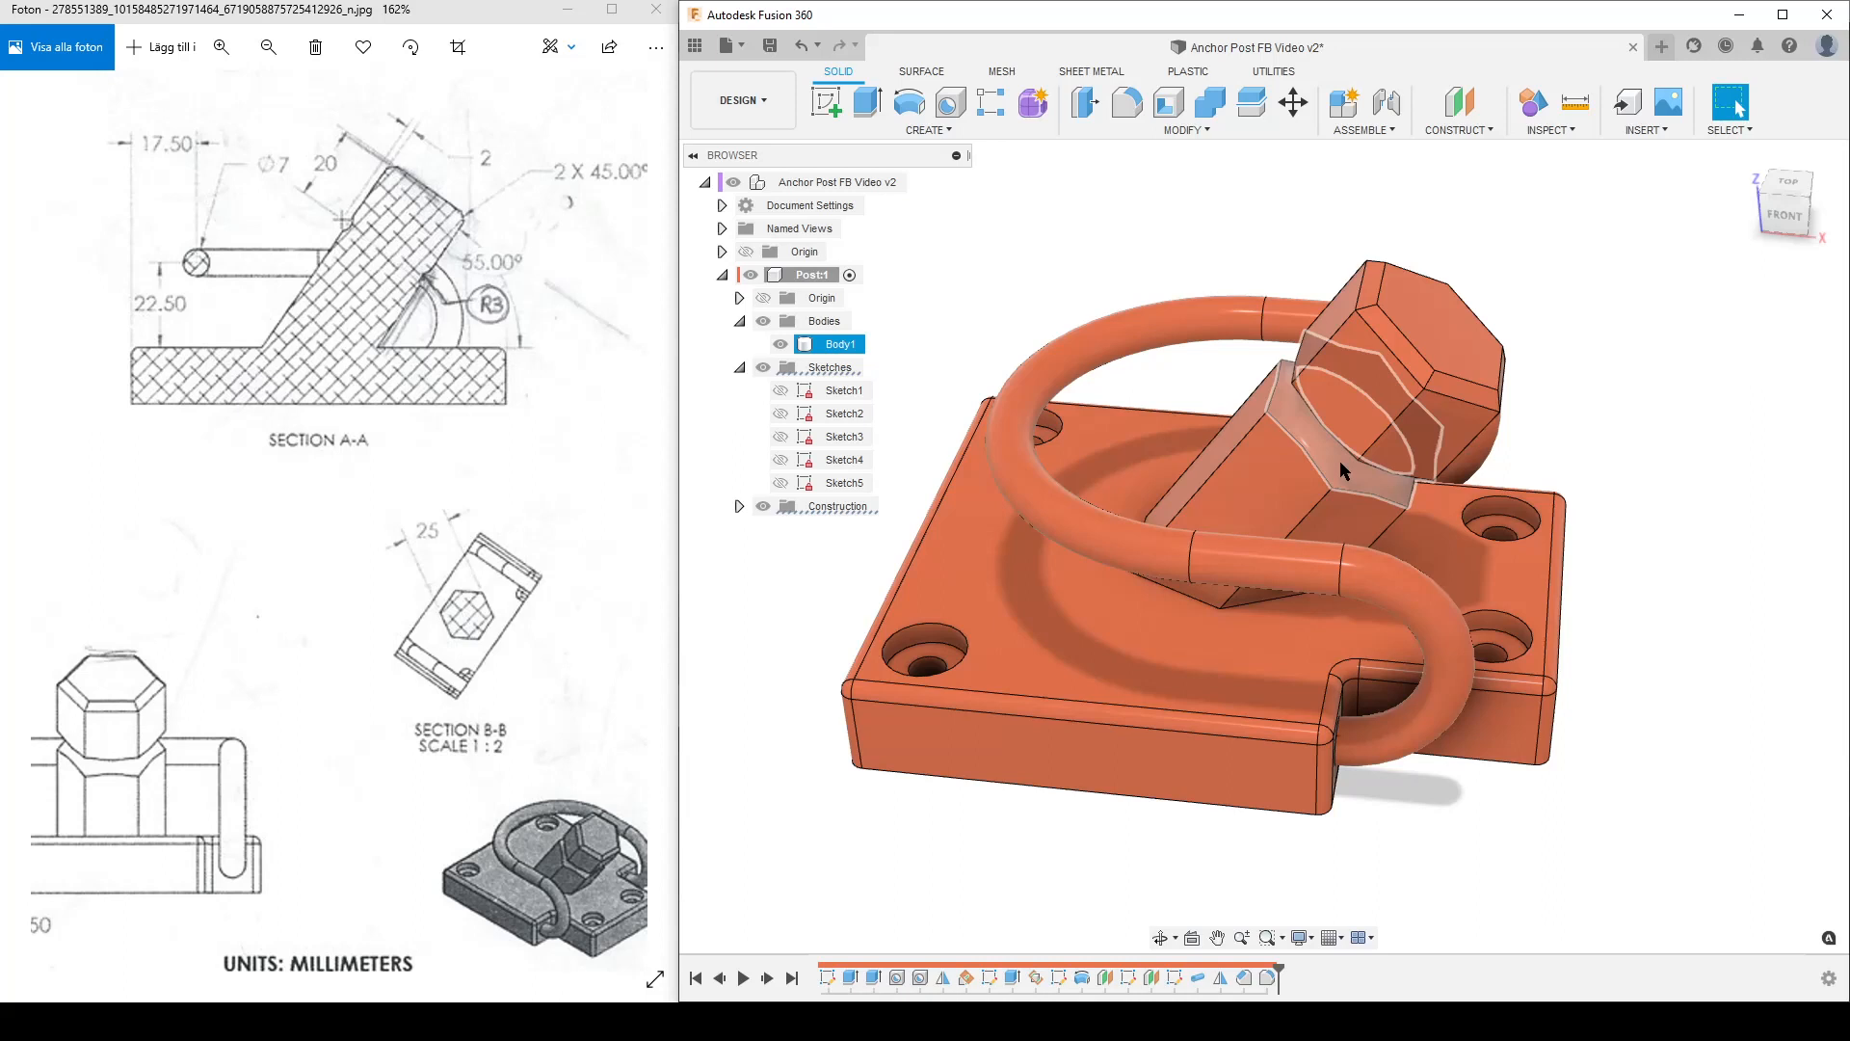
# Step: Examine the groove around the hexagonal post and locate its Revolve1 feature in the model
pyautogui.click(1339, 461)
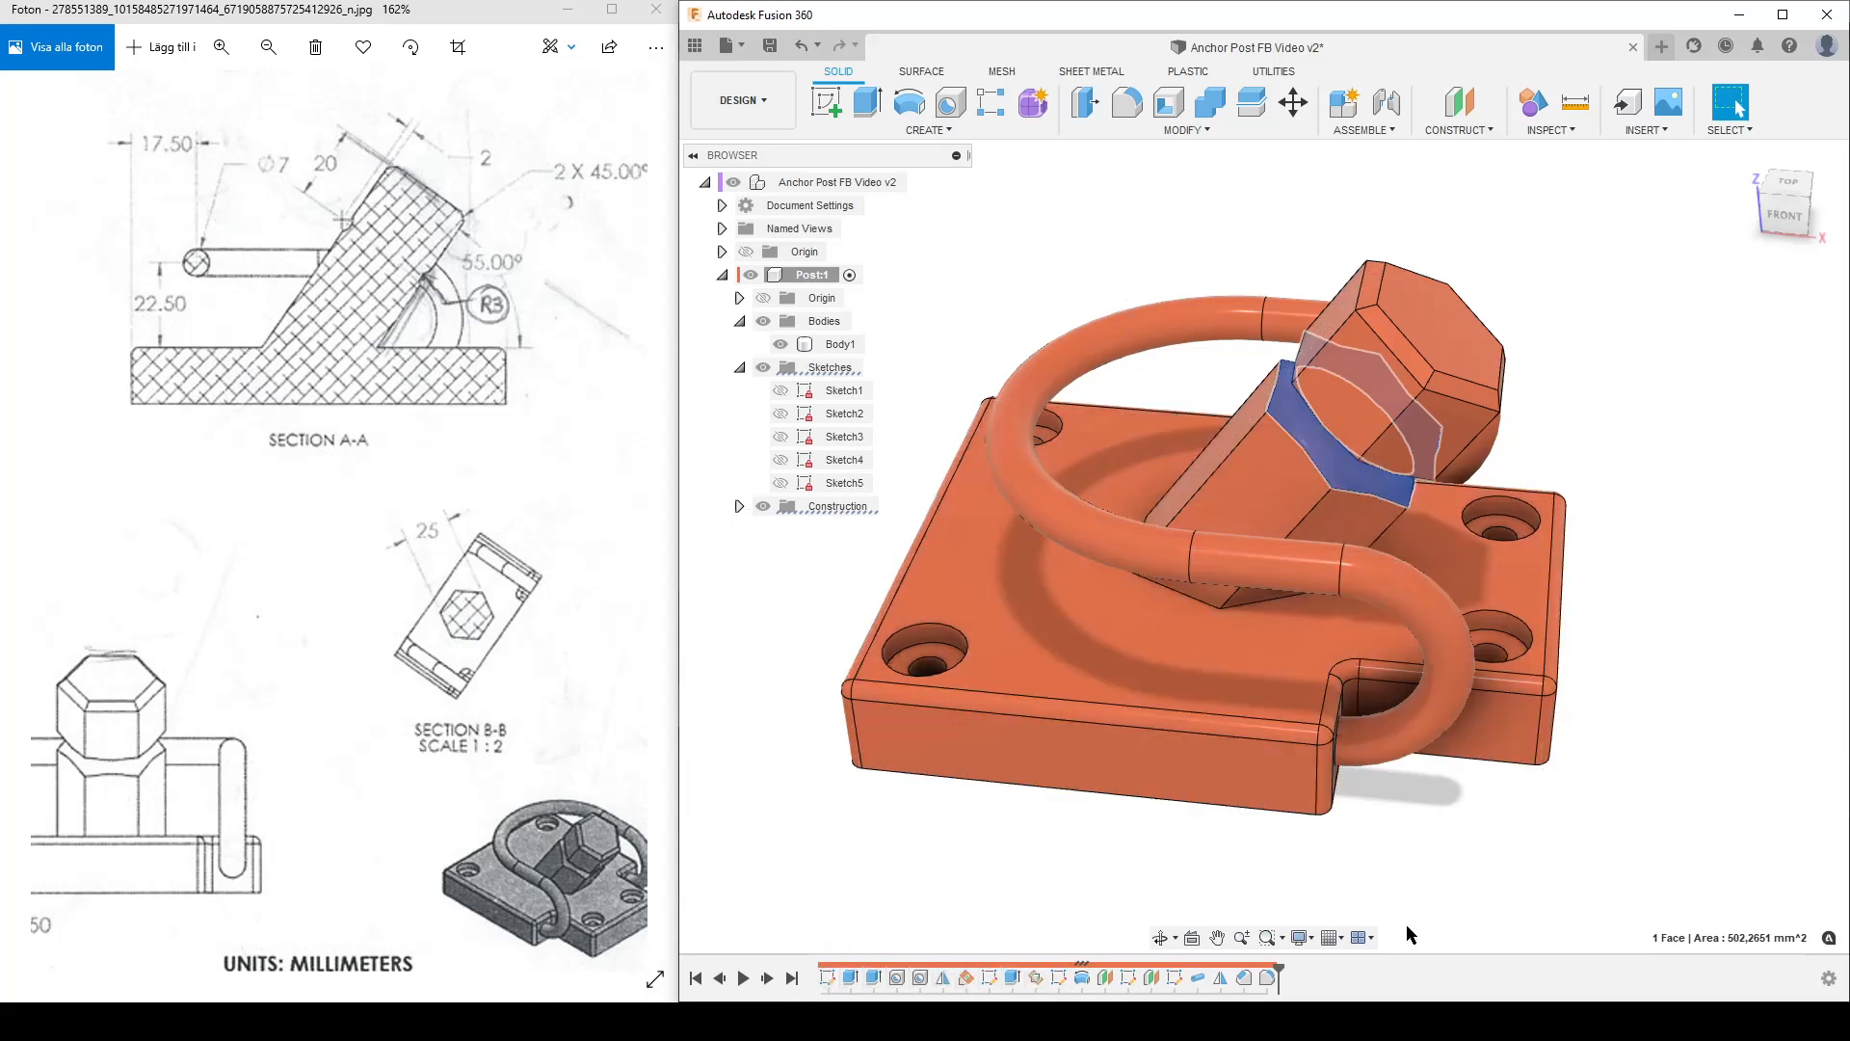
pyautogui.click(1402, 858)
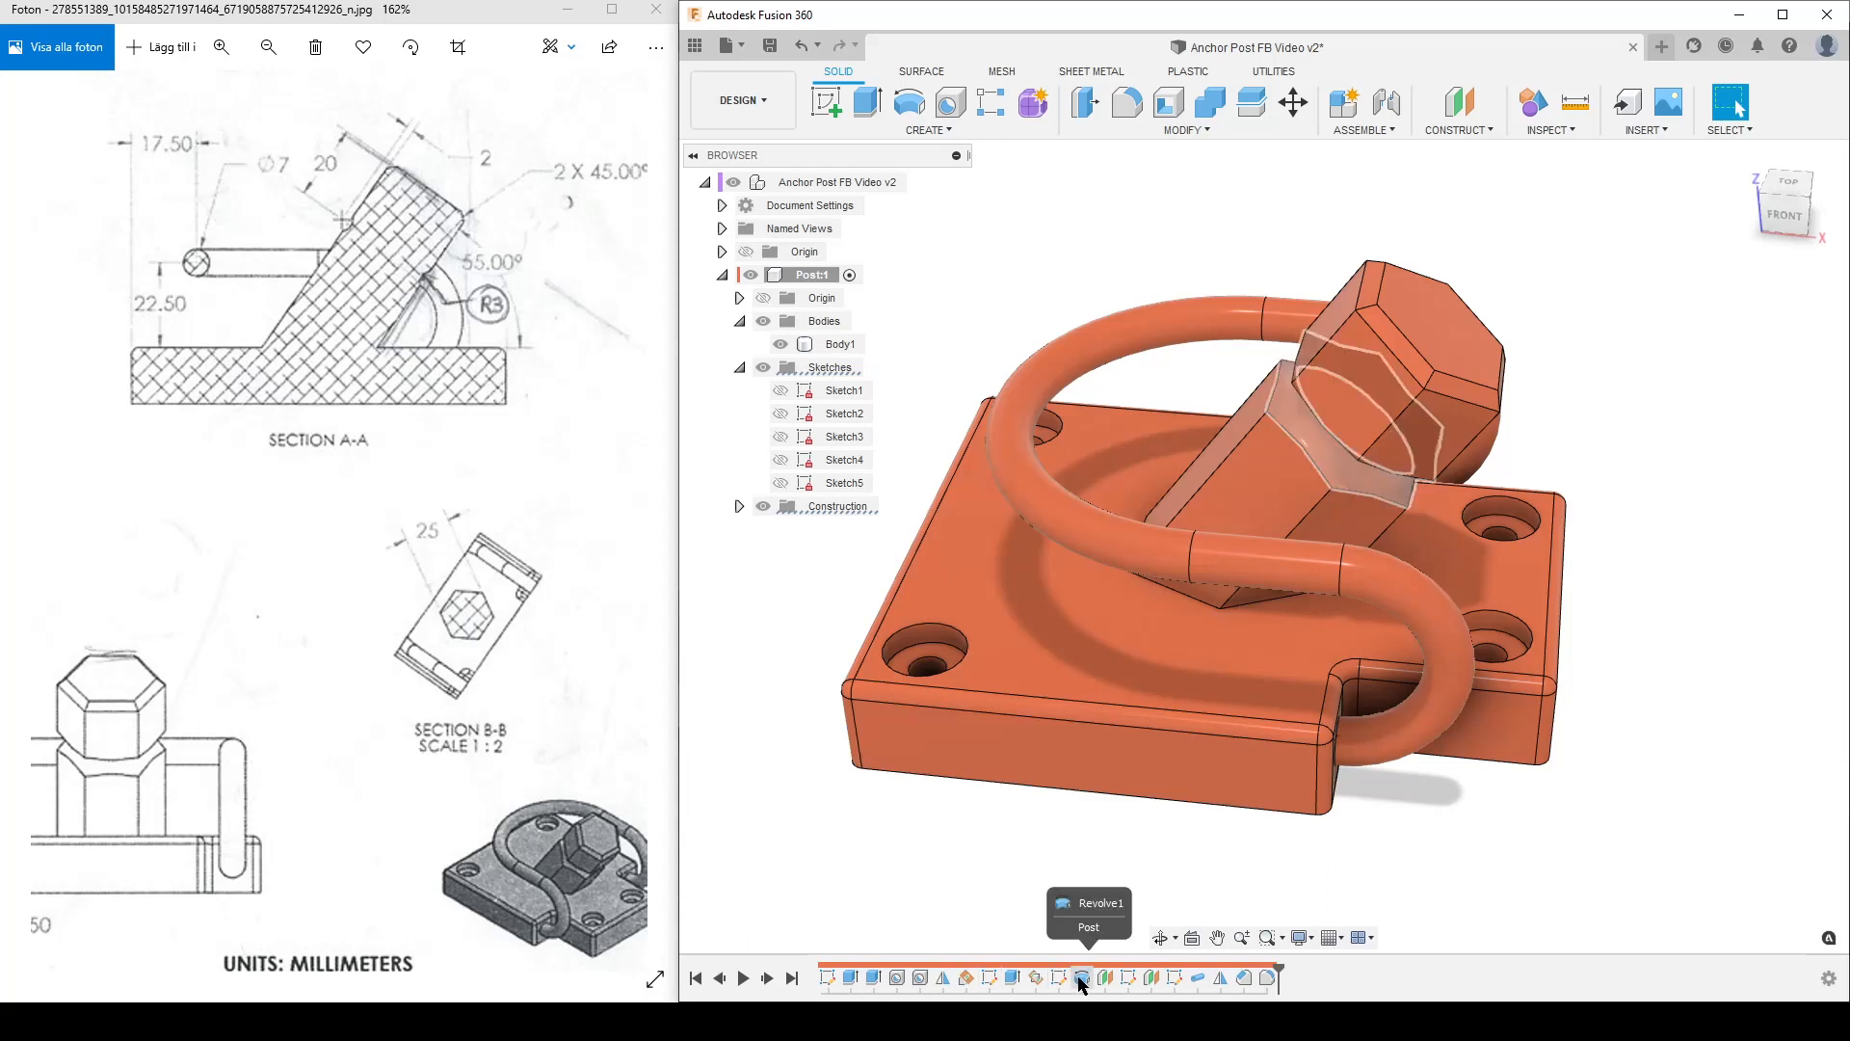
pyautogui.moveTo(929, 611); pyautogui.dragTo(1843, 612, button='middle')
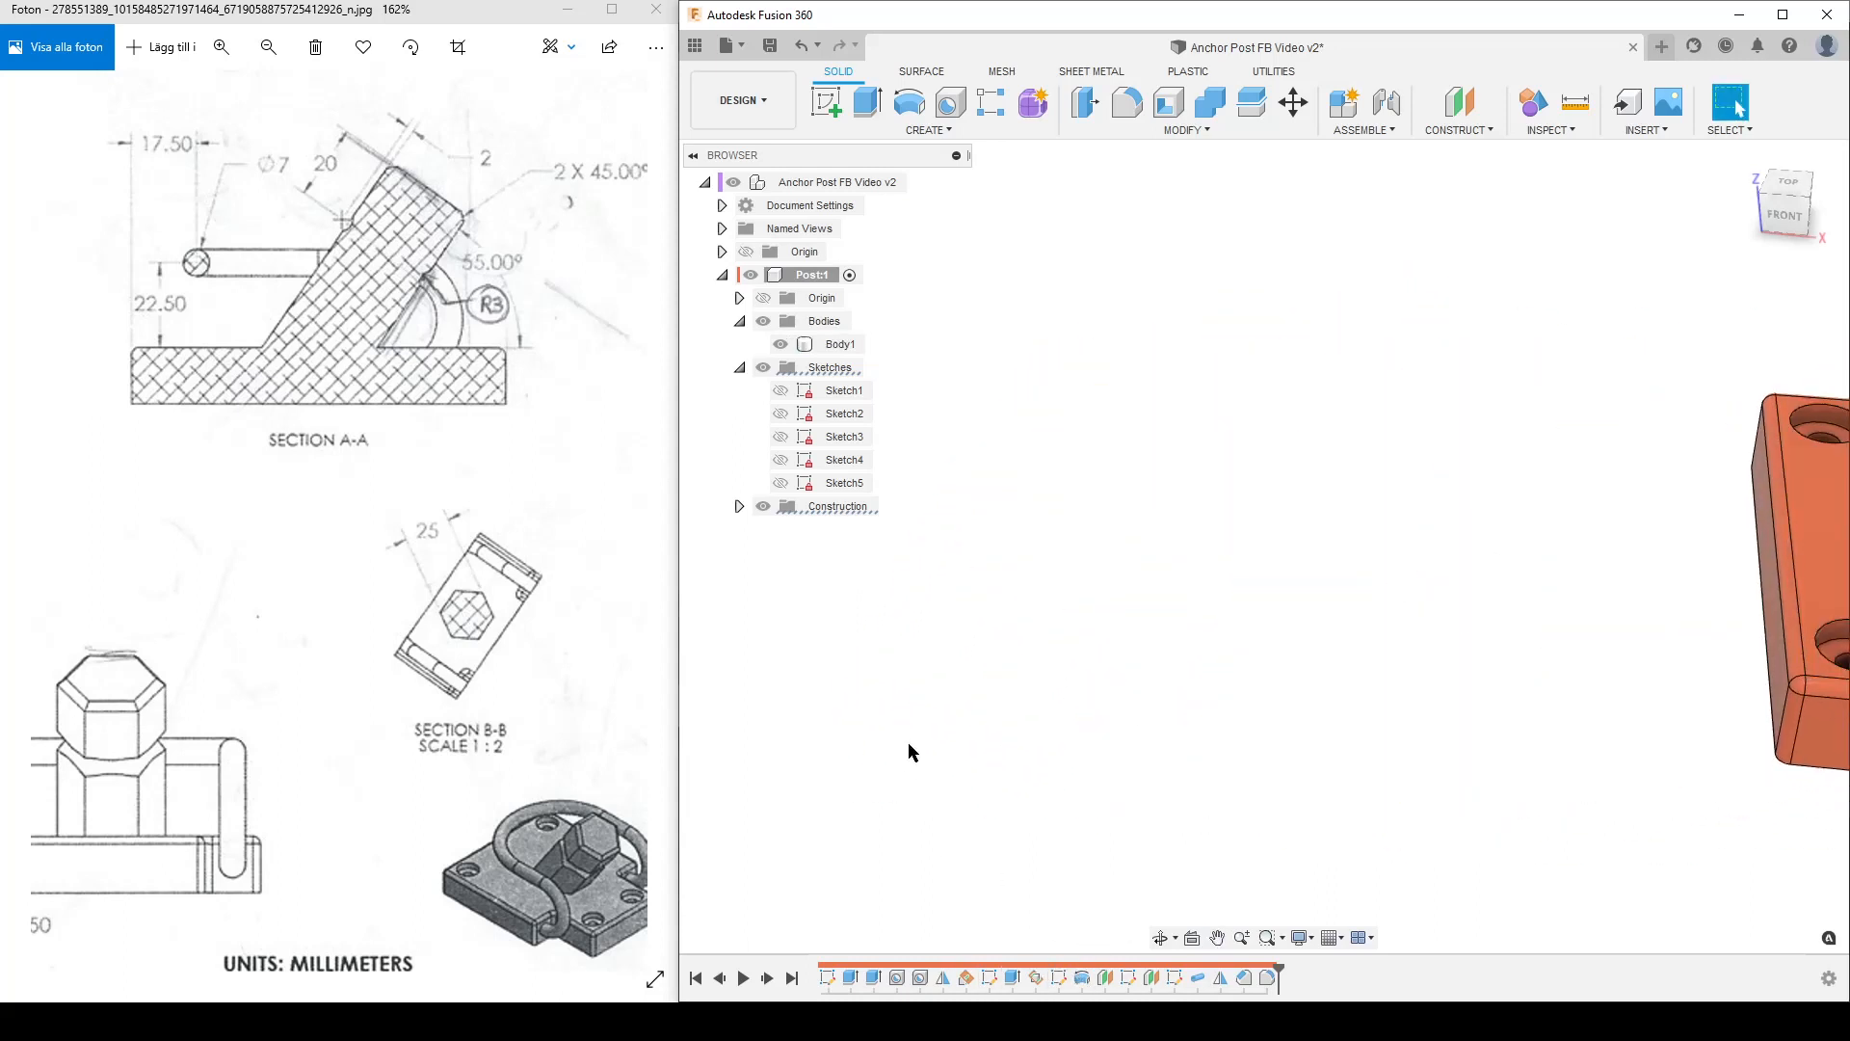
pyautogui.rightClick(1083, 980)
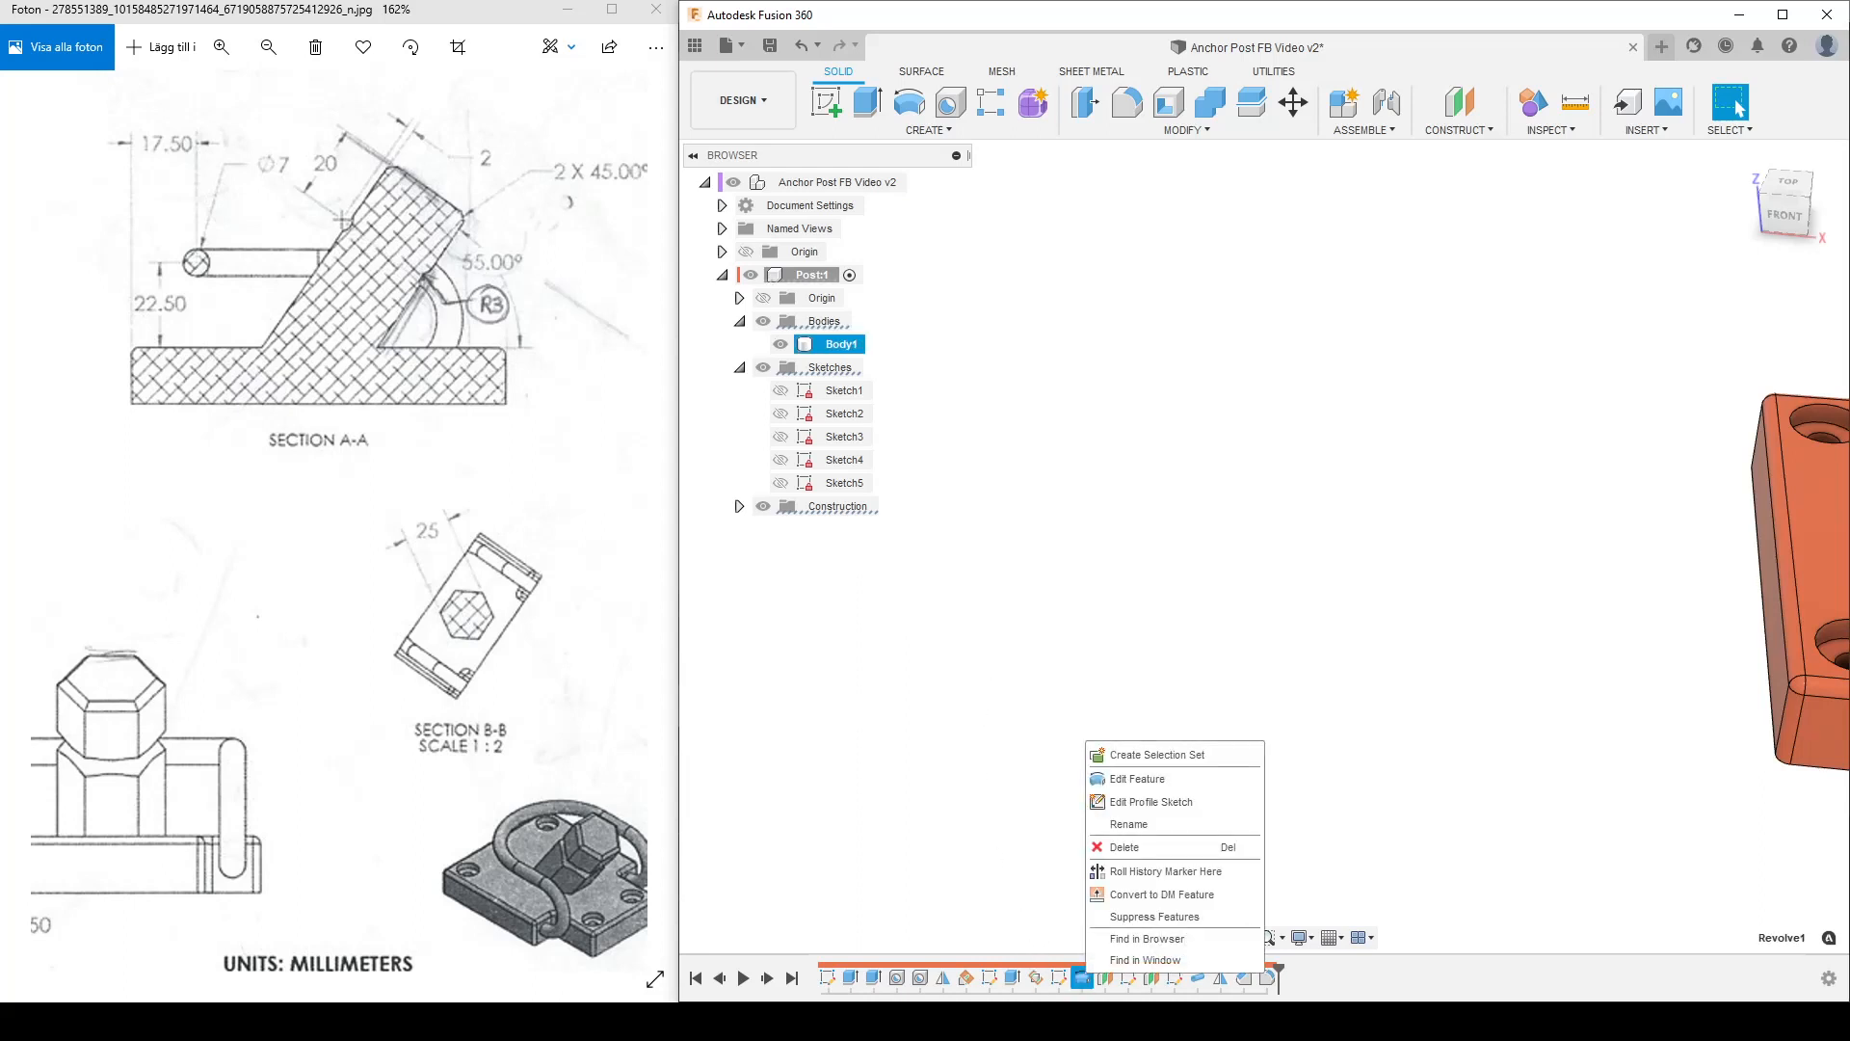
pyautogui.click(1148, 961)
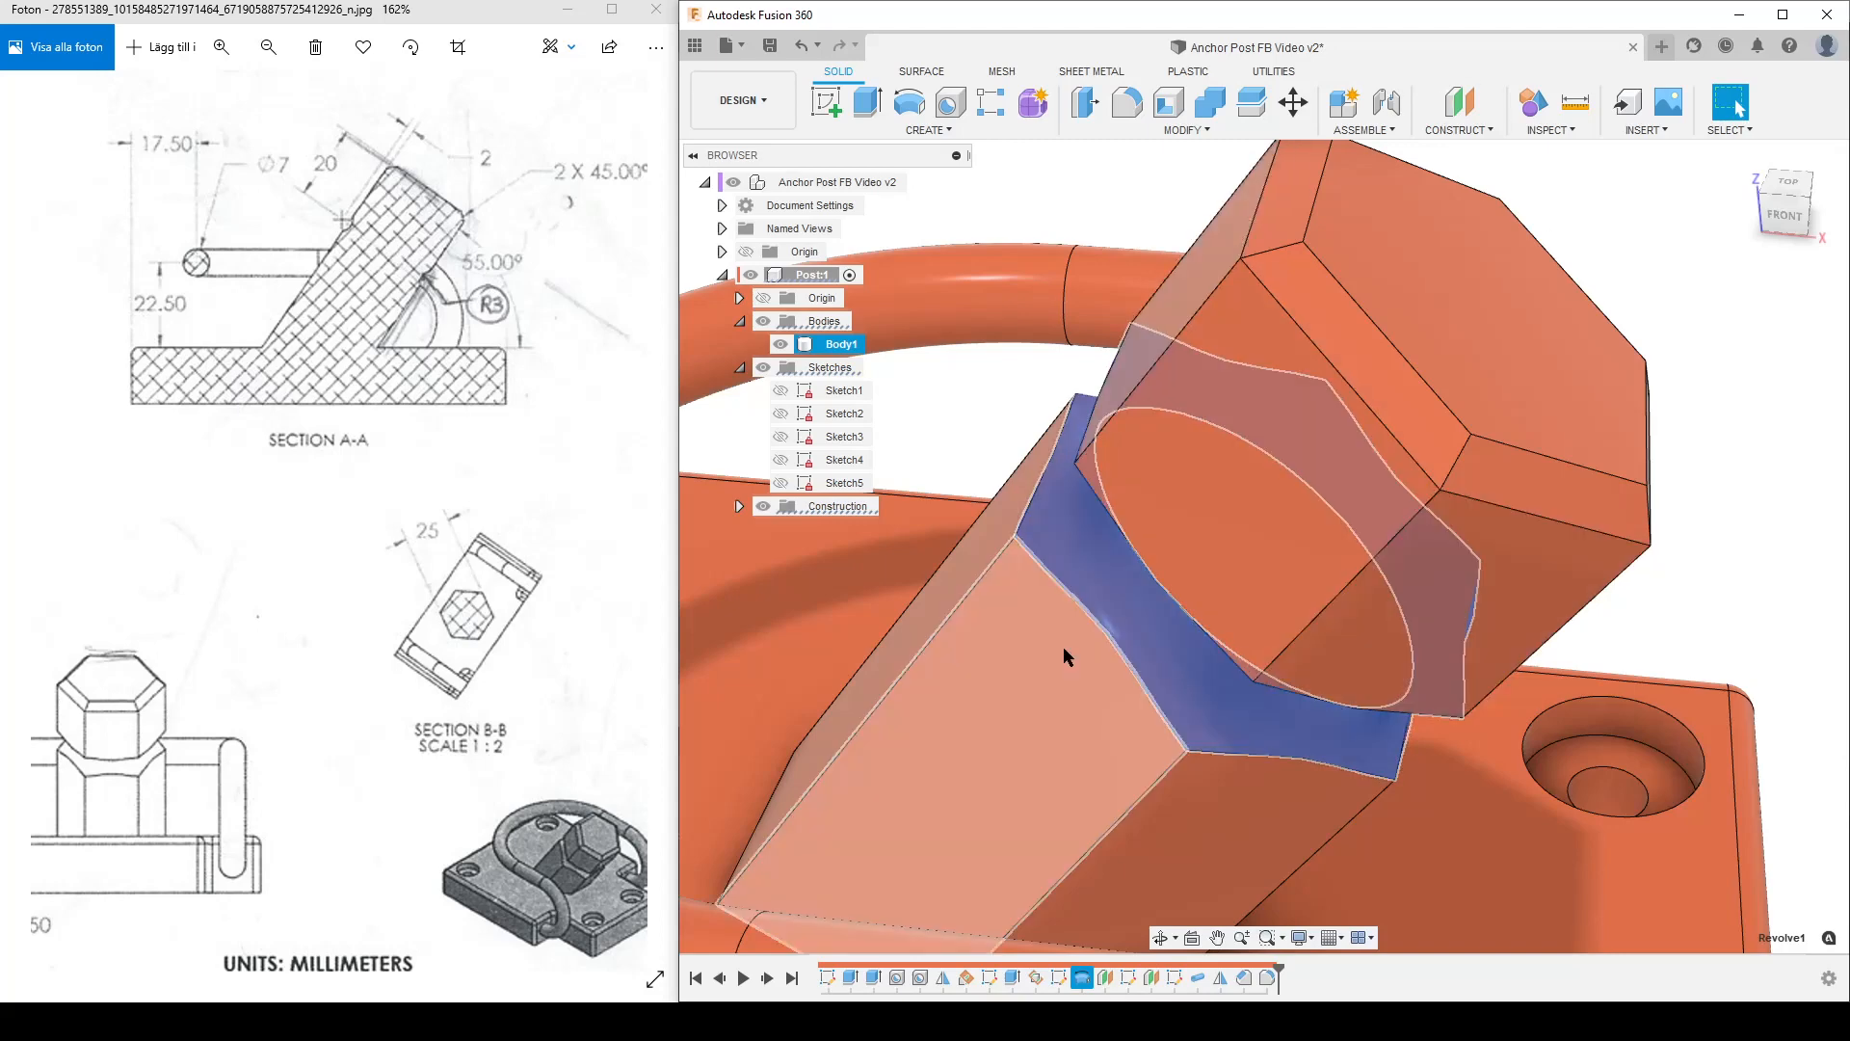
pyautogui.scroll(-4, 1136, 566)
pyautogui.click(1583, 488)
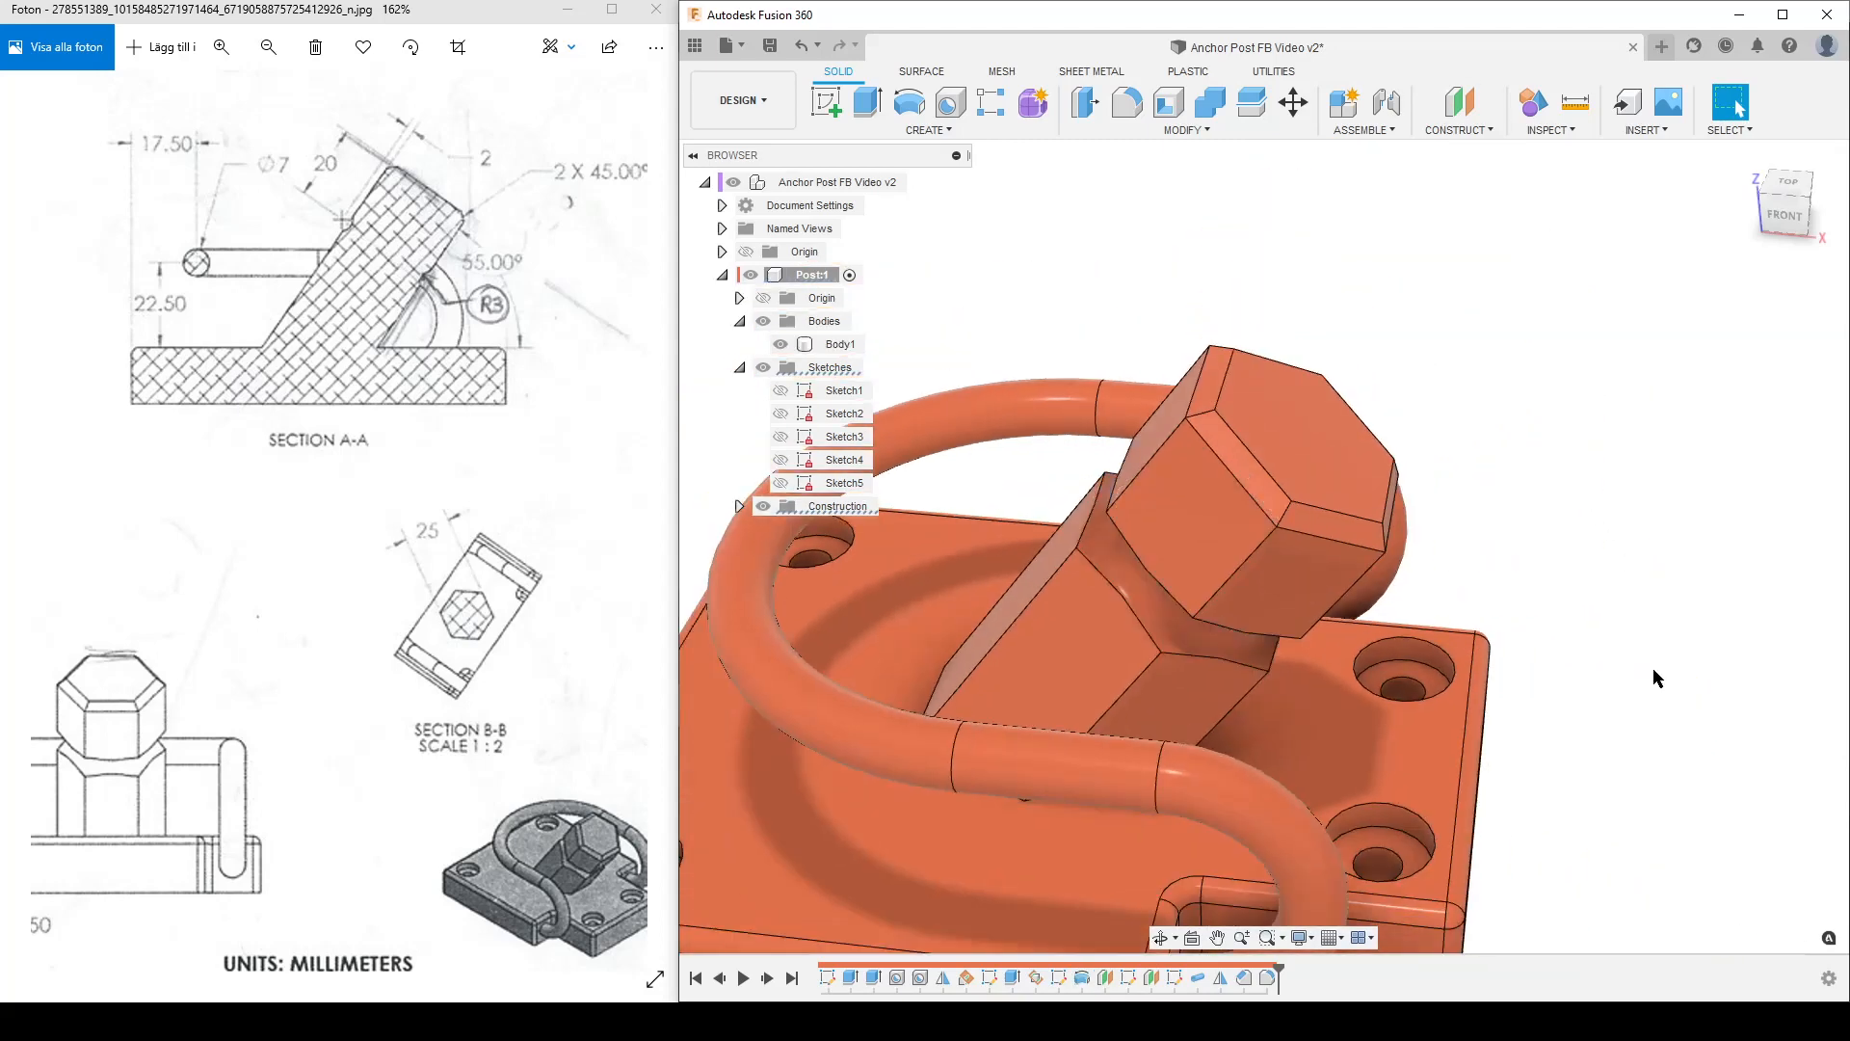
pyautogui.scroll(-4, 1635, 673)
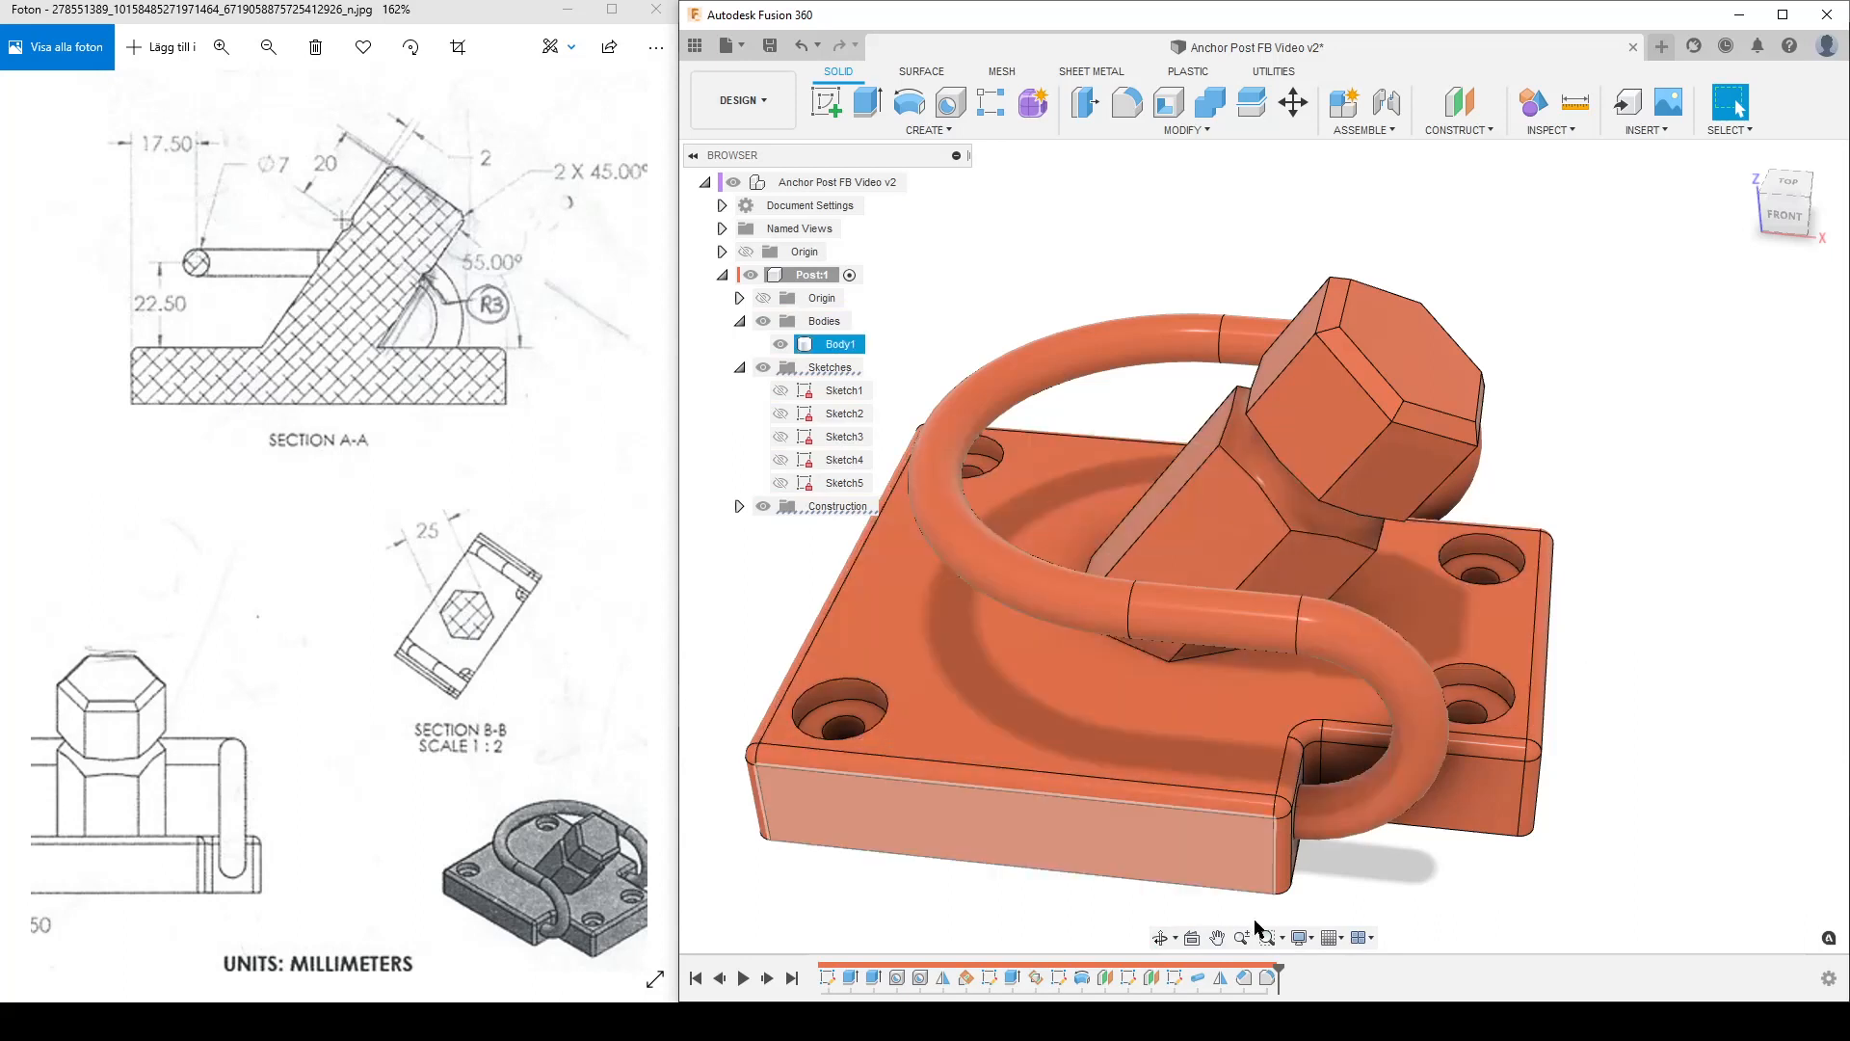
# Step: Roll the design history back to just before the Revolve1 groove feature, with the Post component active
pyautogui.moveTo(1277, 967); pyautogui.dragTo(1094, 969)
pyautogui.keyDown('shift'); pyautogui.moveTo(1608, 779); pyautogui.dragTo(1616, 748, button='middle'); pyautogui.keyUp('shift')
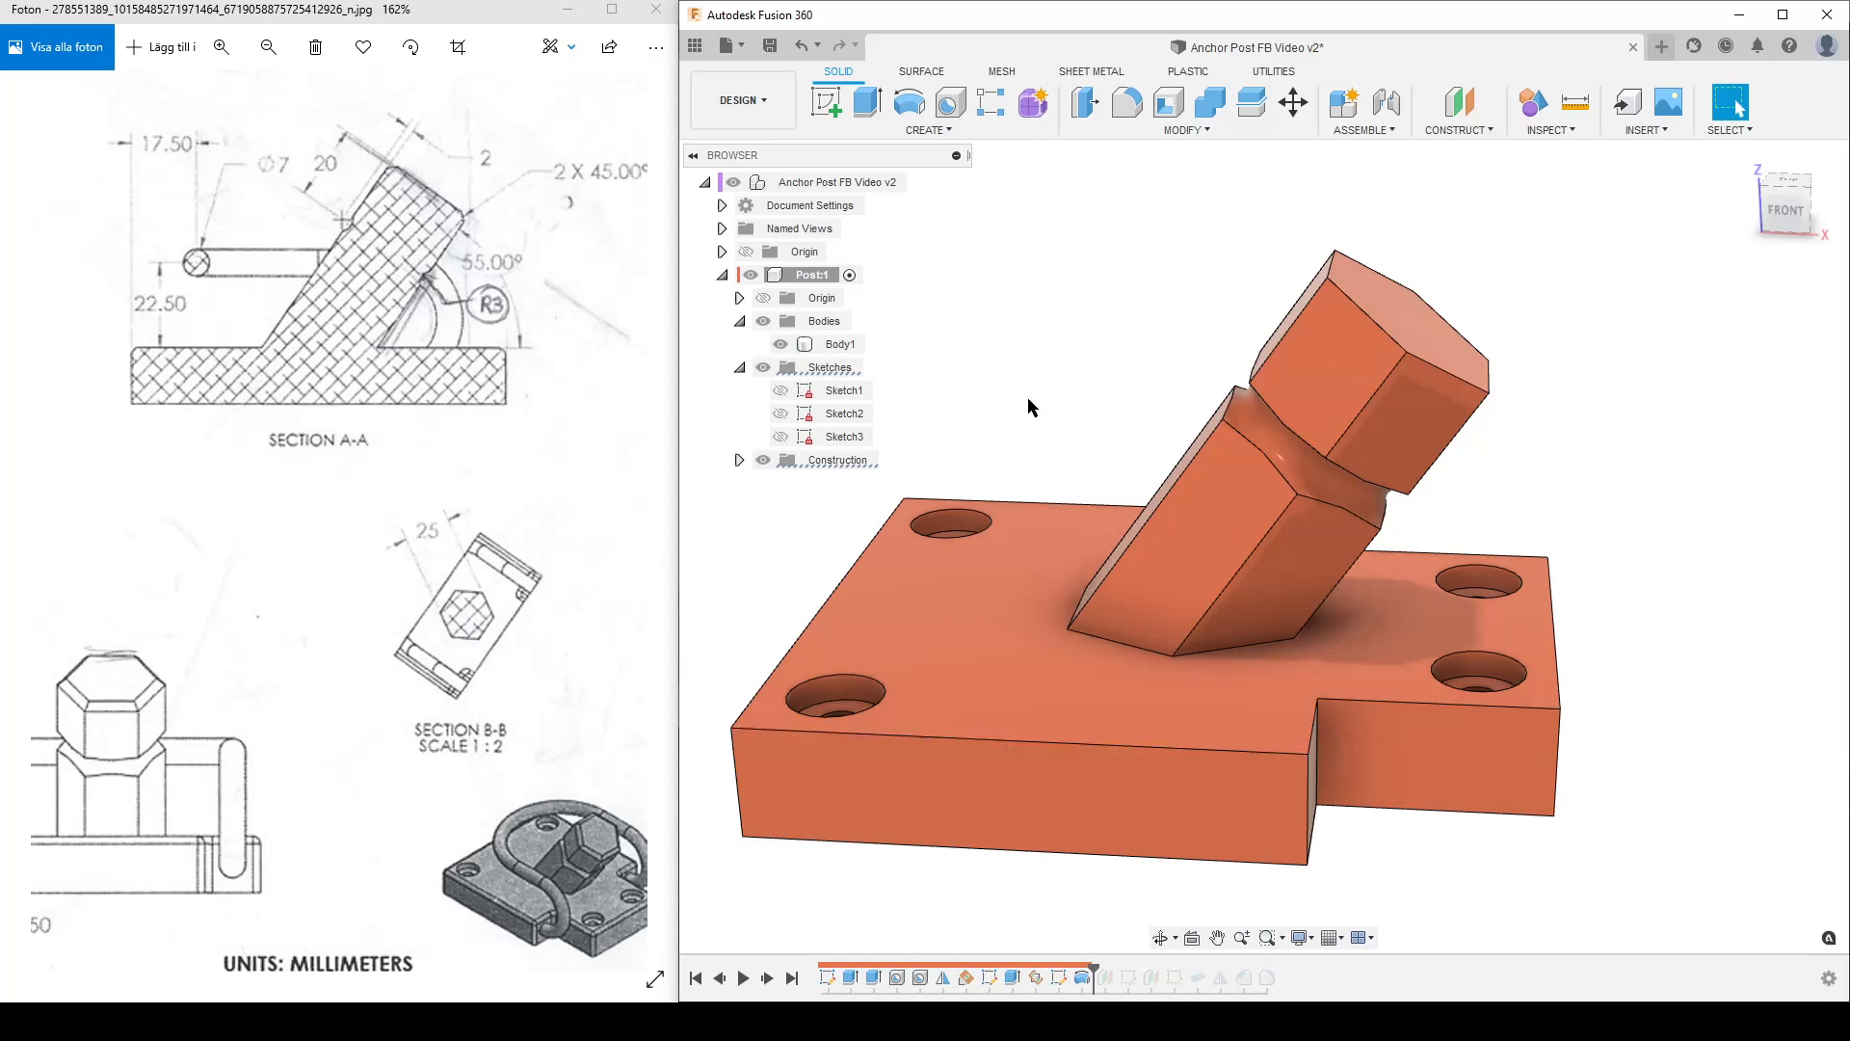
pyautogui.click(849, 275)
pyautogui.moveTo(1096, 970); pyautogui.dragTo(1069, 977)
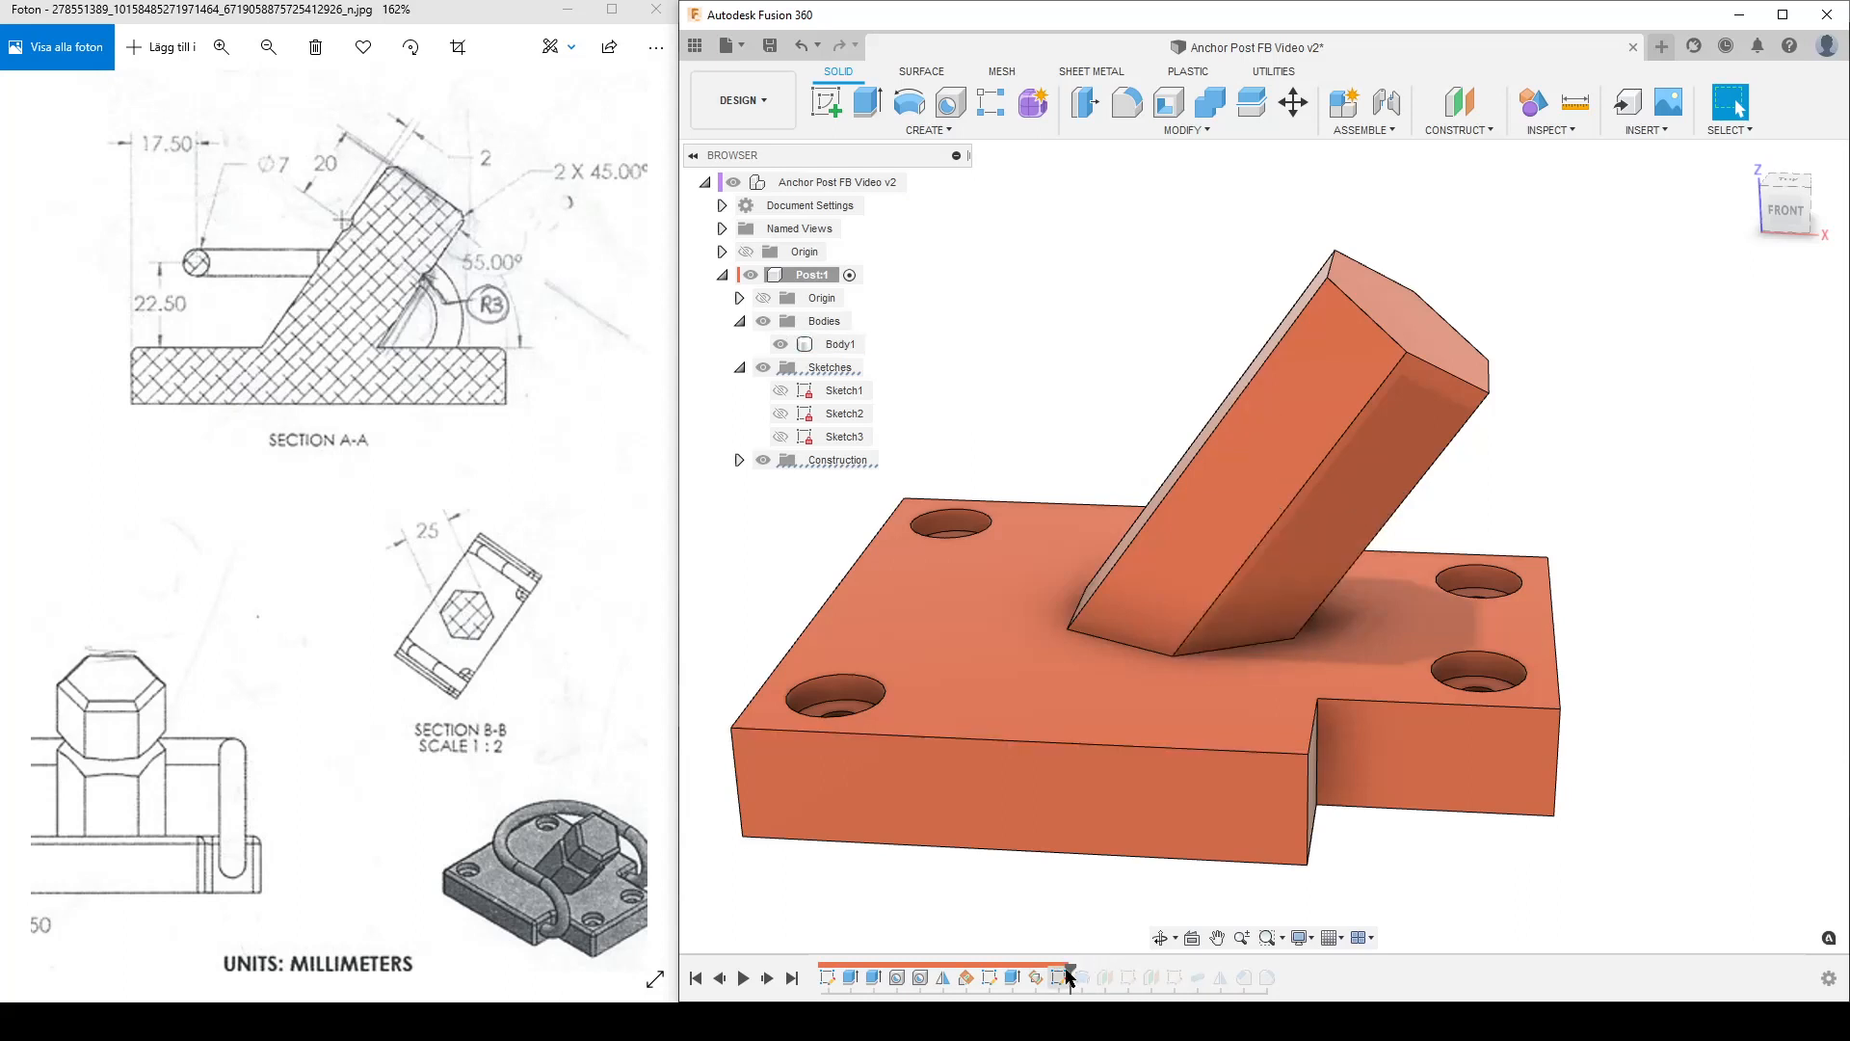
# Step: Show Sketch3 and examine its geometry with Body1 hidden, restoring the body's visibility at the end
pyautogui.scroll(-3, 1041, 916)
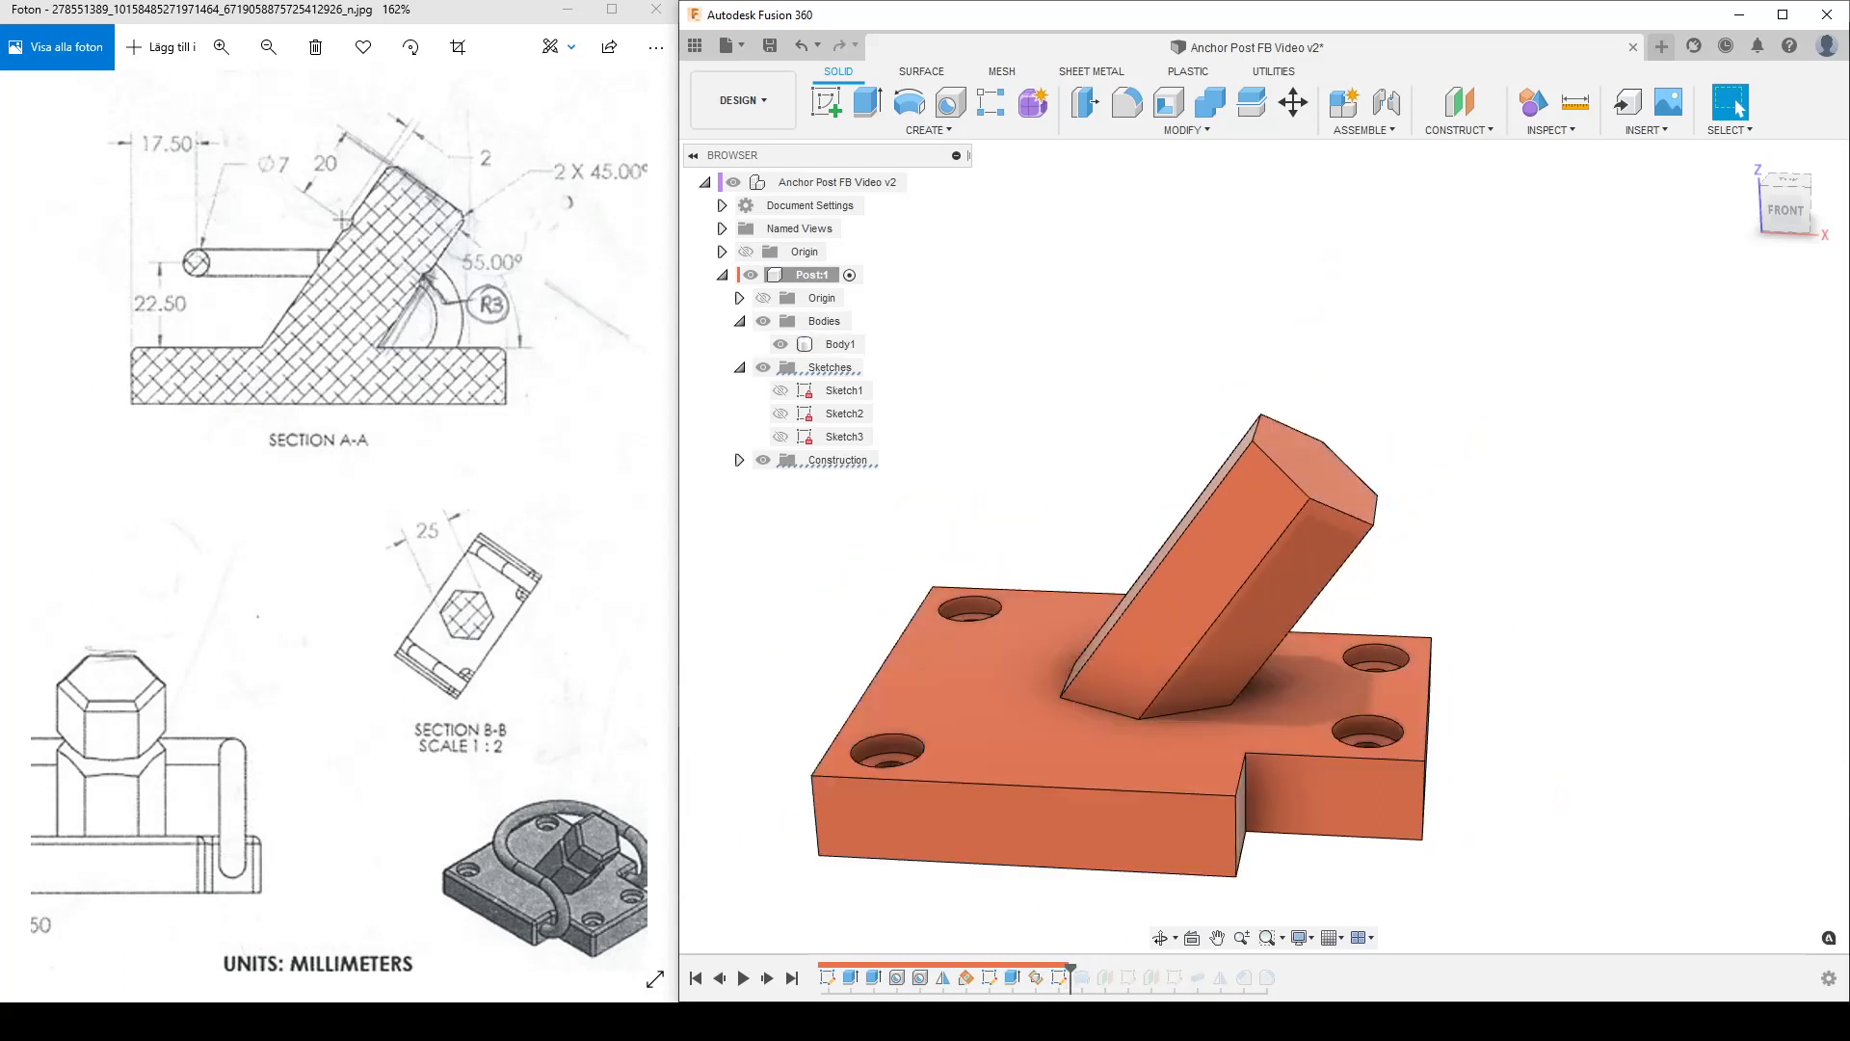
pyautogui.click(777, 439)
pyautogui.moveTo(1402, 744)
pyautogui.keyDown('shift'); pyautogui.mouseDown(button='middle')
pyautogui.moveTo(1300, 685)
pyautogui.moveTo(1465, 677)
pyautogui.mouseUp(button='middle'); pyautogui.keyUp('shift')
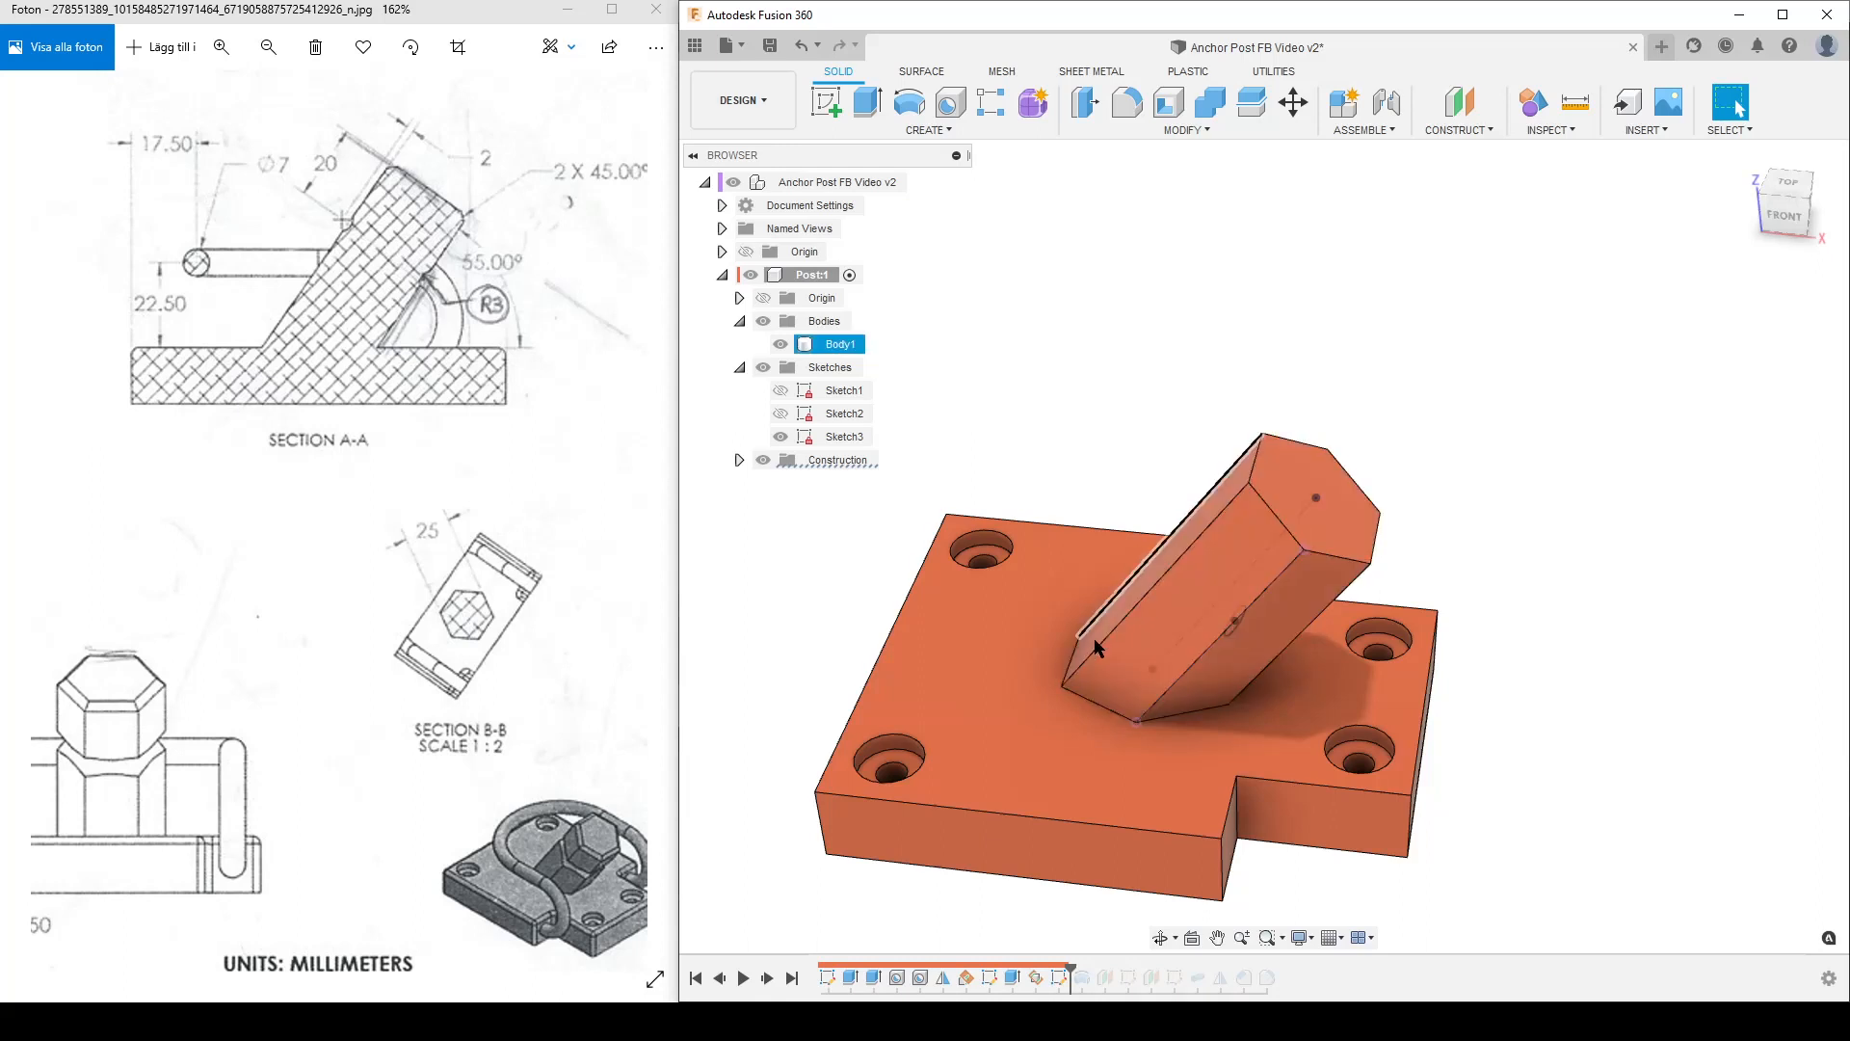
pyautogui.click(783, 345)
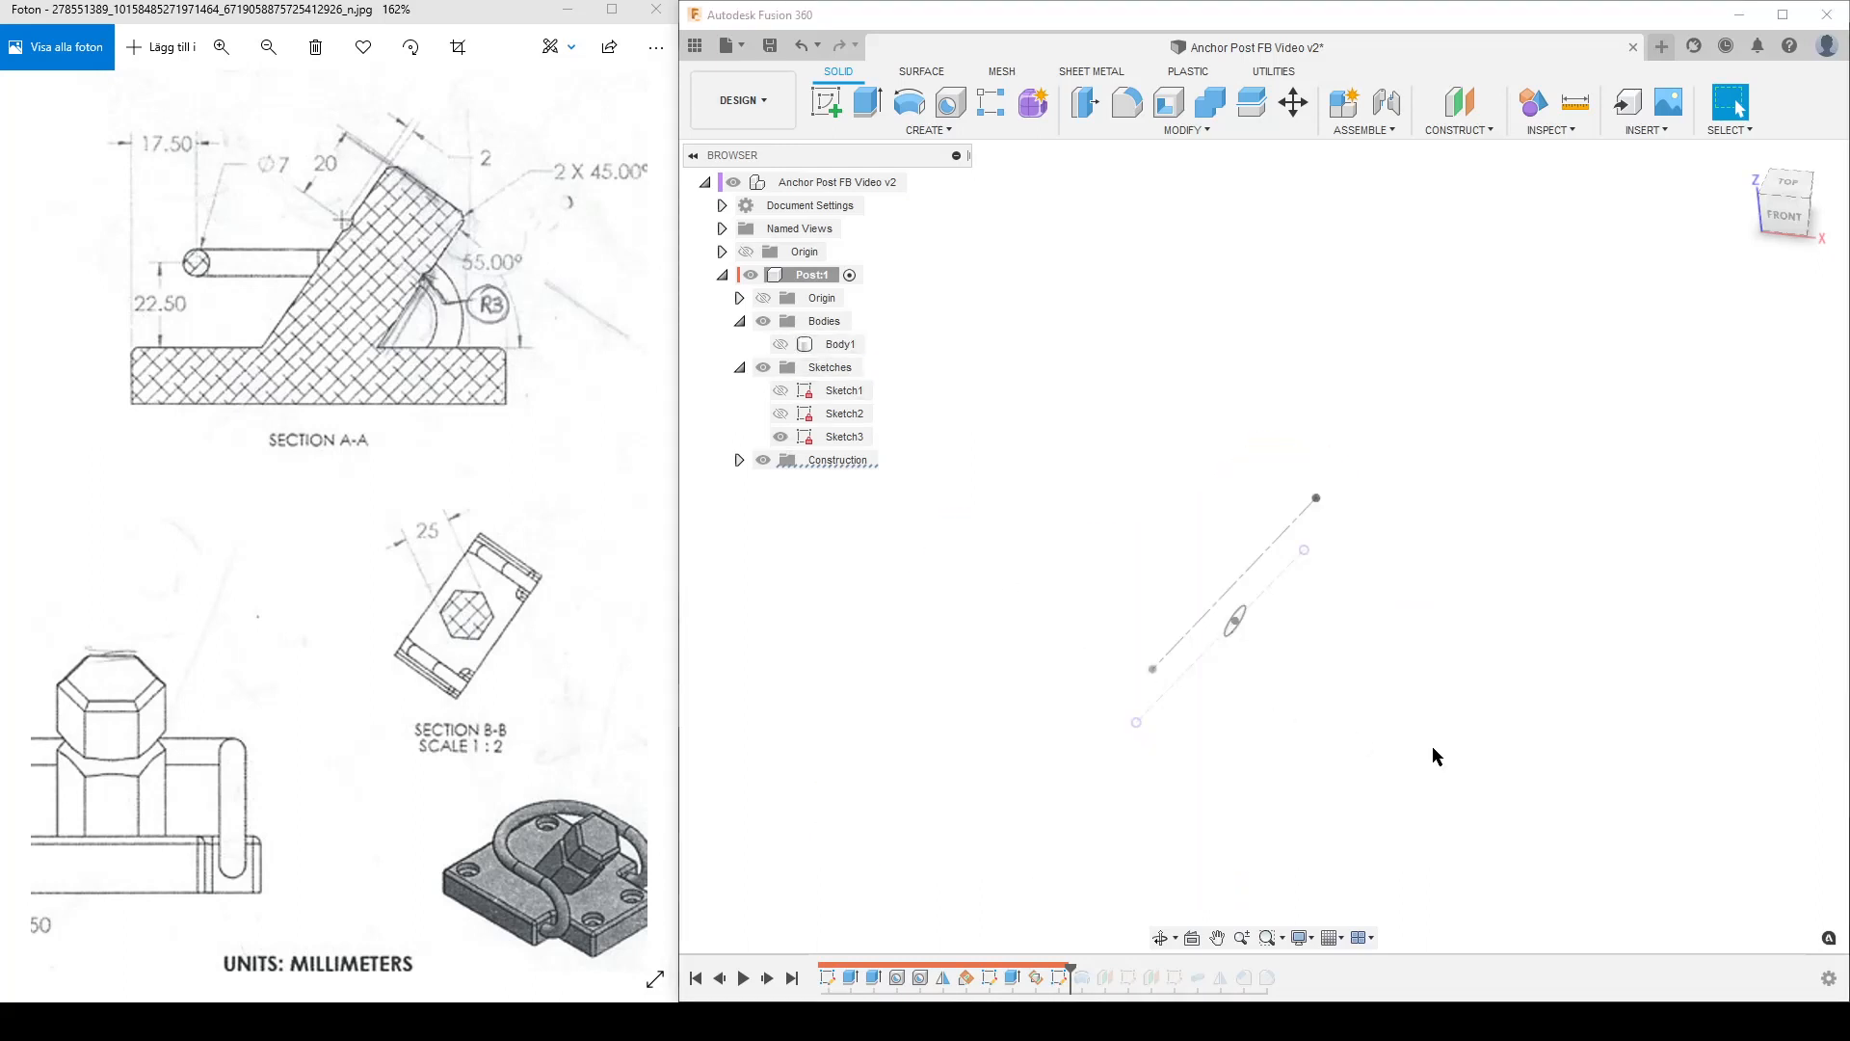
pyautogui.moveTo(1436, 754)
pyautogui.keyDown('shift'); pyautogui.mouseDown(button='middle')
pyautogui.moveTo(1281, 619)
pyautogui.moveTo(1367, 723)
pyautogui.moveTo(1417, 694)
pyautogui.moveTo(1334, 607)
pyautogui.moveTo(1526, 711)
pyautogui.moveTo(1581, 715)
pyautogui.moveTo(1407, 665)
pyautogui.moveTo(1330, 674)
pyautogui.moveTo(1347, 664)
pyautogui.mouseUp(button='middle'); pyautogui.keyUp('shift')
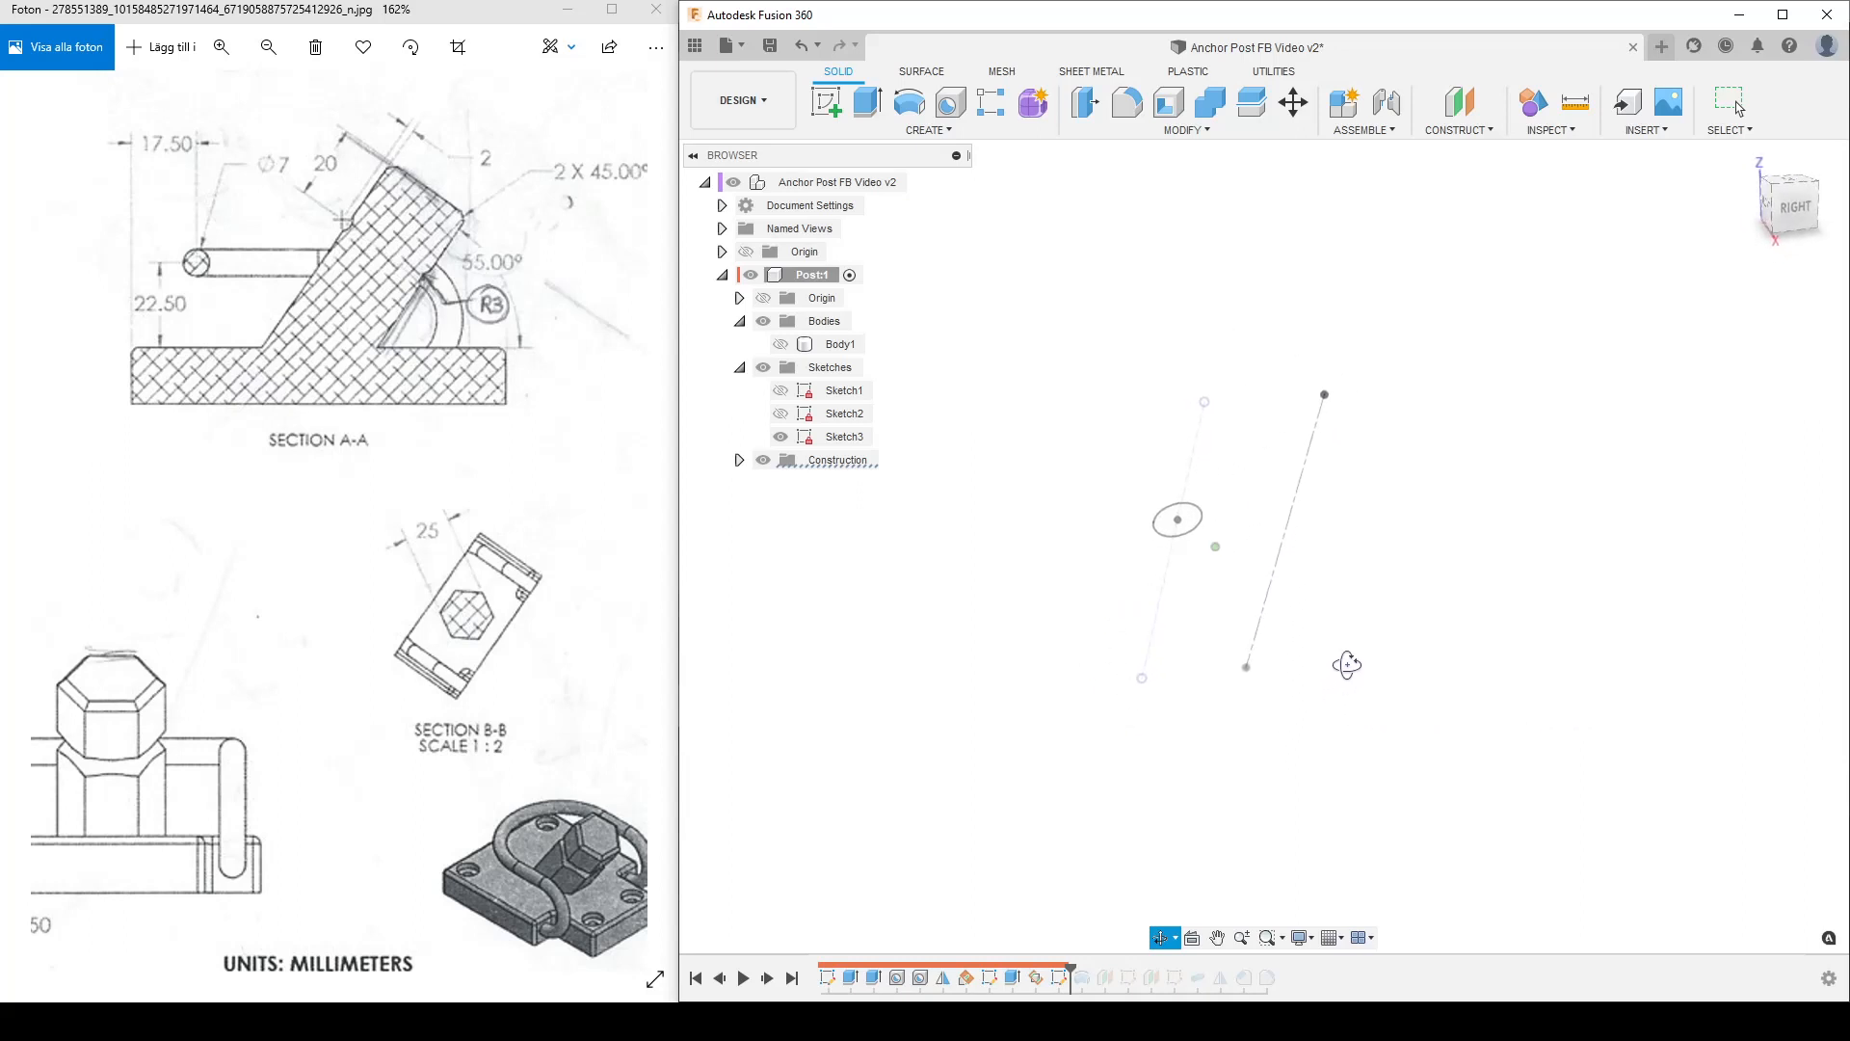
pyautogui.click(781, 345)
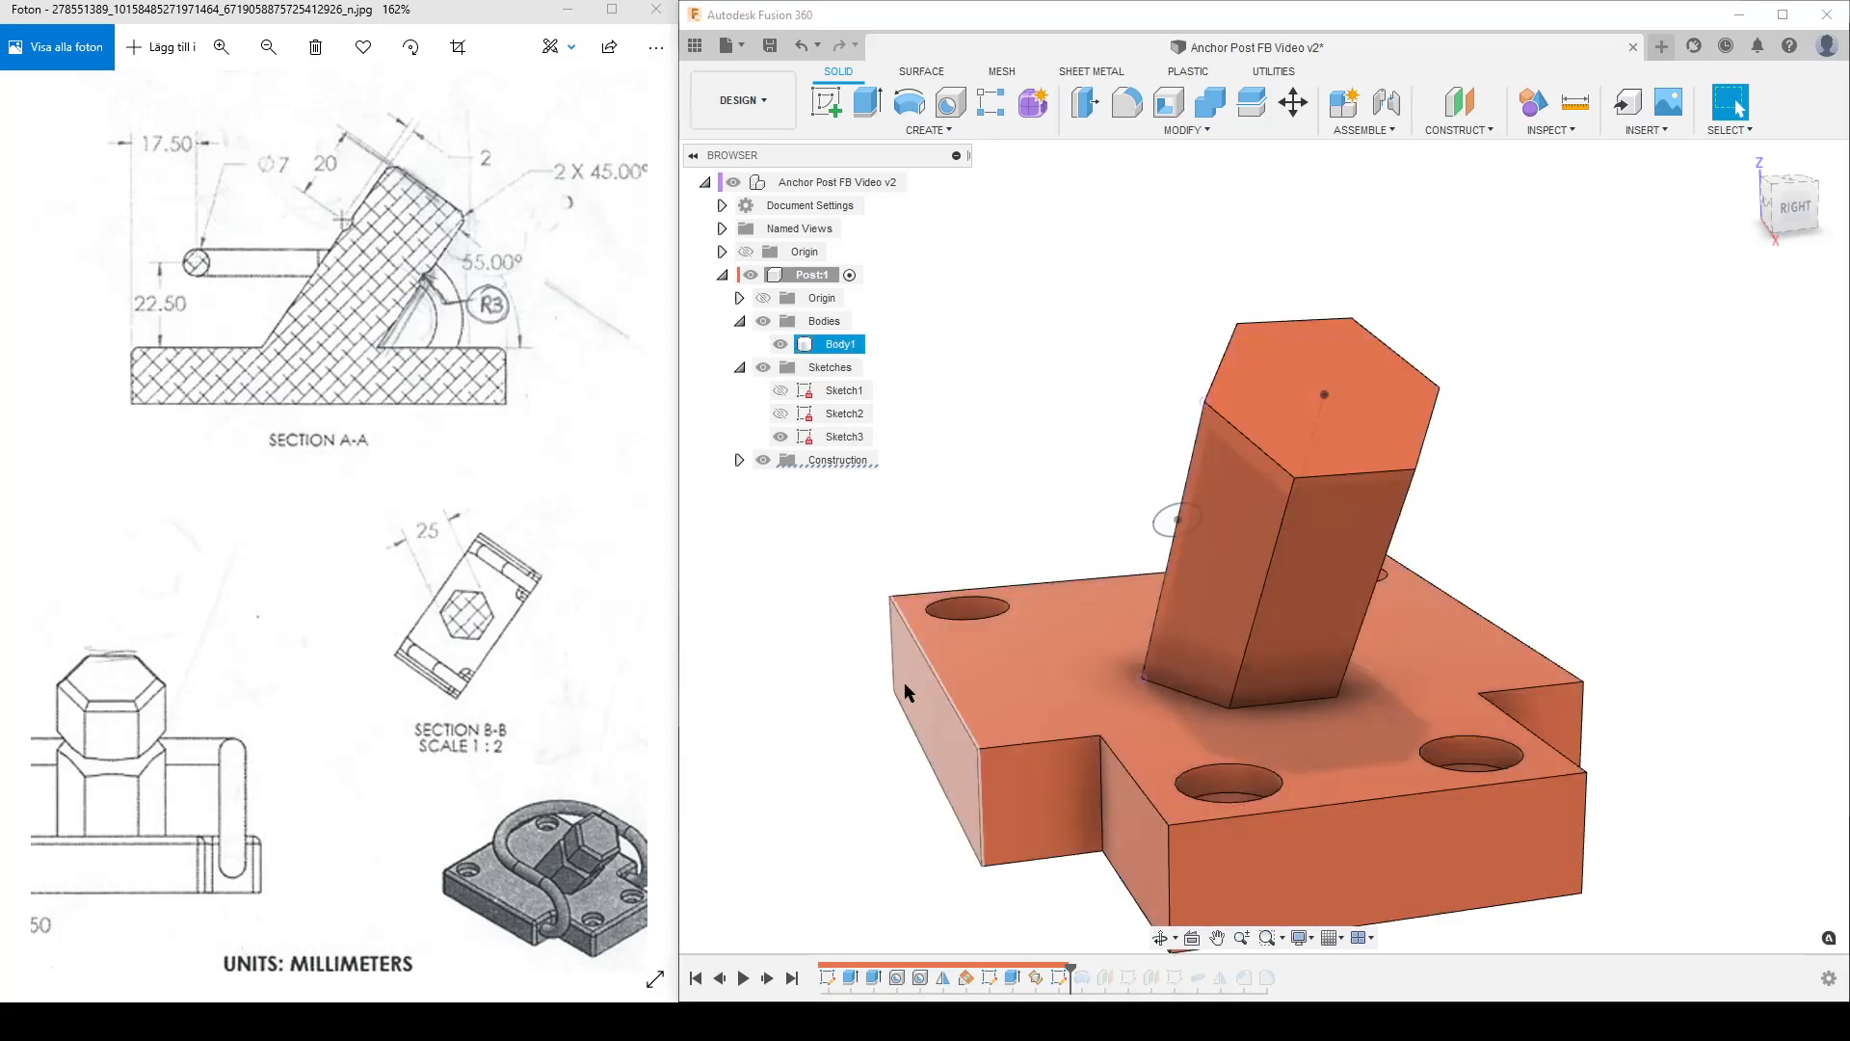
pyautogui.moveTo(904, 682)
pyautogui.keyDown('shift'); pyautogui.mouseDown(button='middle')
pyautogui.moveTo(1057, 741)
pyautogui.moveTo(1022, 704)
pyautogui.mouseUp(button='middle'); pyautogui.keyUp('shift')
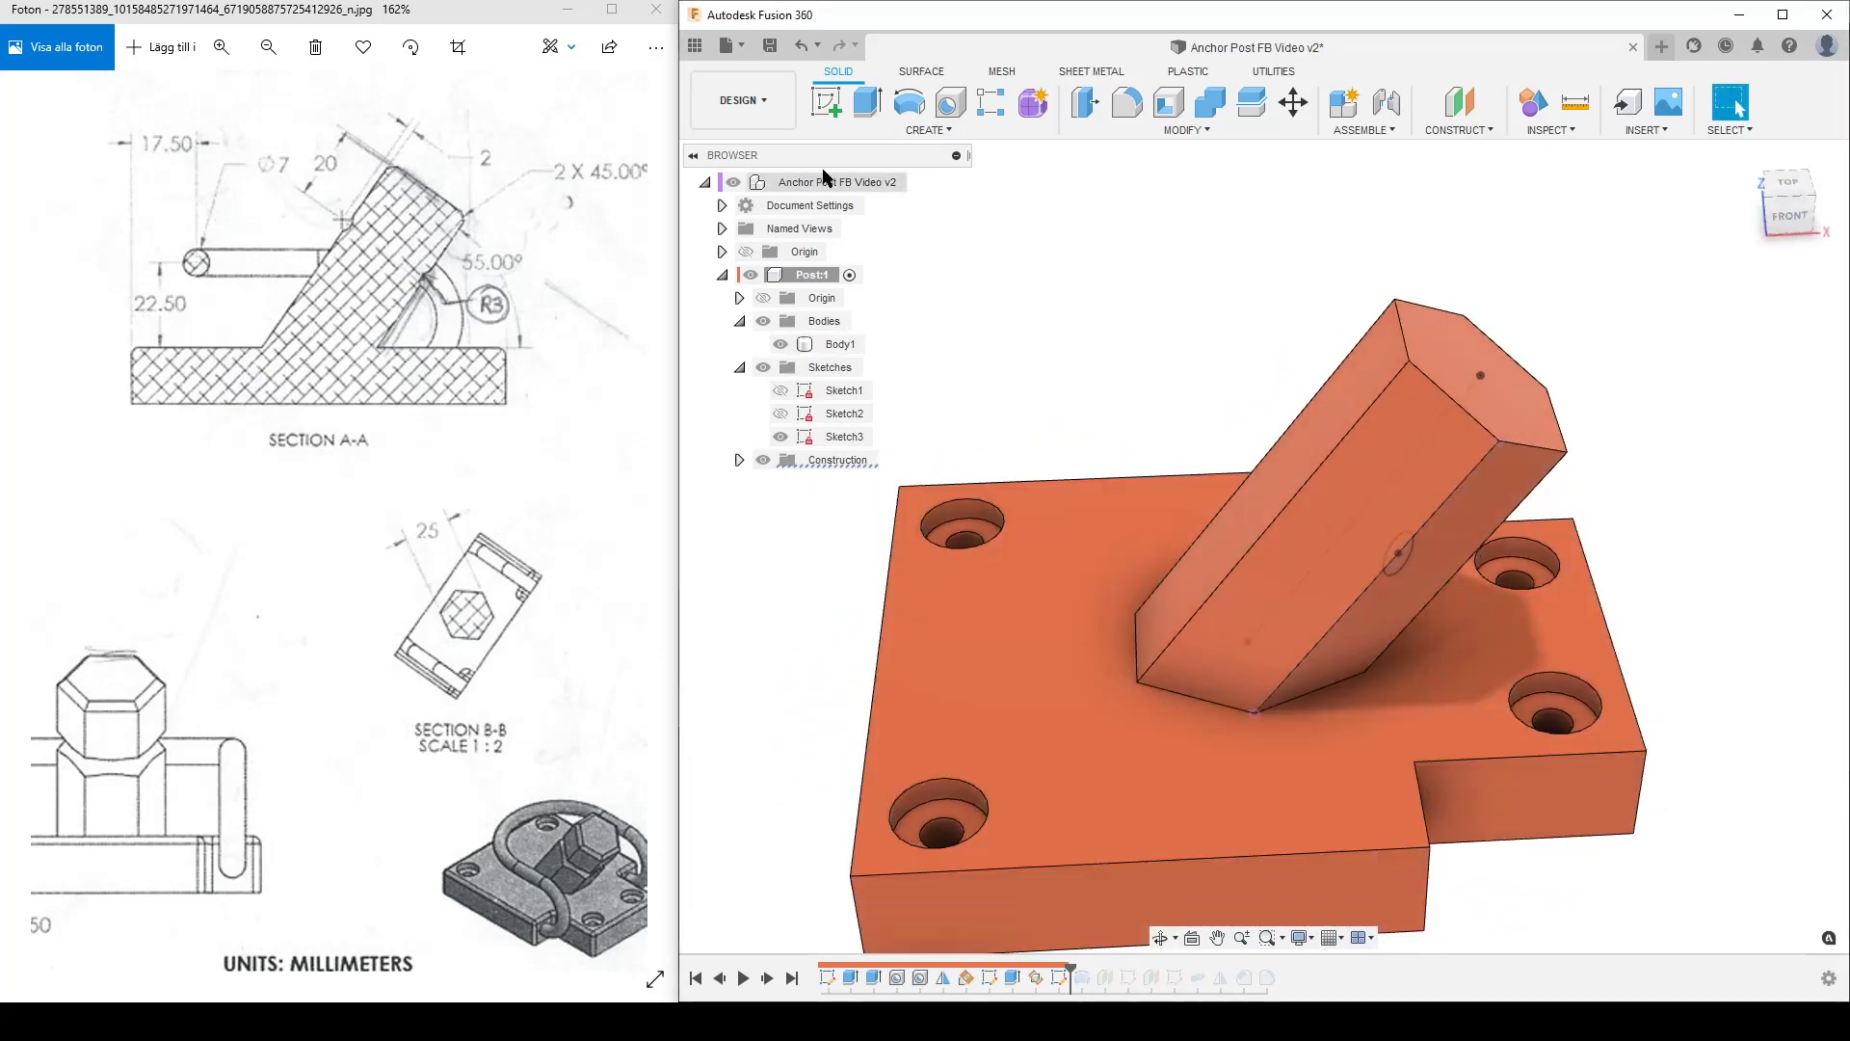
# Step: Start a new sketch on the front XZ origin plane and hide Sketch3
pyautogui.click(826, 101)
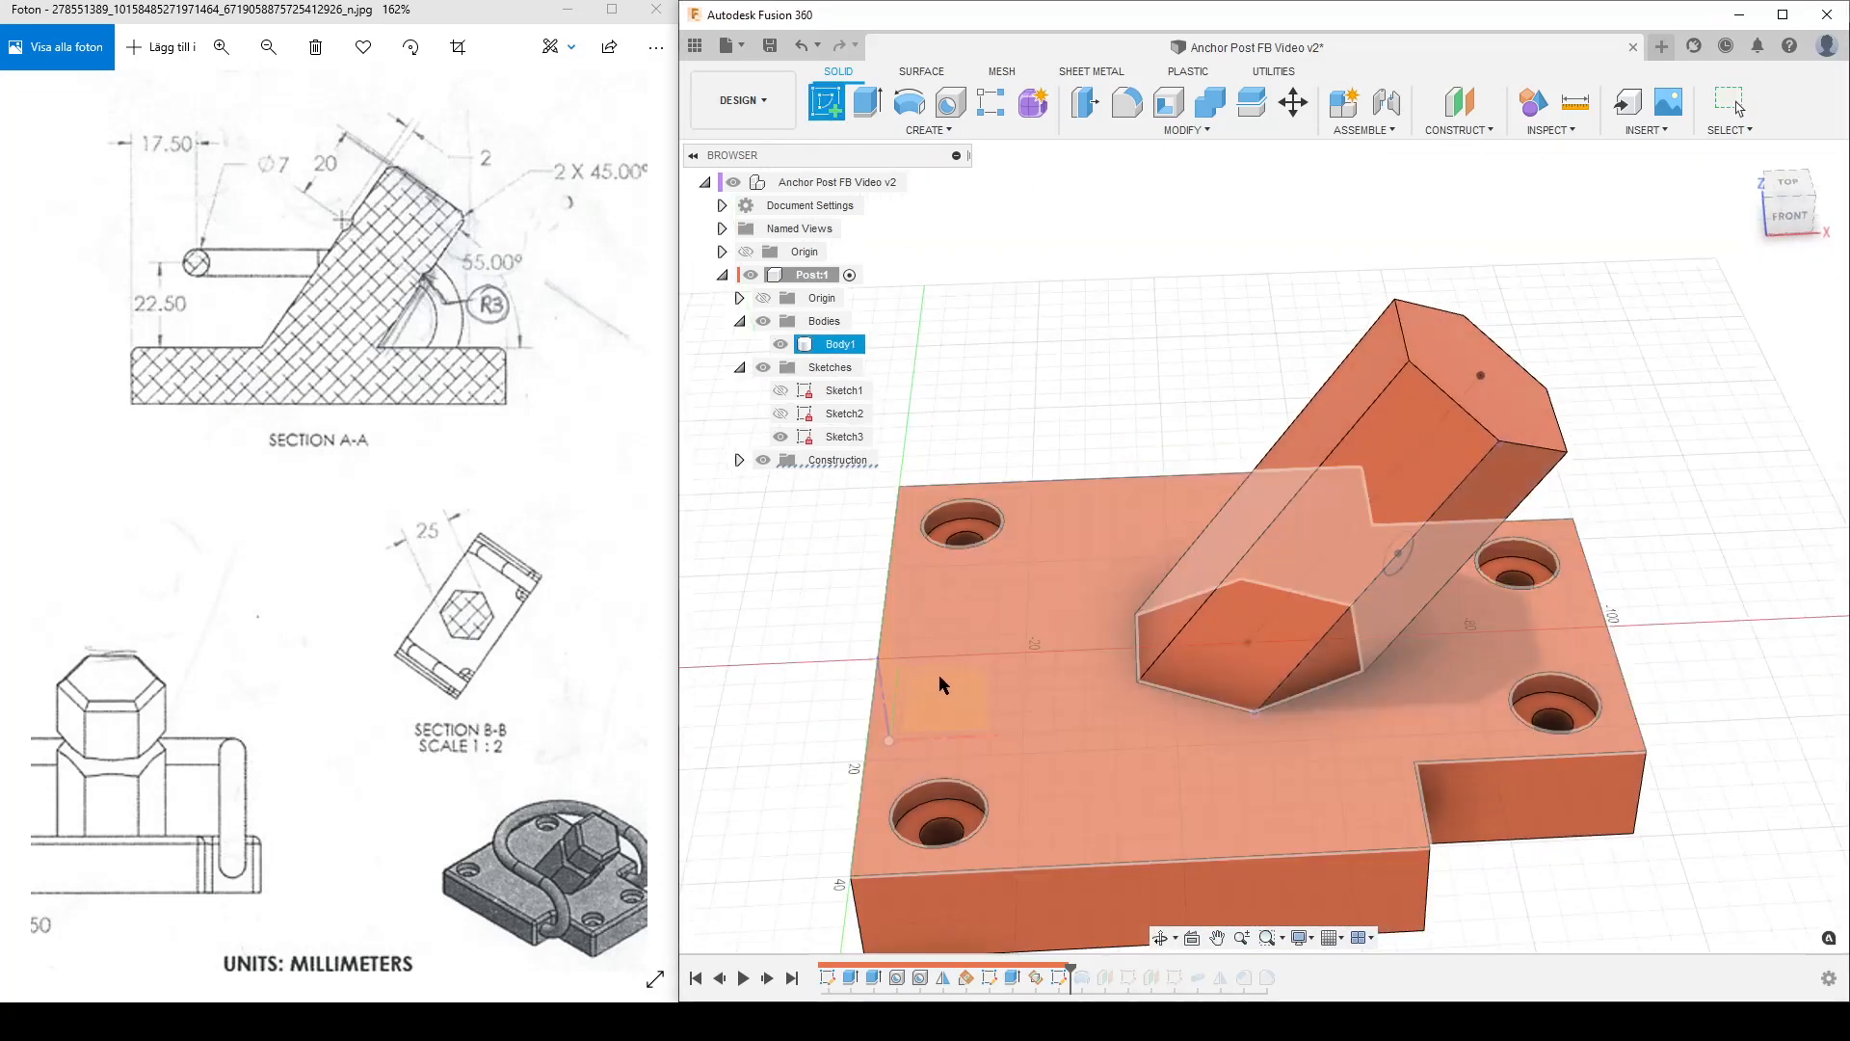
pyautogui.click(954, 771)
pyautogui.scroll(-5, 939, 768)
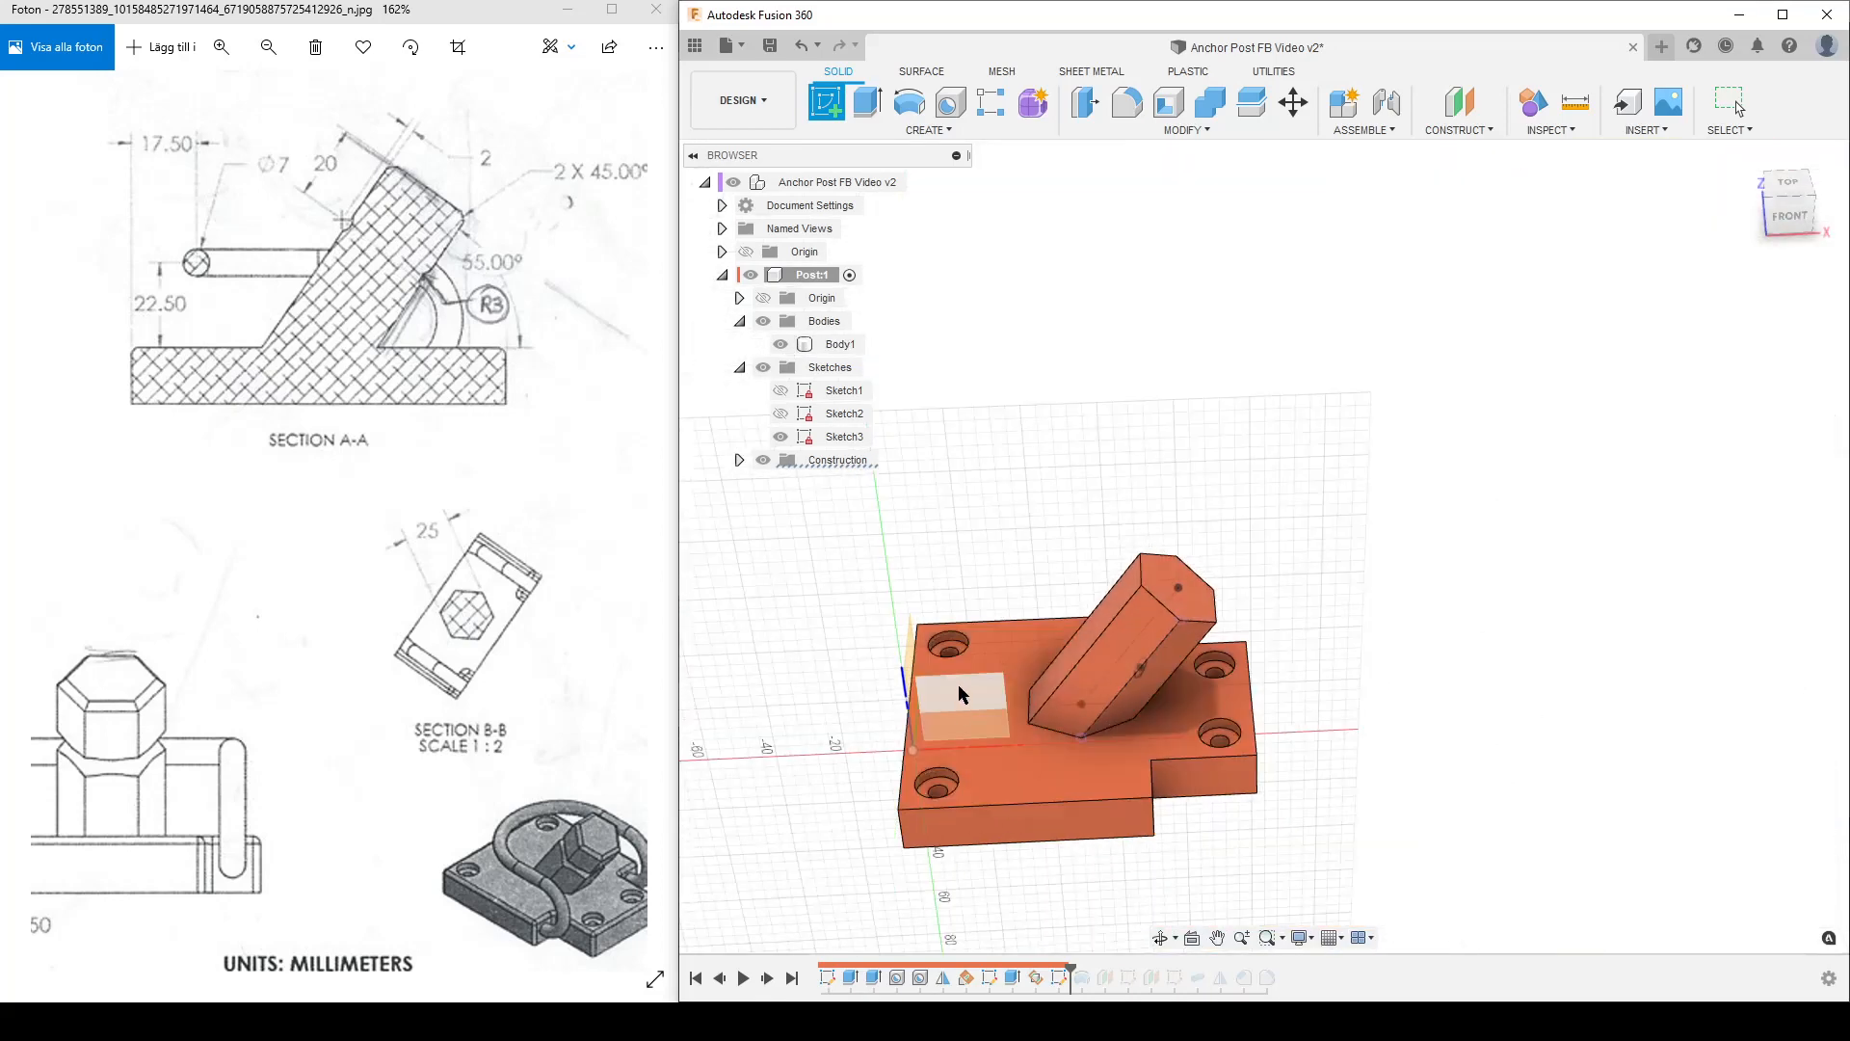
pyautogui.click(961, 694)
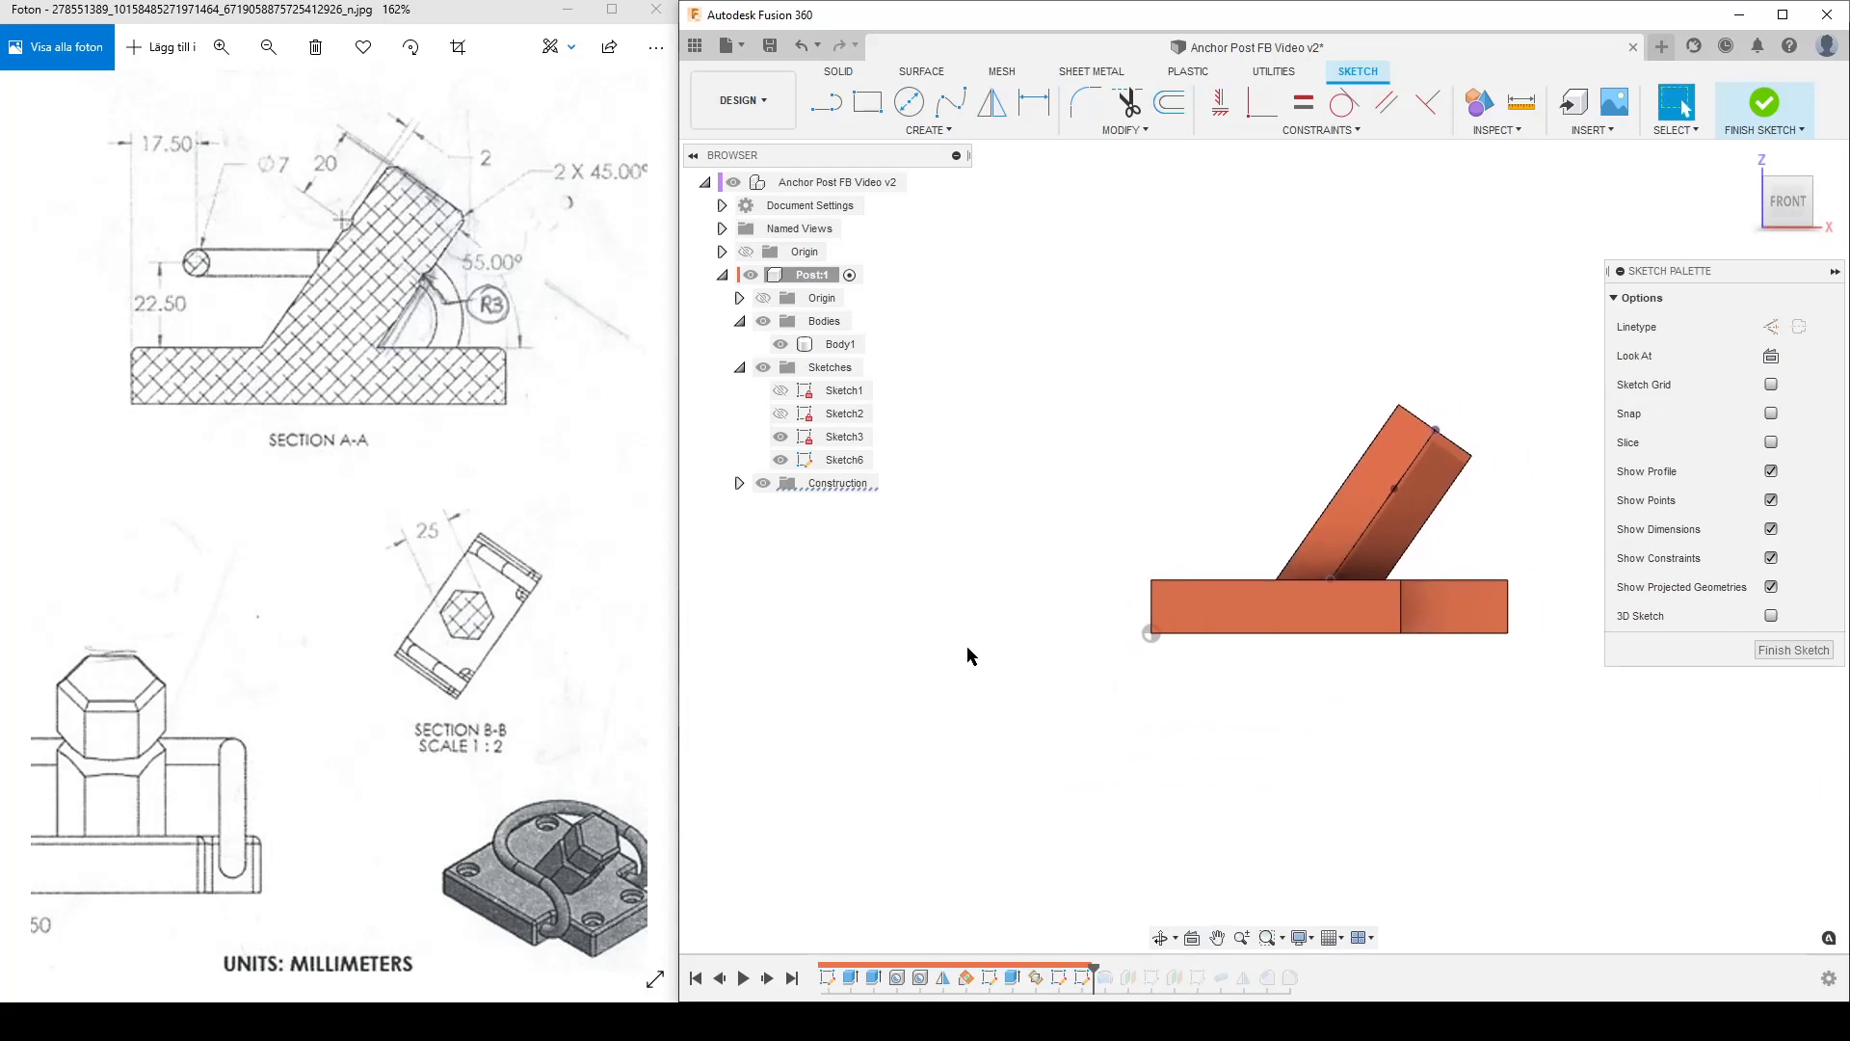
pyautogui.scroll(4, 927, 771)
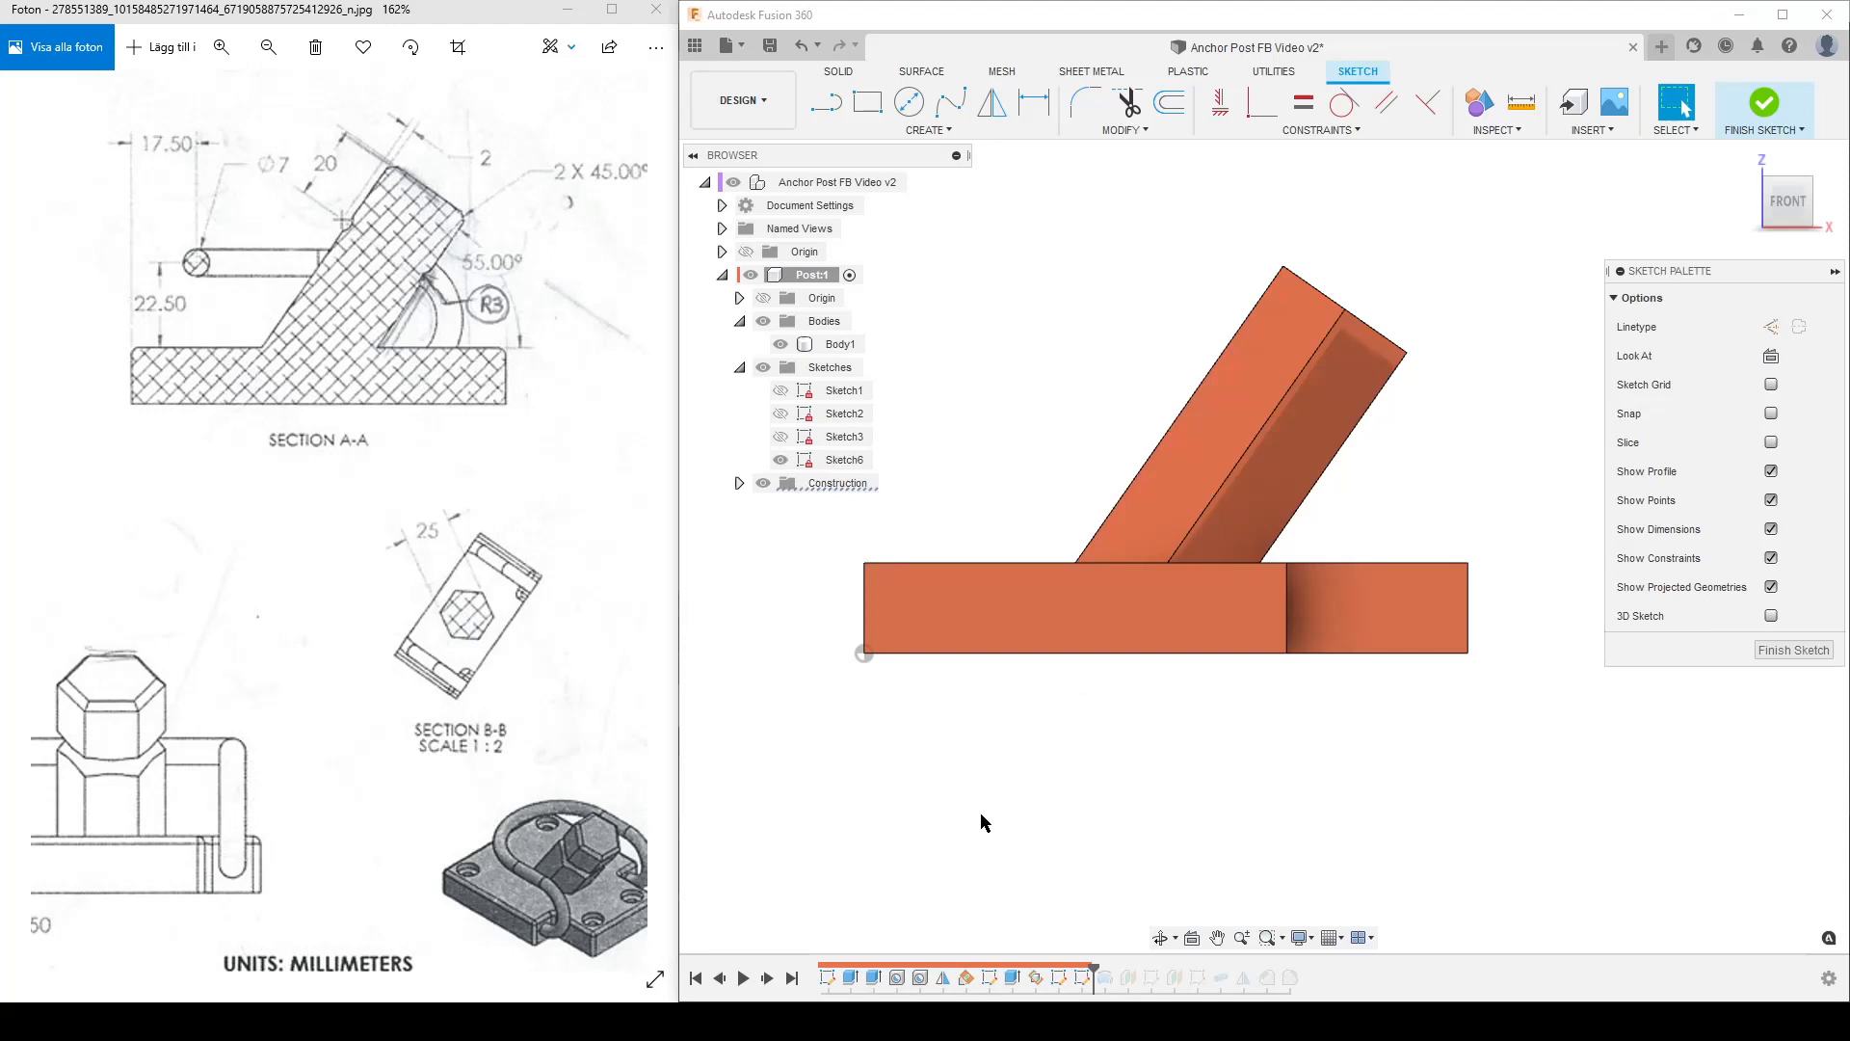
# Step: Project the slanted post's outer and middle lengthwise edges into the new sketch with the projection link kept on
pyautogui.press('p')
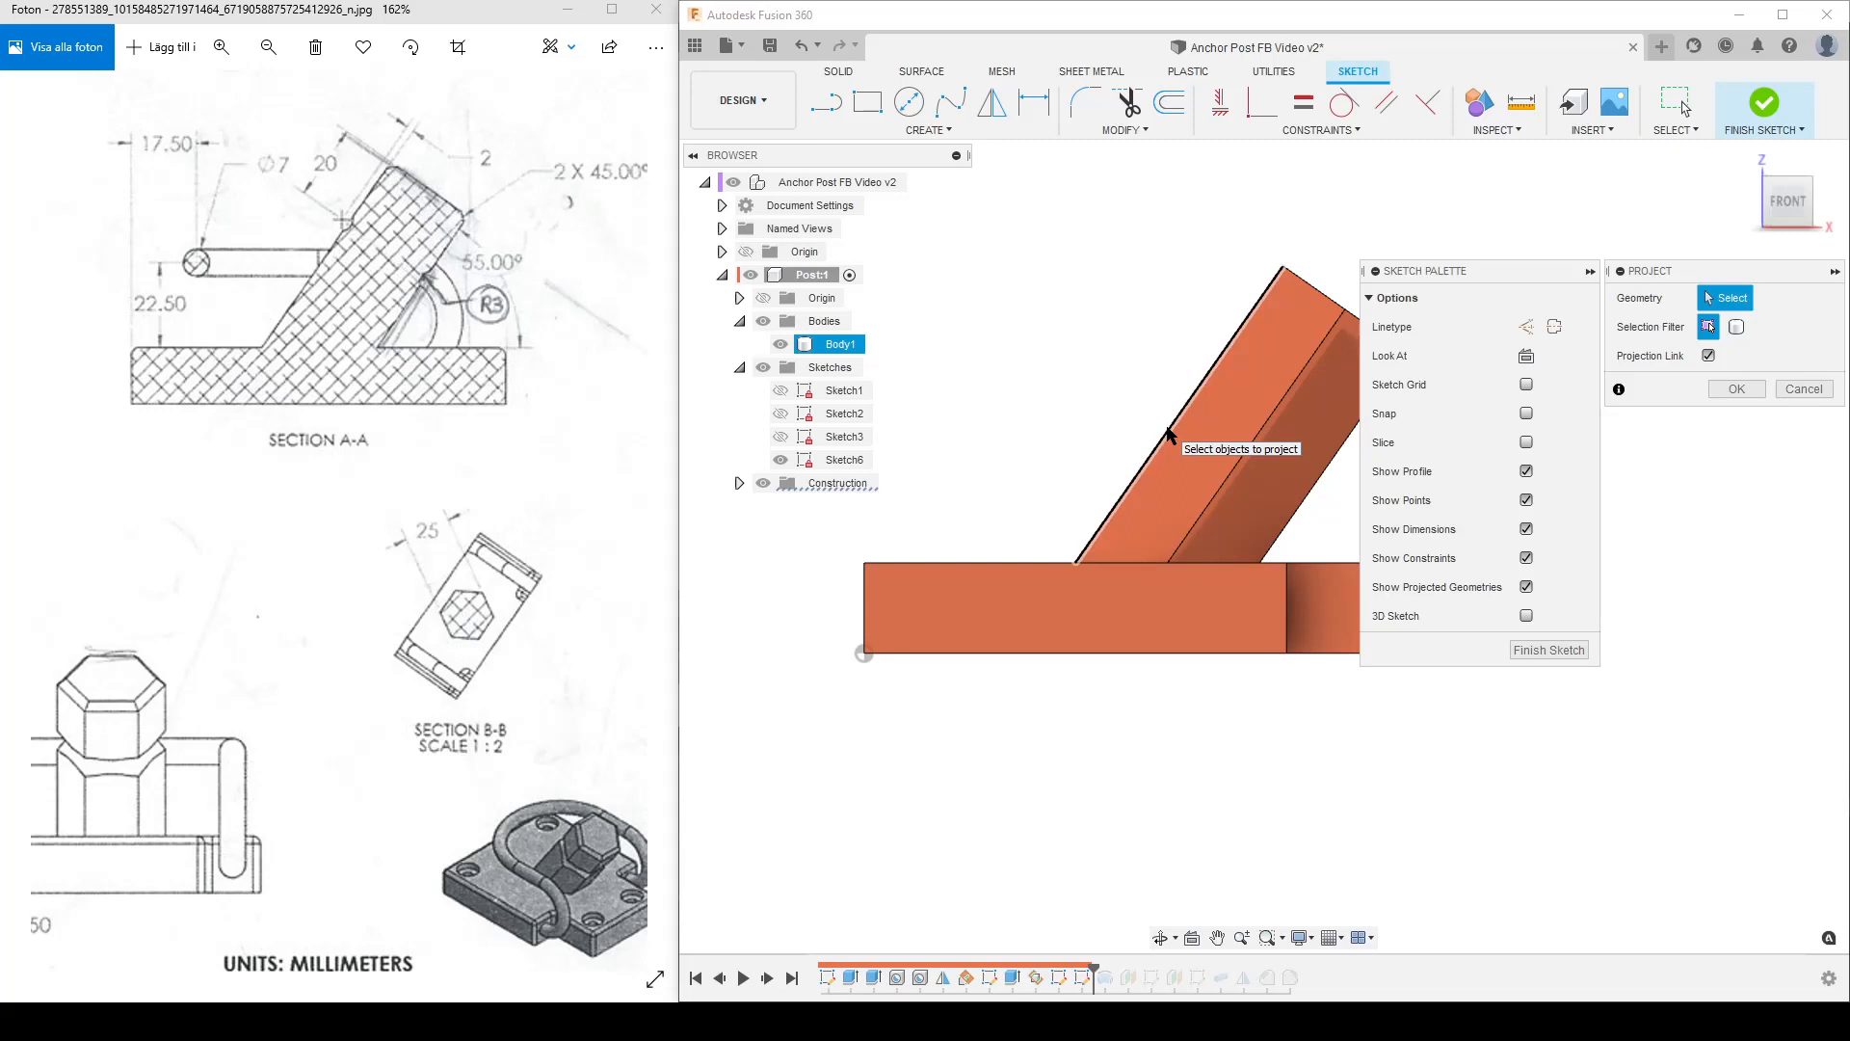
pyautogui.click(1168, 433)
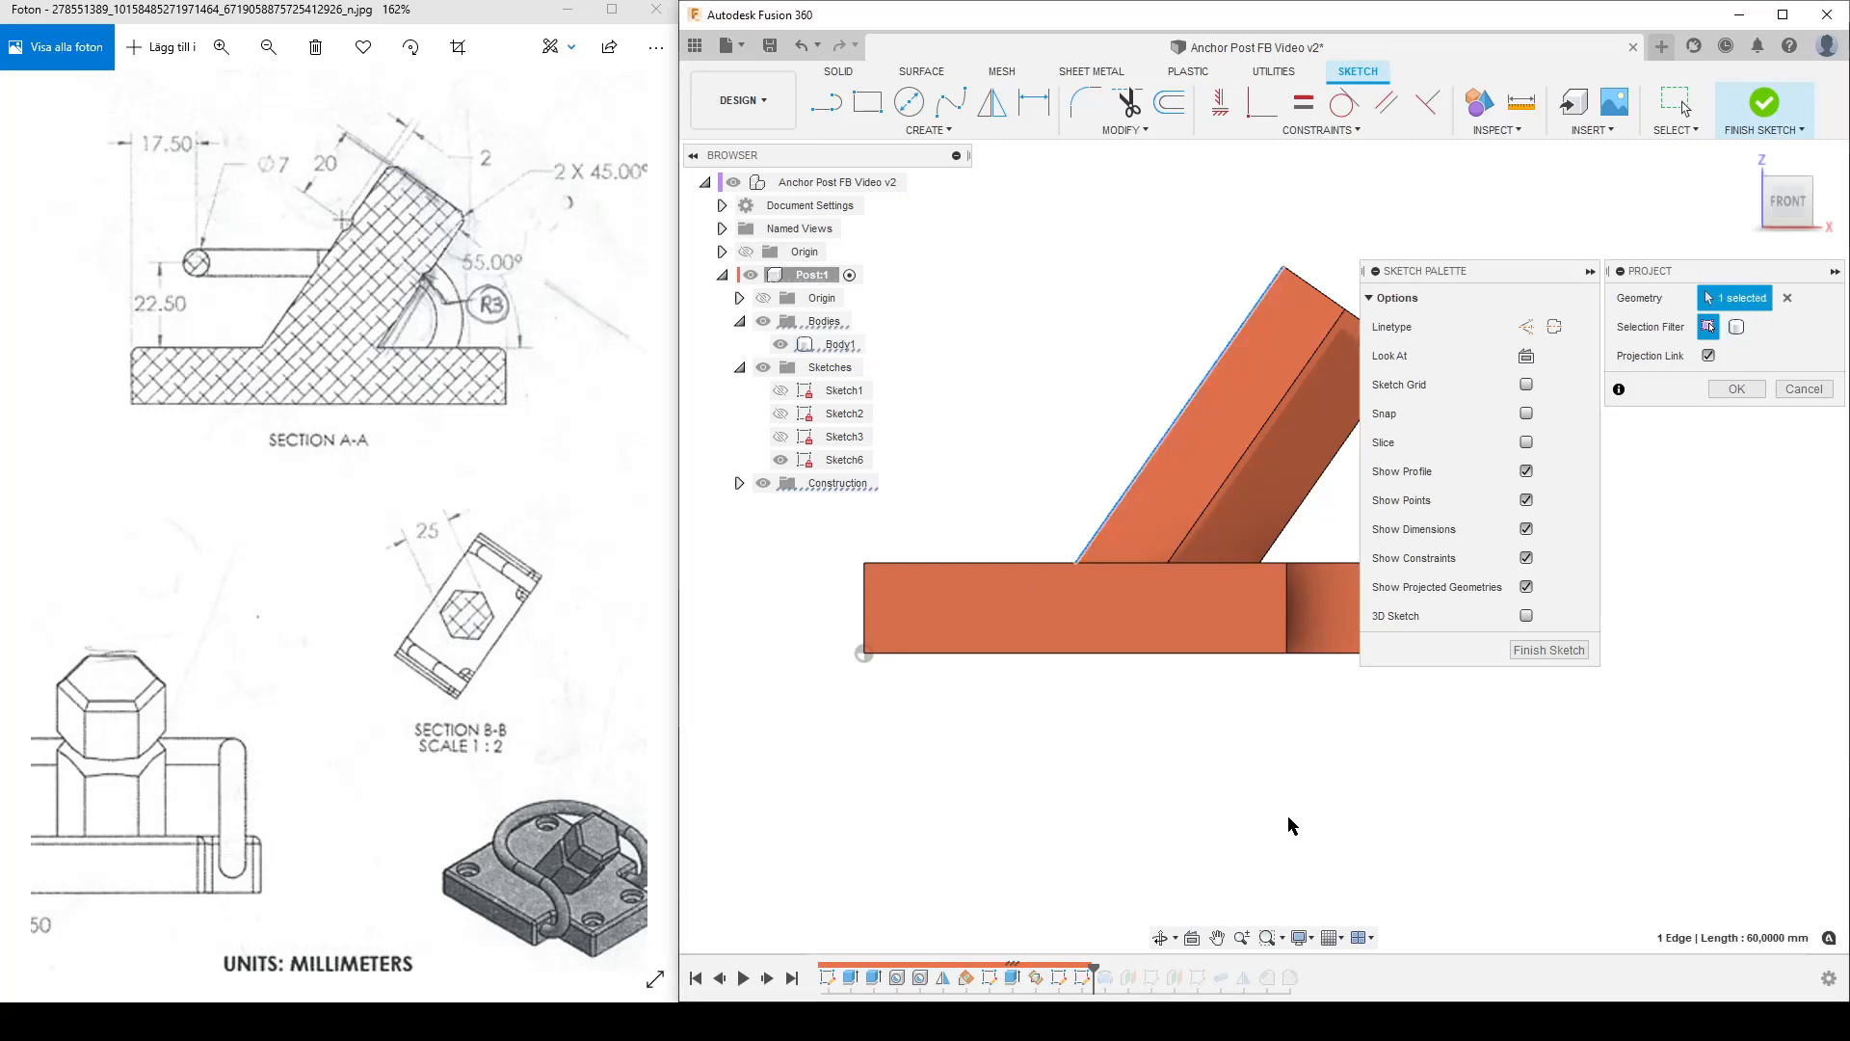
pyautogui.moveTo(1291, 826); pyautogui.dragTo(1189, 822, button='middle')
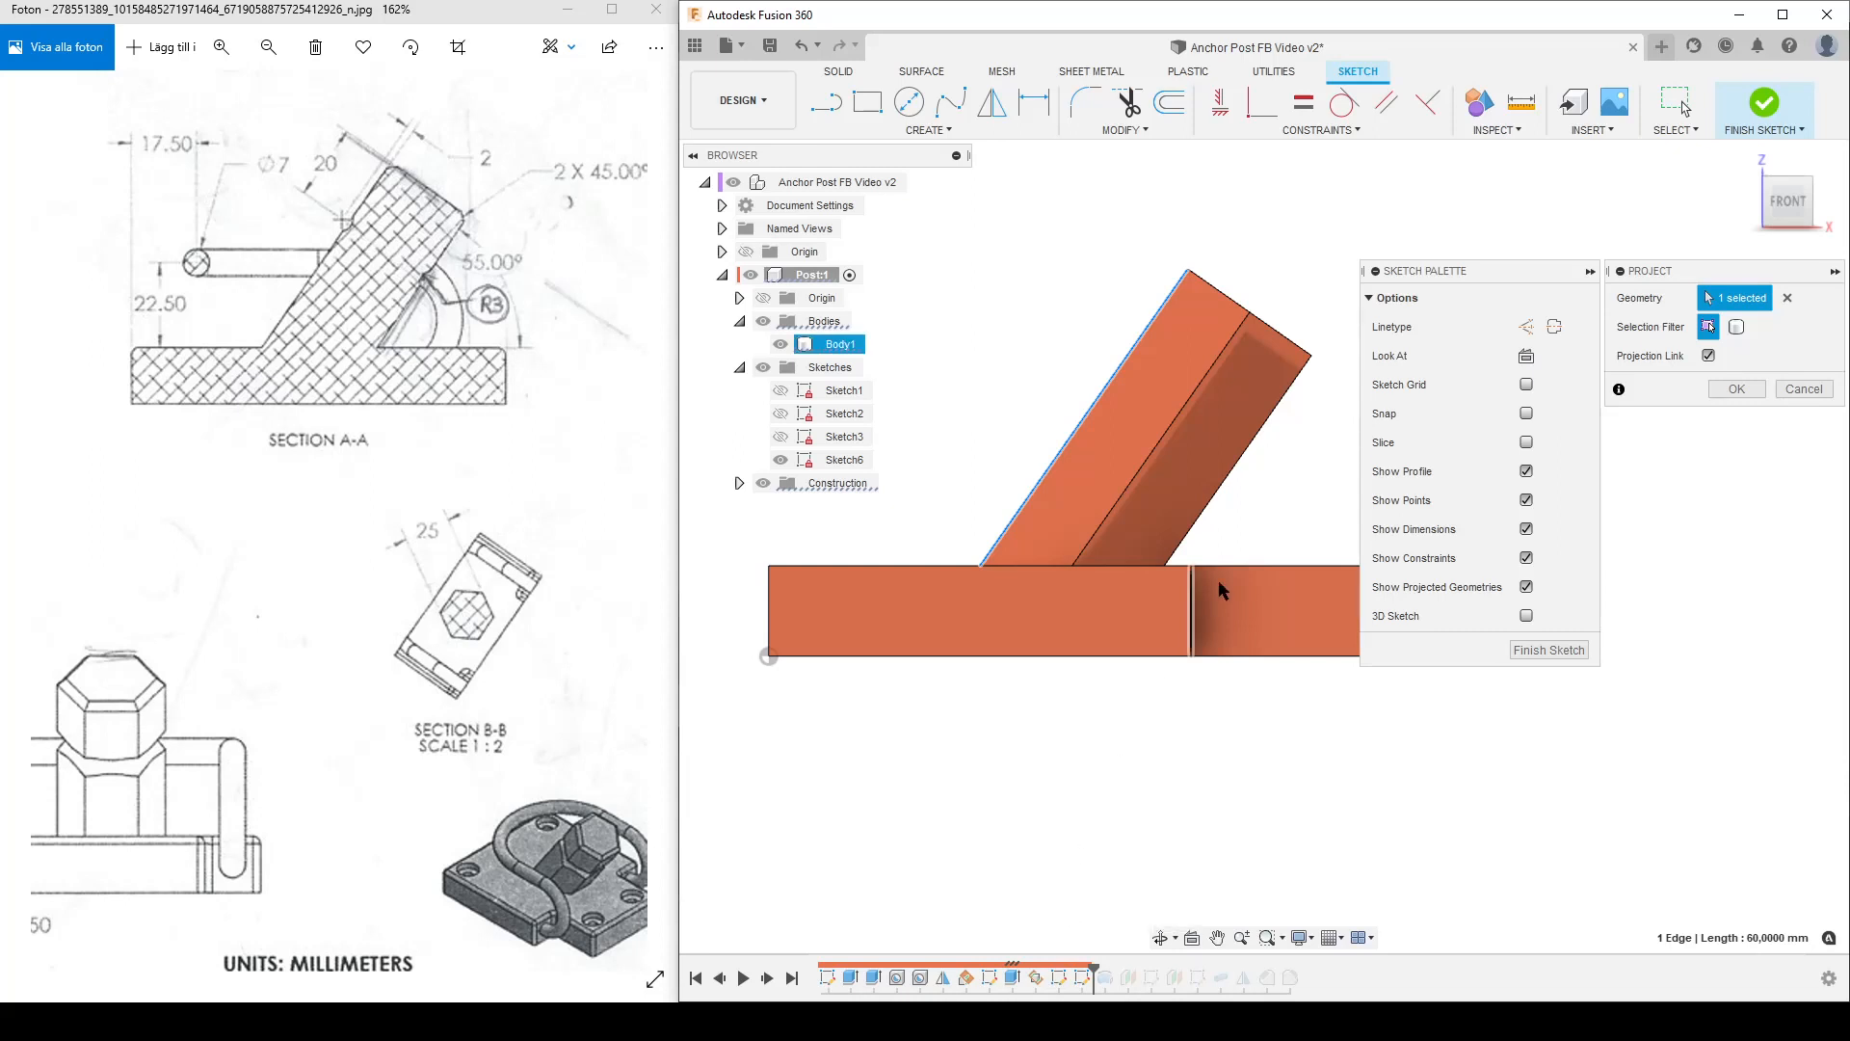
pyautogui.click(1194, 396)
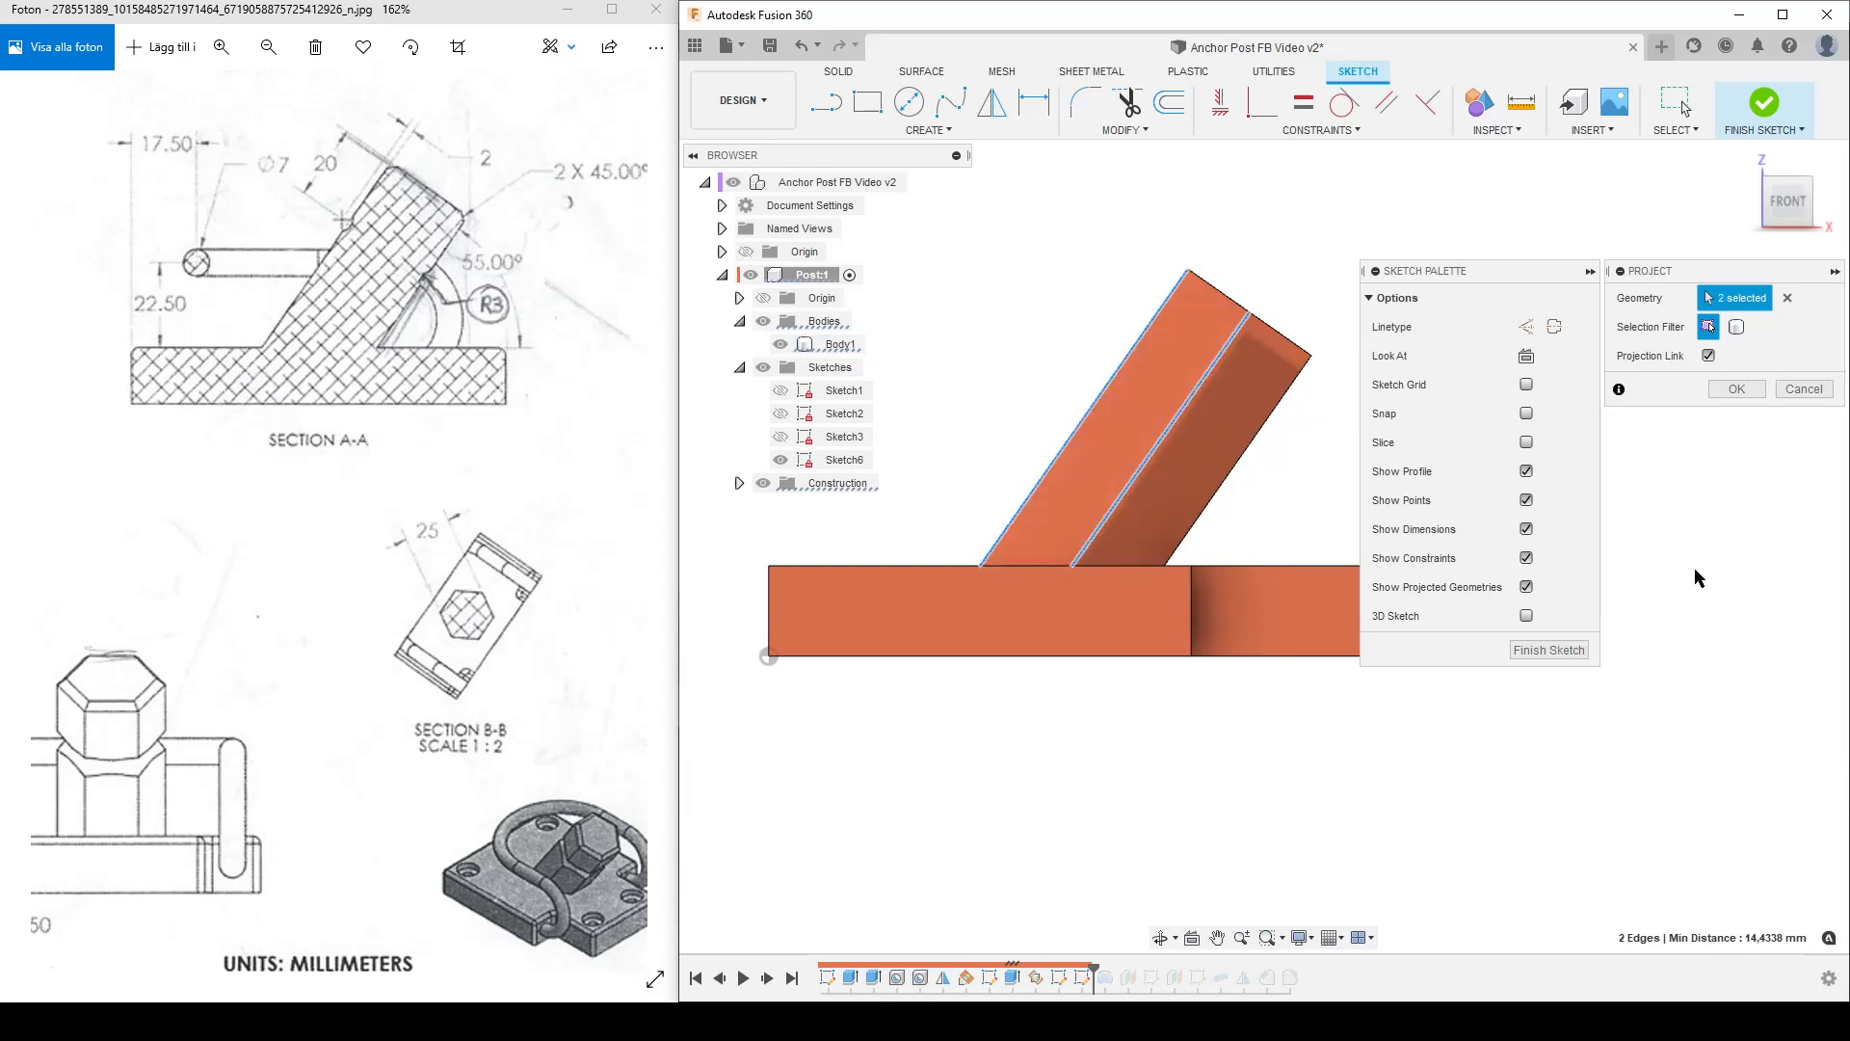
pyautogui.click(1737, 390)
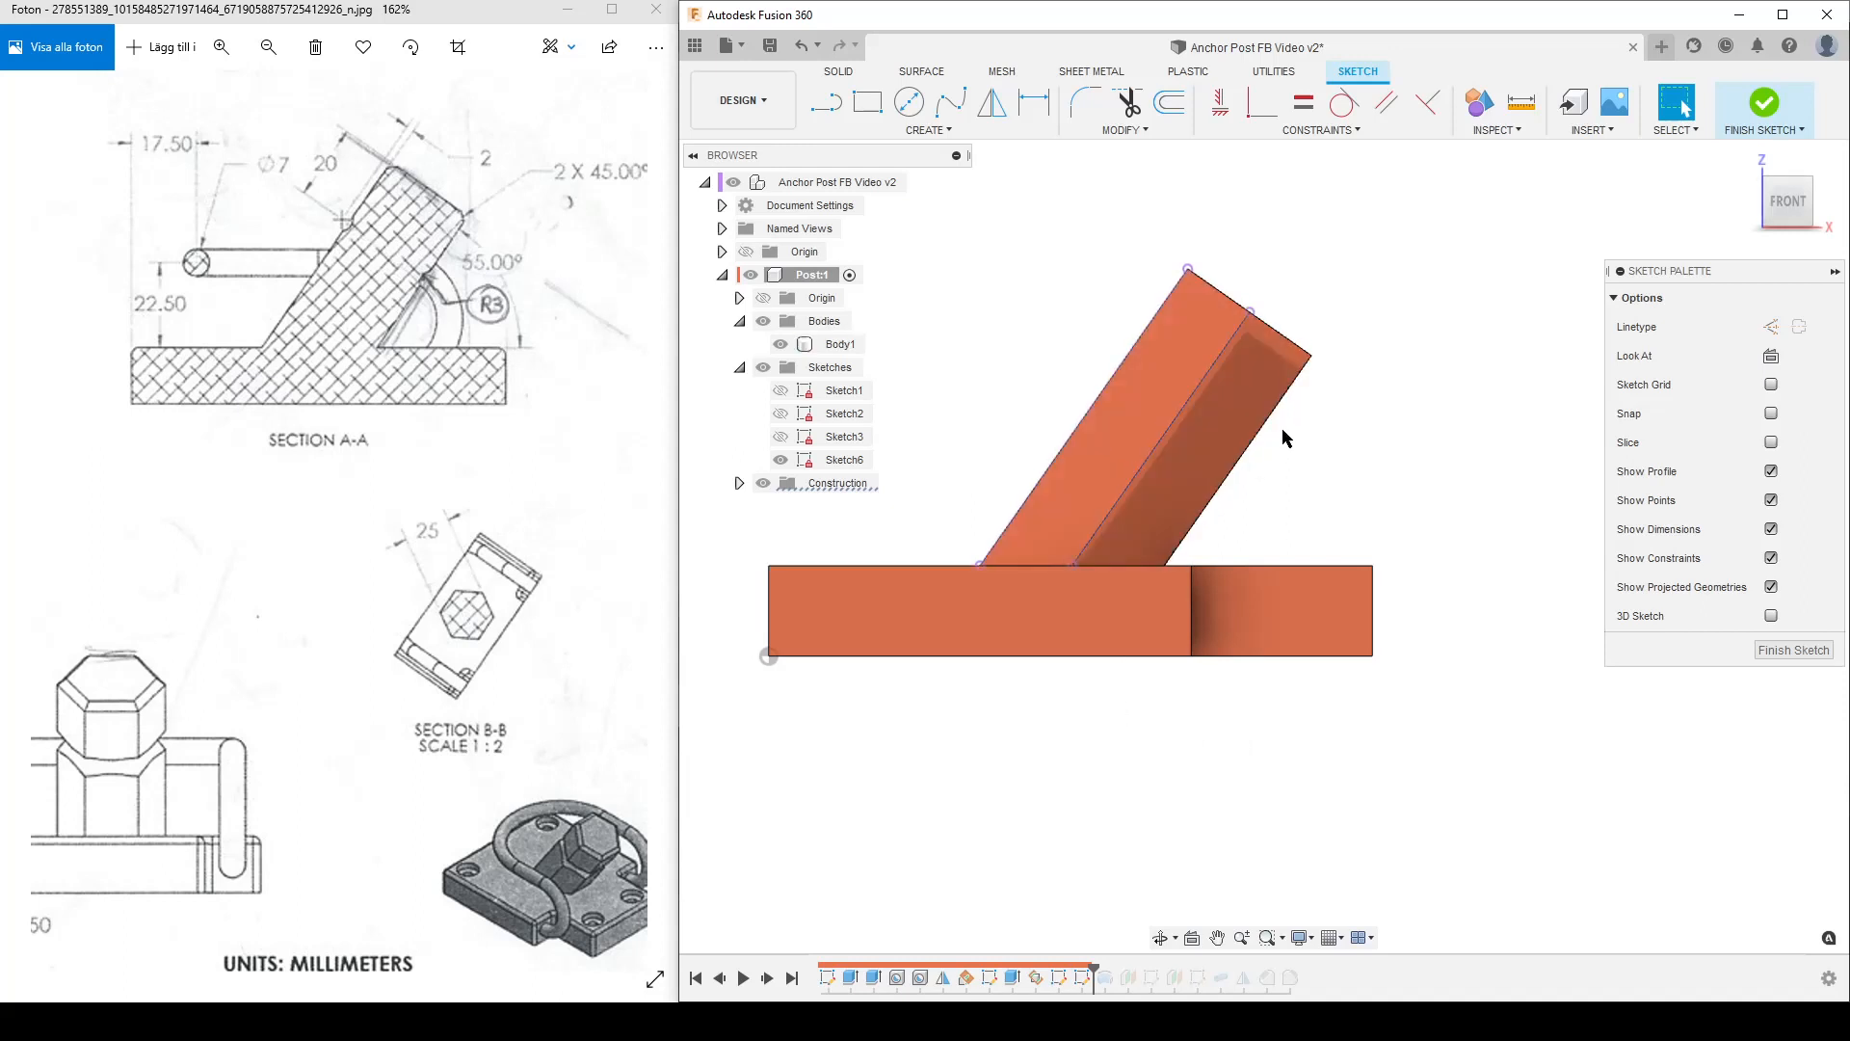
# Step: Face the view square to the sketch plane and hide Body1 so only the projected lines remain
pyautogui.keyDown('shift'); pyautogui.moveTo(1321, 569); pyautogui.dragTo(1477, 500, button='middle'); pyautogui.keyUp('shift')
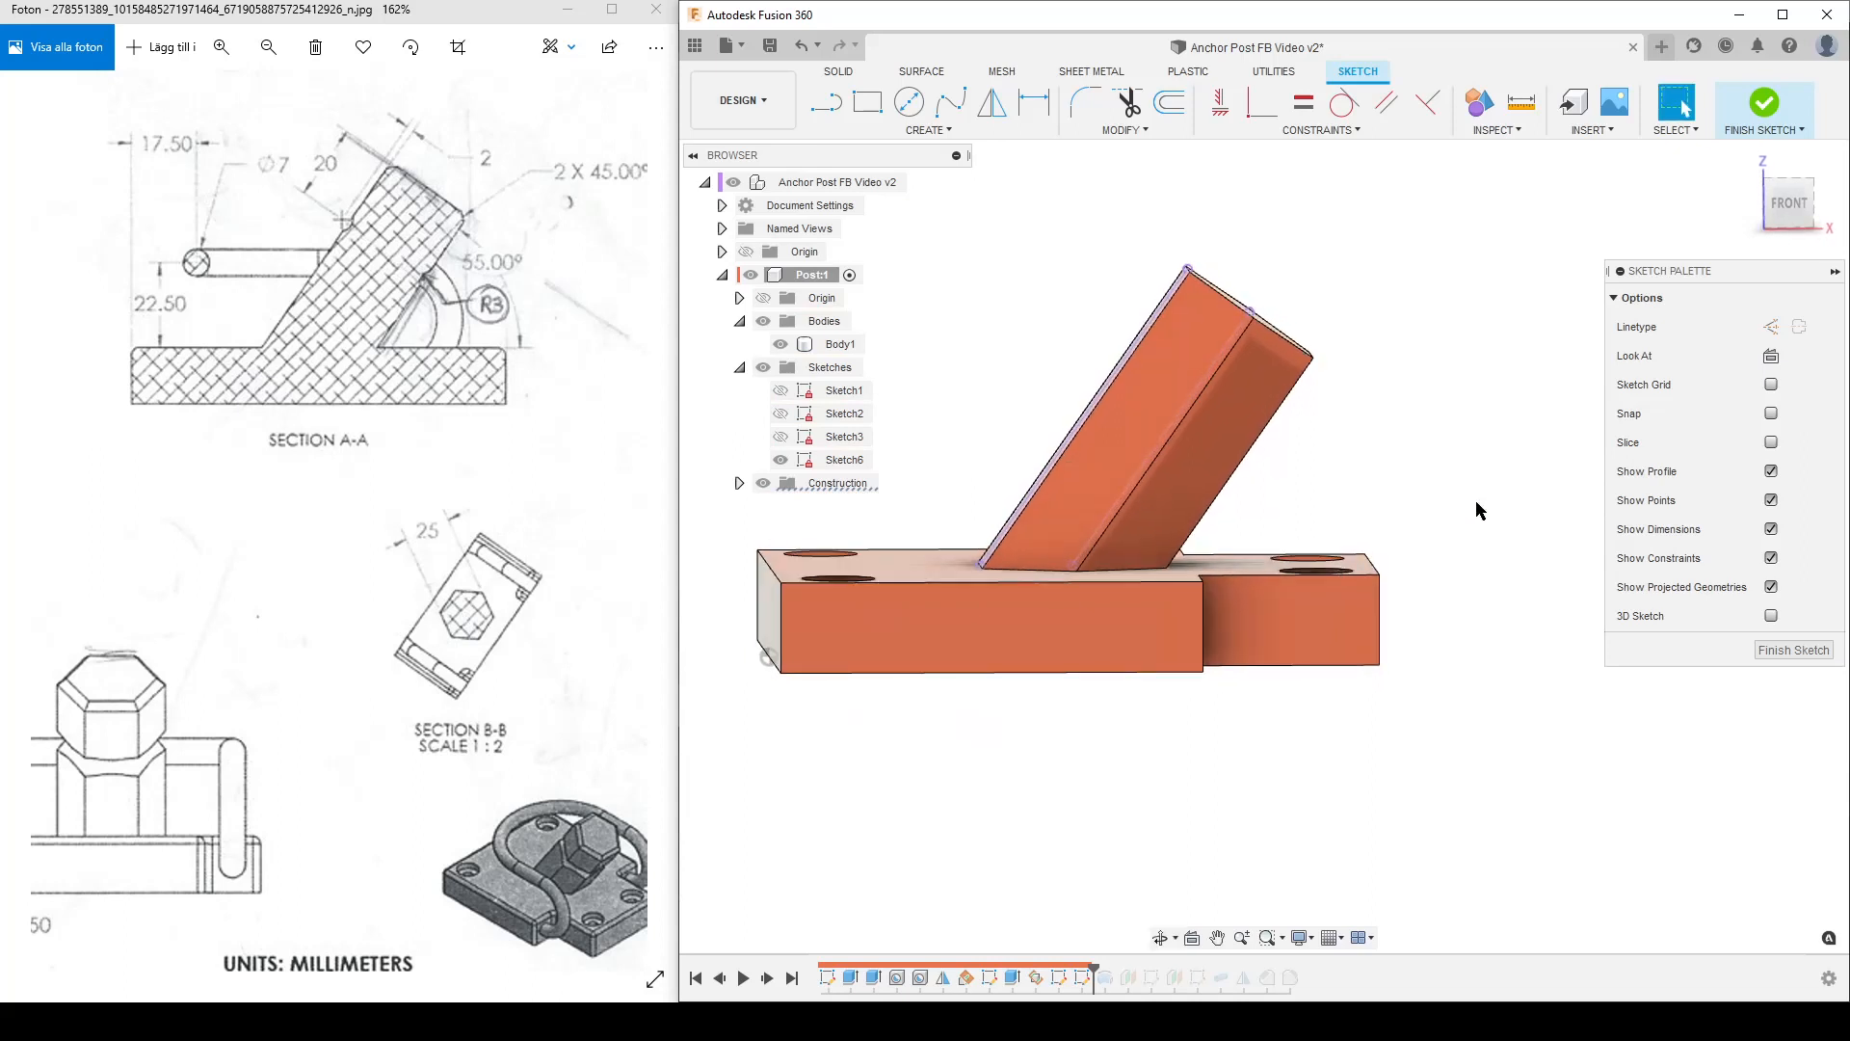
pyautogui.click(1771, 357)
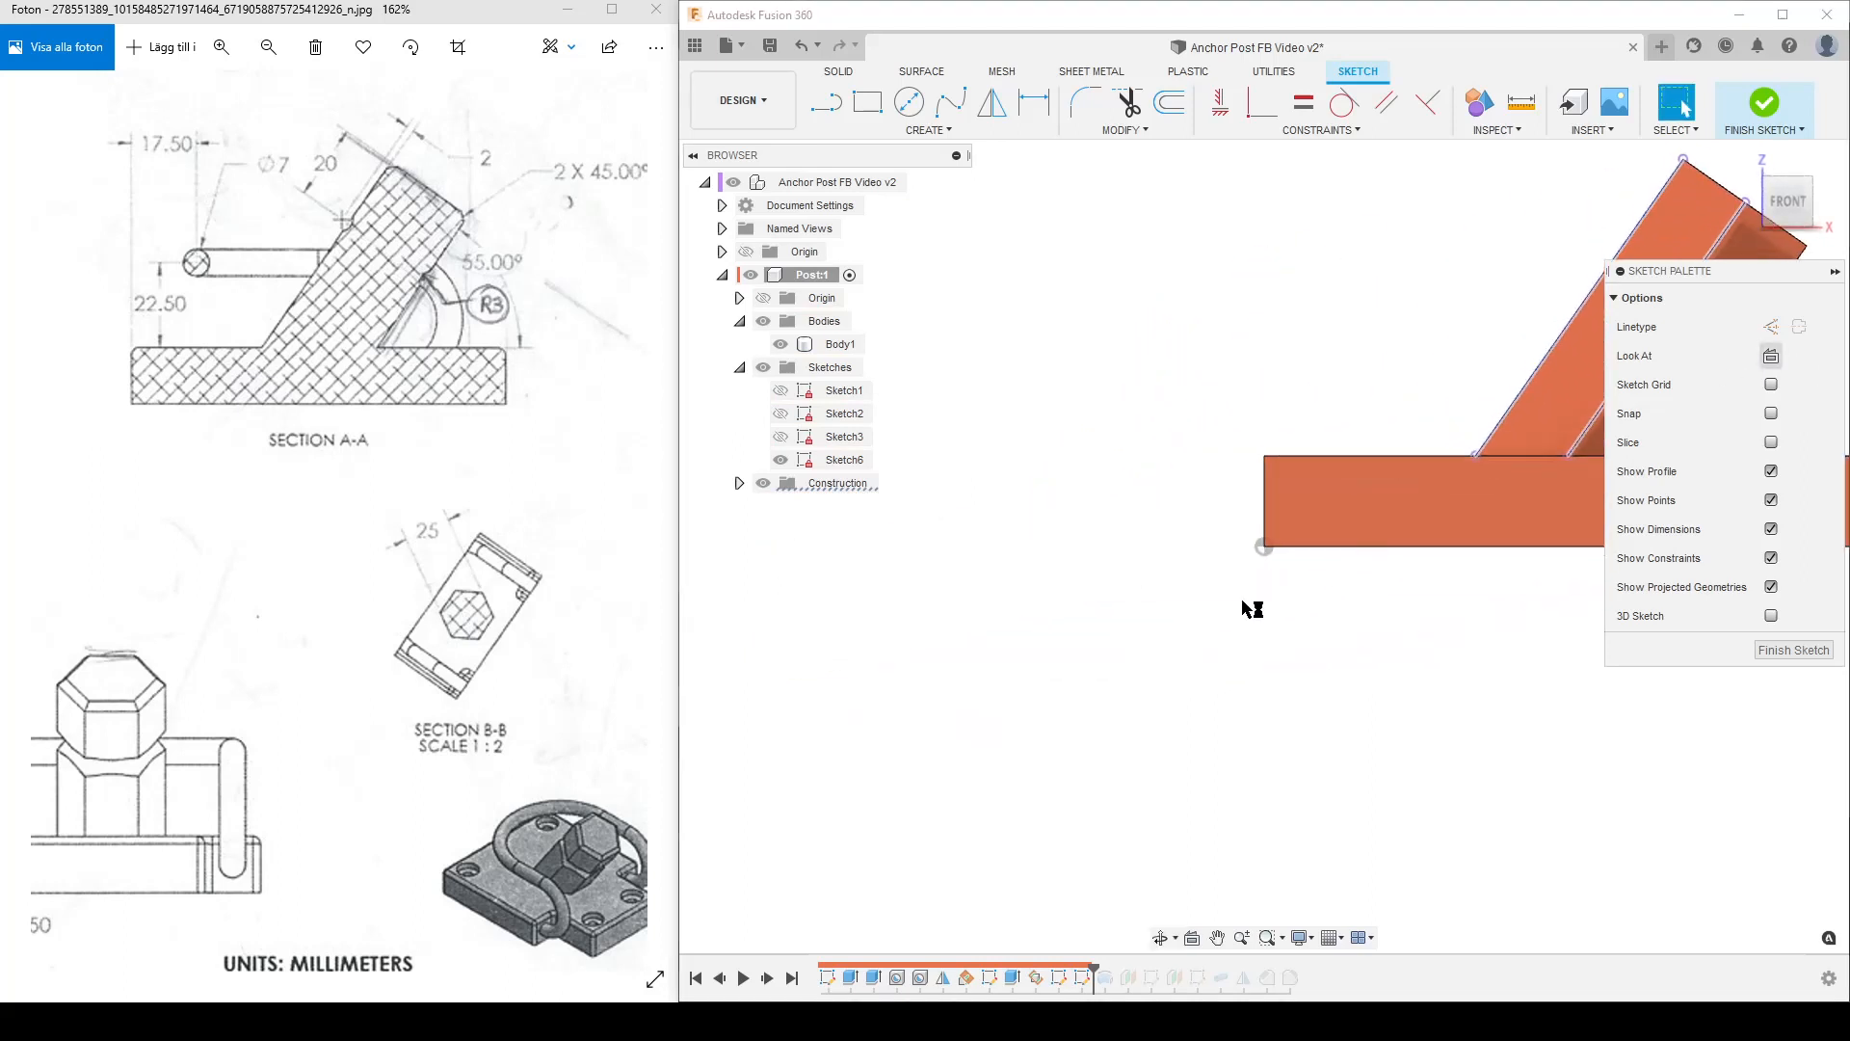
pyautogui.scroll(3, 1055, 634)
pyautogui.scroll(-2, 1108, 694)
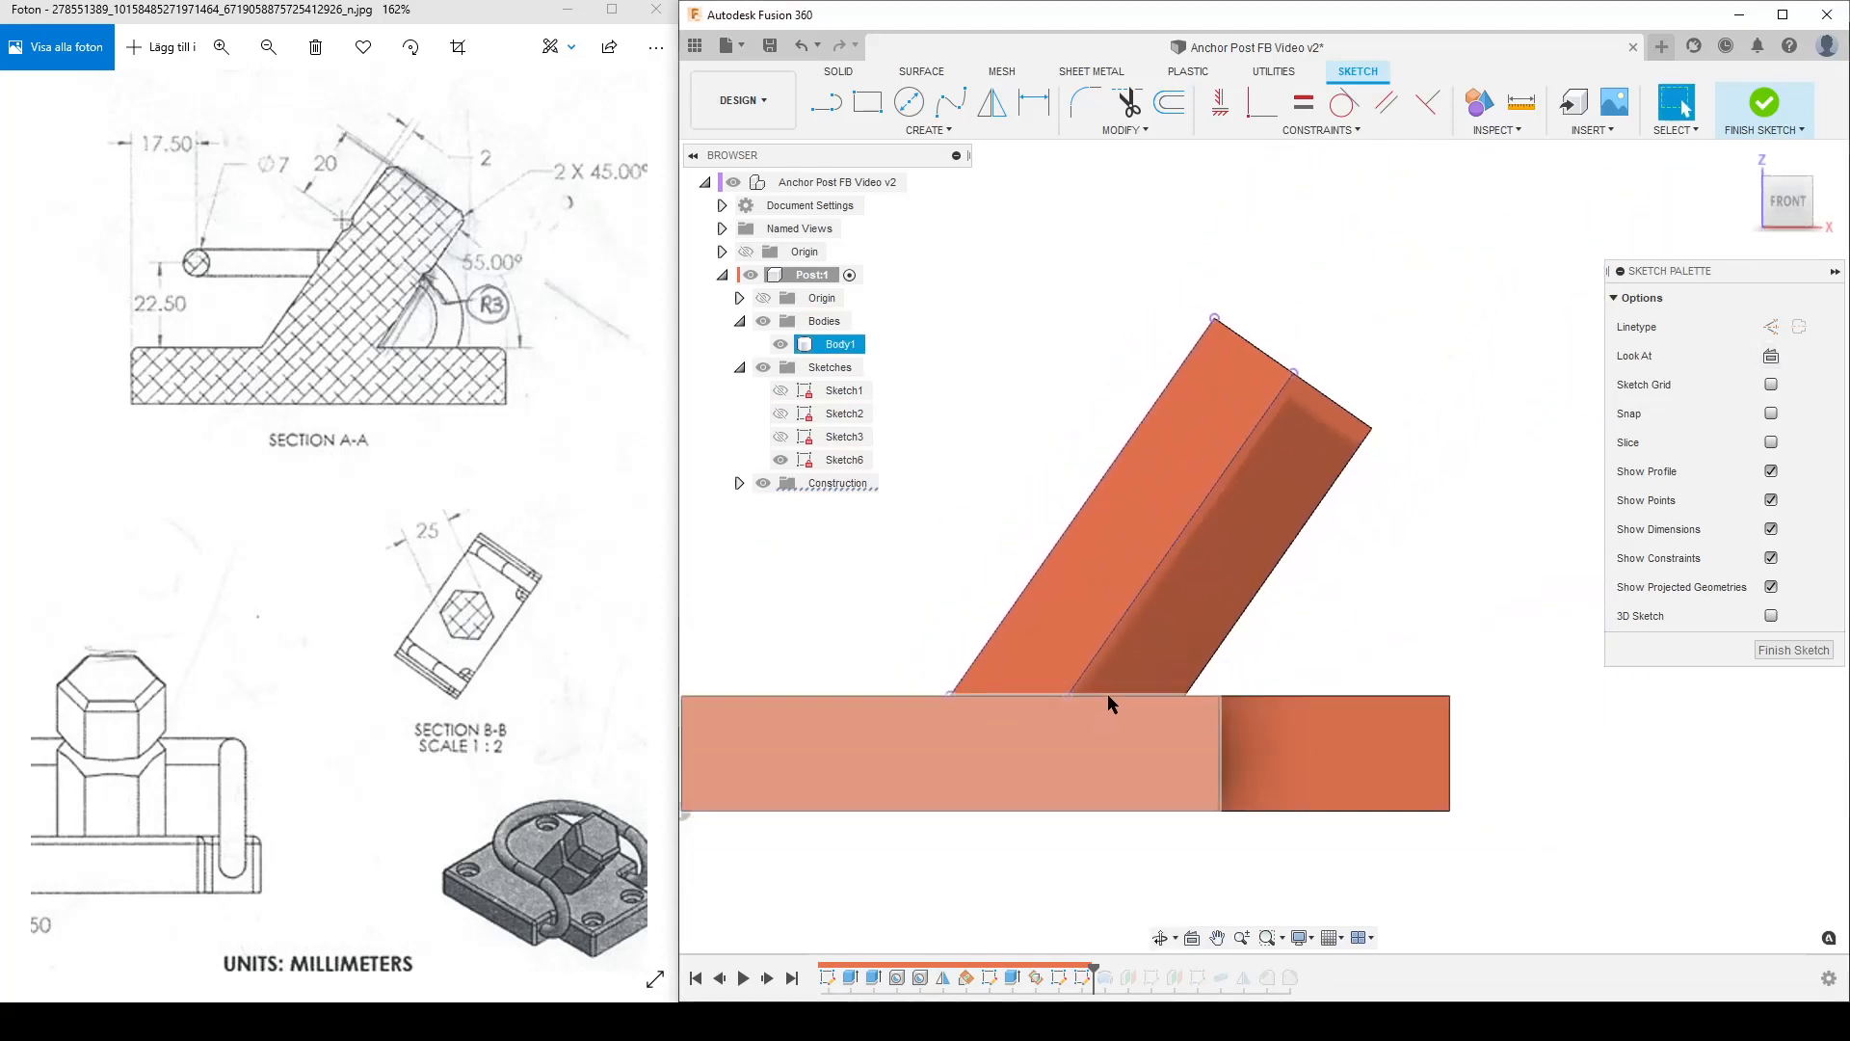
pyautogui.click(781, 345)
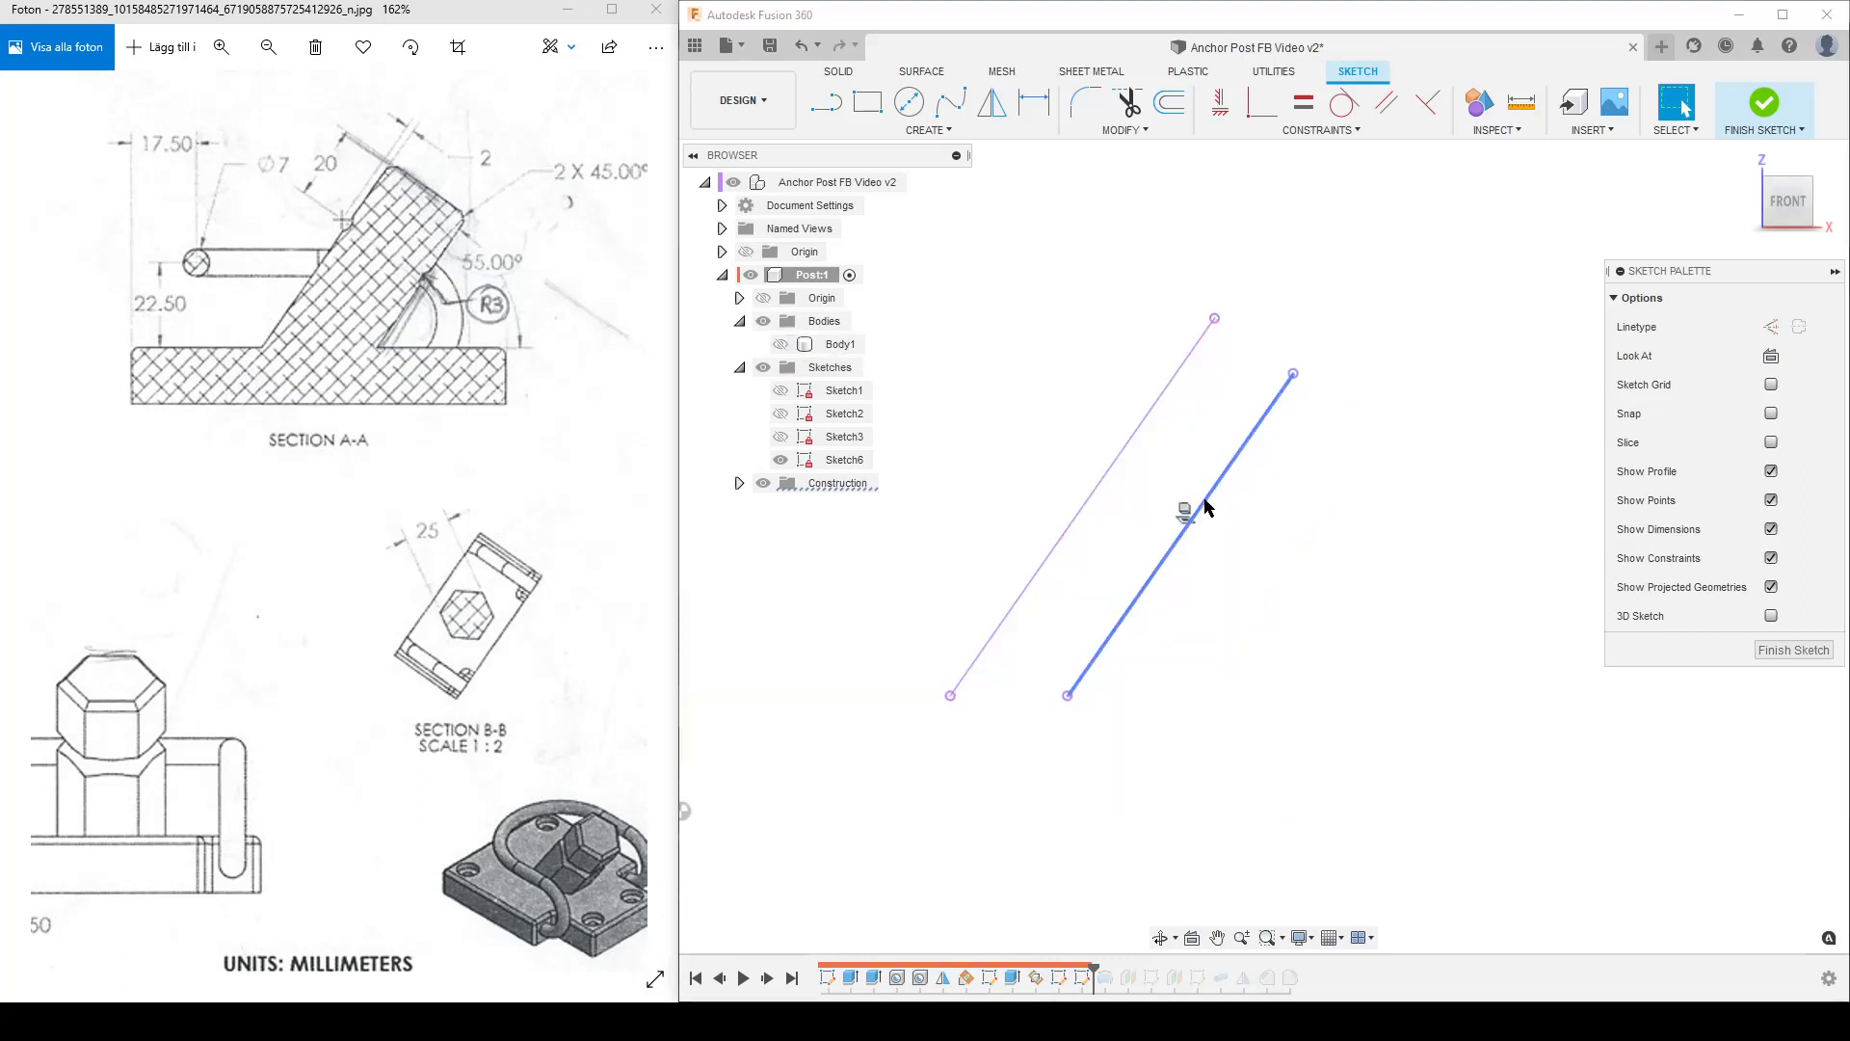
# Step: Convert the projected line of the post's outer edge to construction geometry
pyautogui.click(1125, 447)
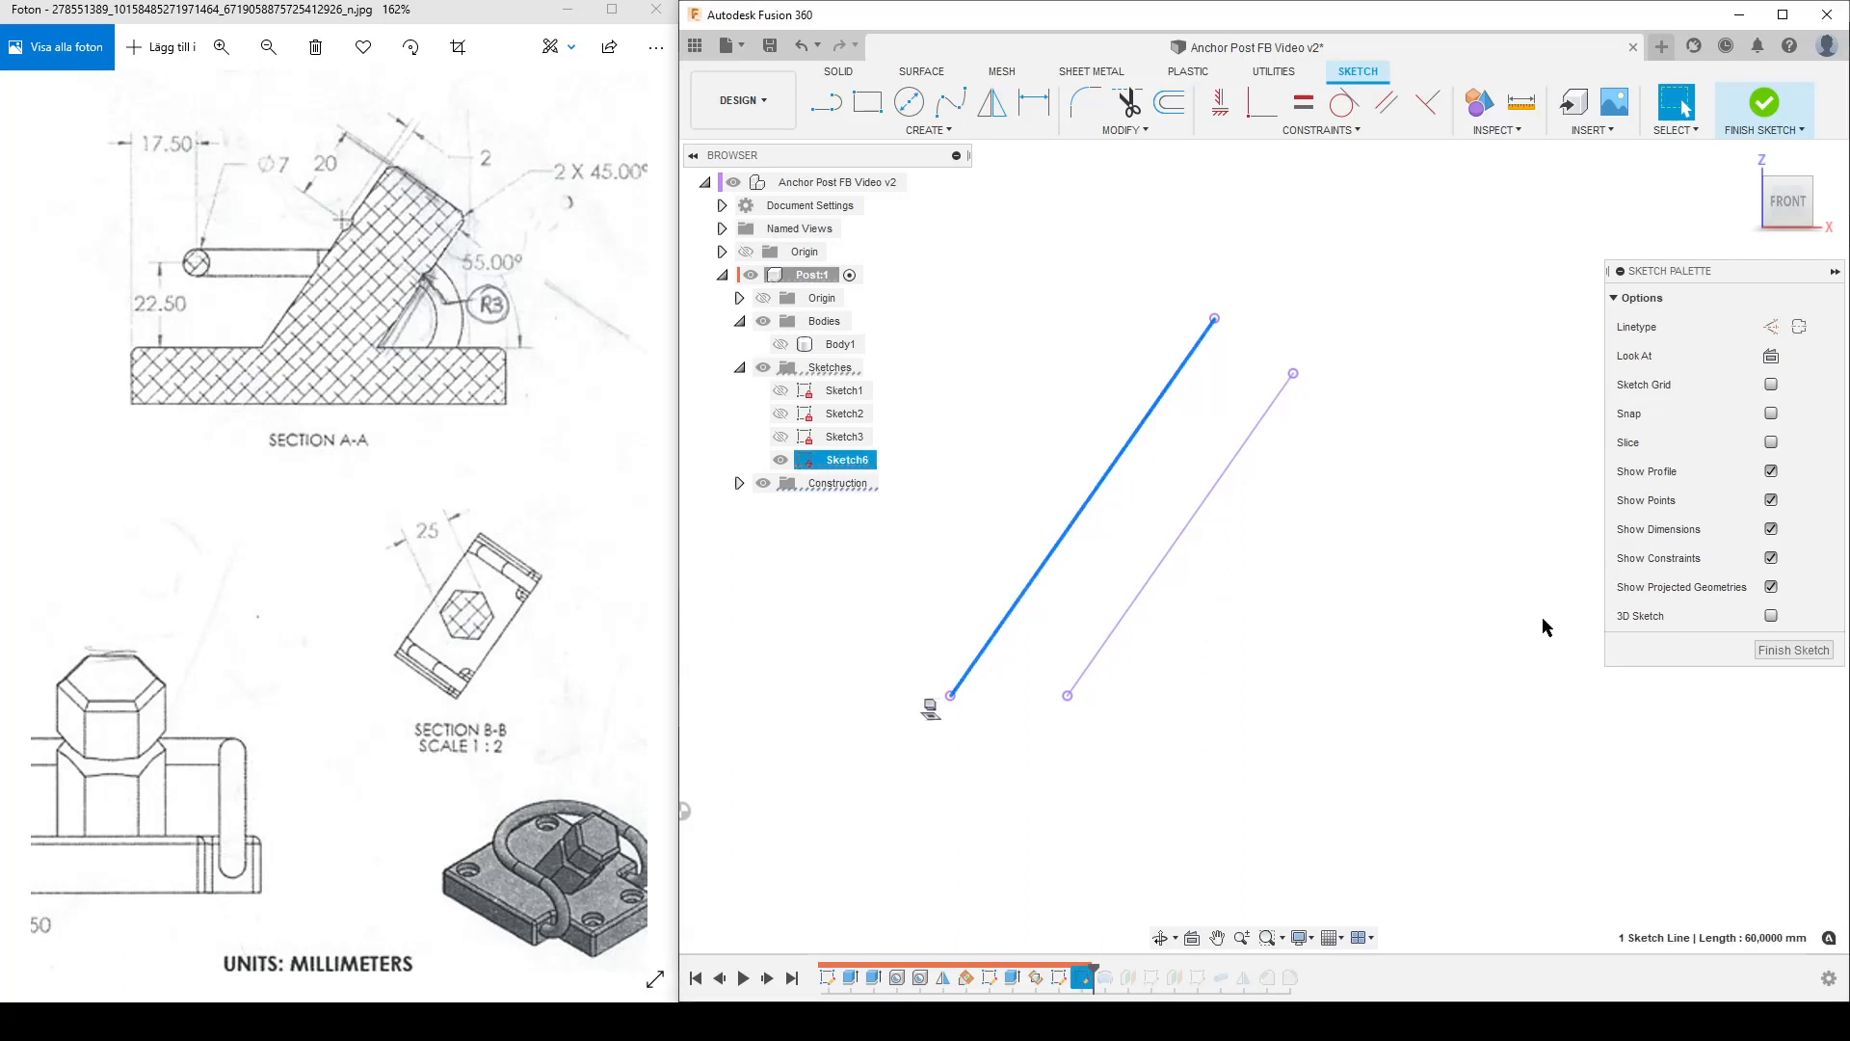
pyautogui.click(1780, 329)
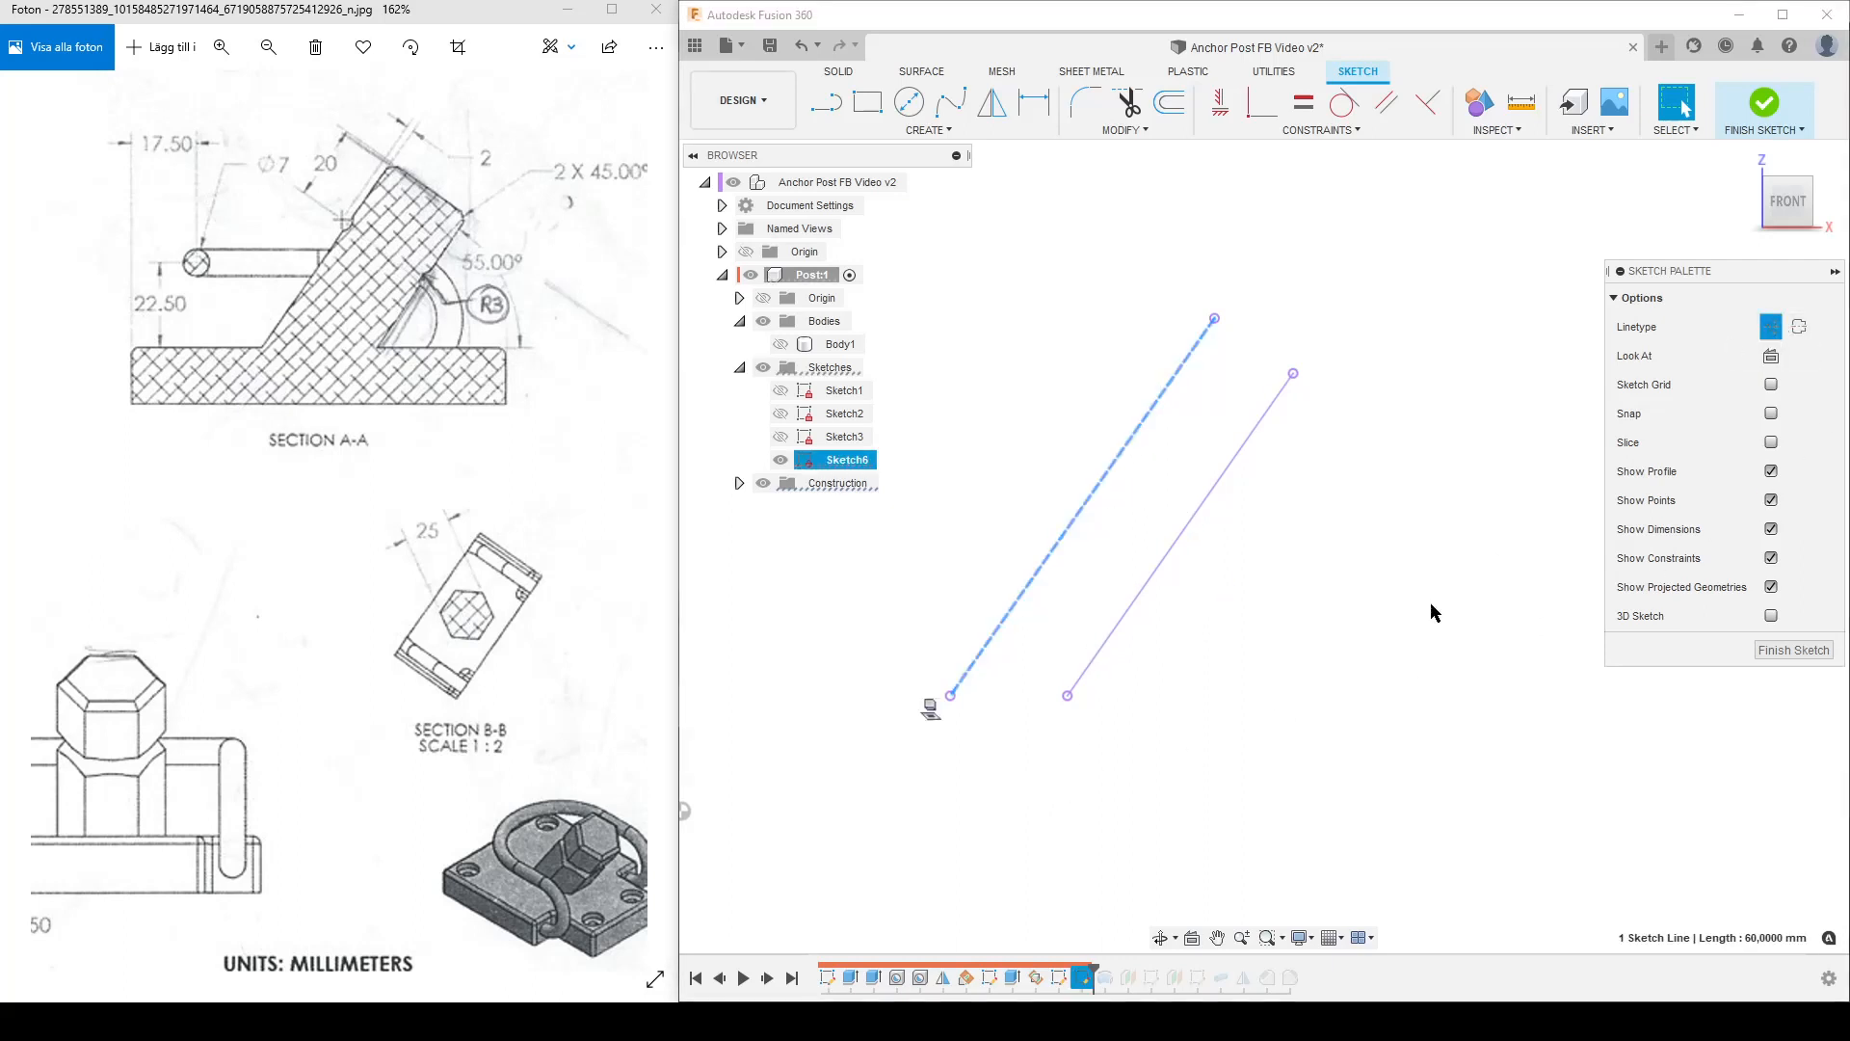
pyautogui.click(1264, 663)
# Step: Sketch a center-diameter circle about 10.6 mm in diameter outside the post, near the upper half of the outer edge line
pyautogui.press('c')
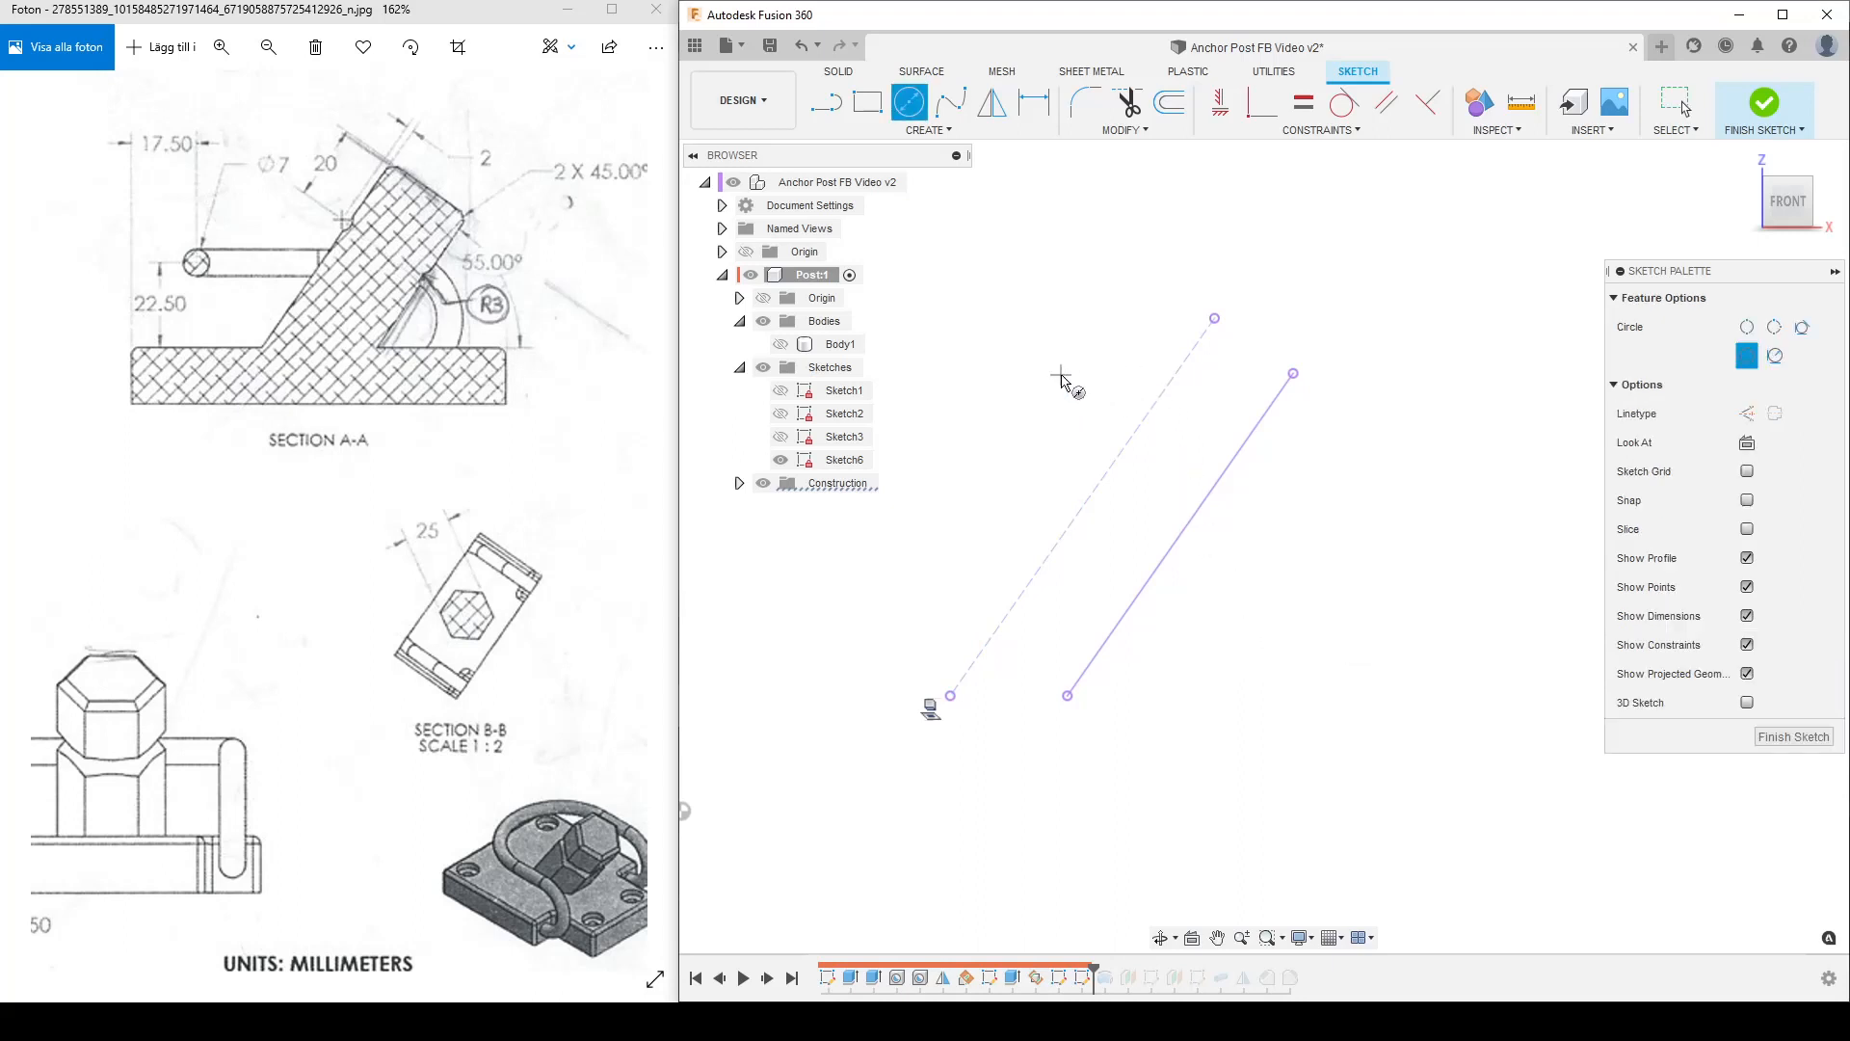
pyautogui.click(1062, 375)
pyautogui.click(1101, 378)
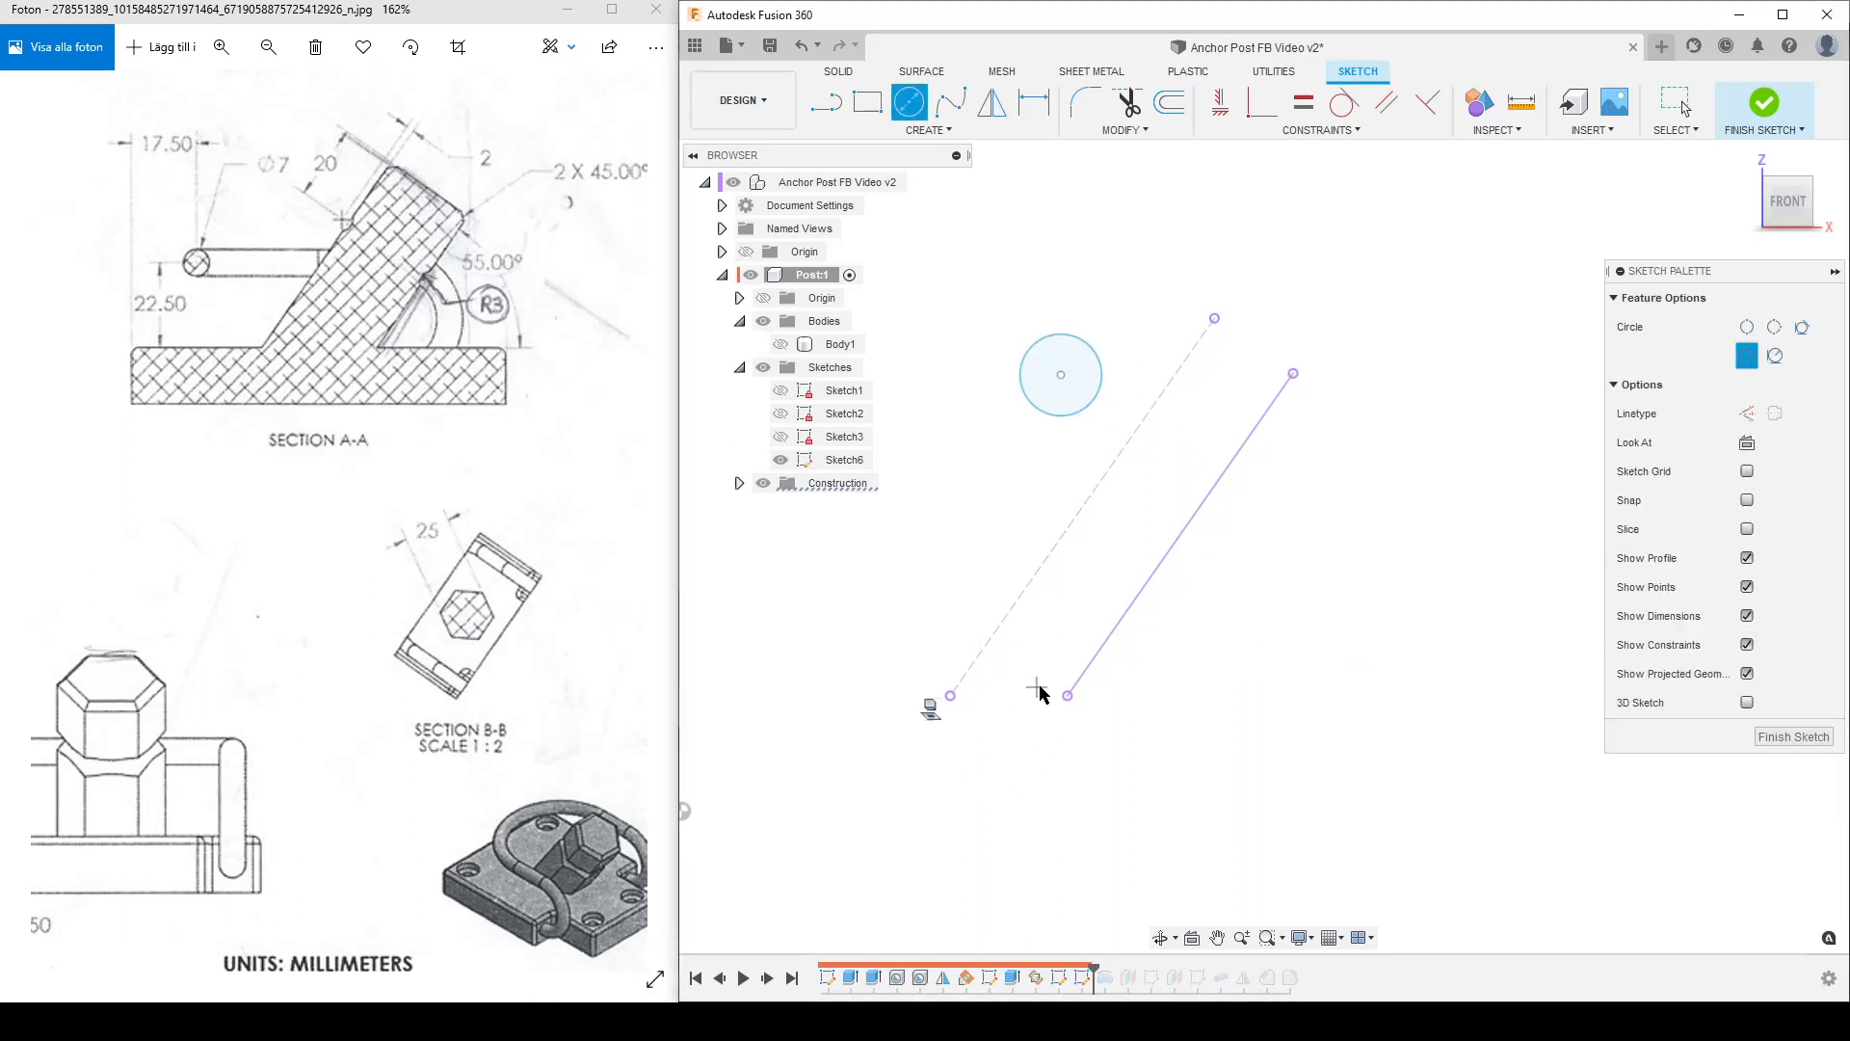
# Step: Dimension the circle by its radius at 3 mm and move it close to the outer edge construction line
pyautogui.press('d')
pyautogui.click(1080, 417)
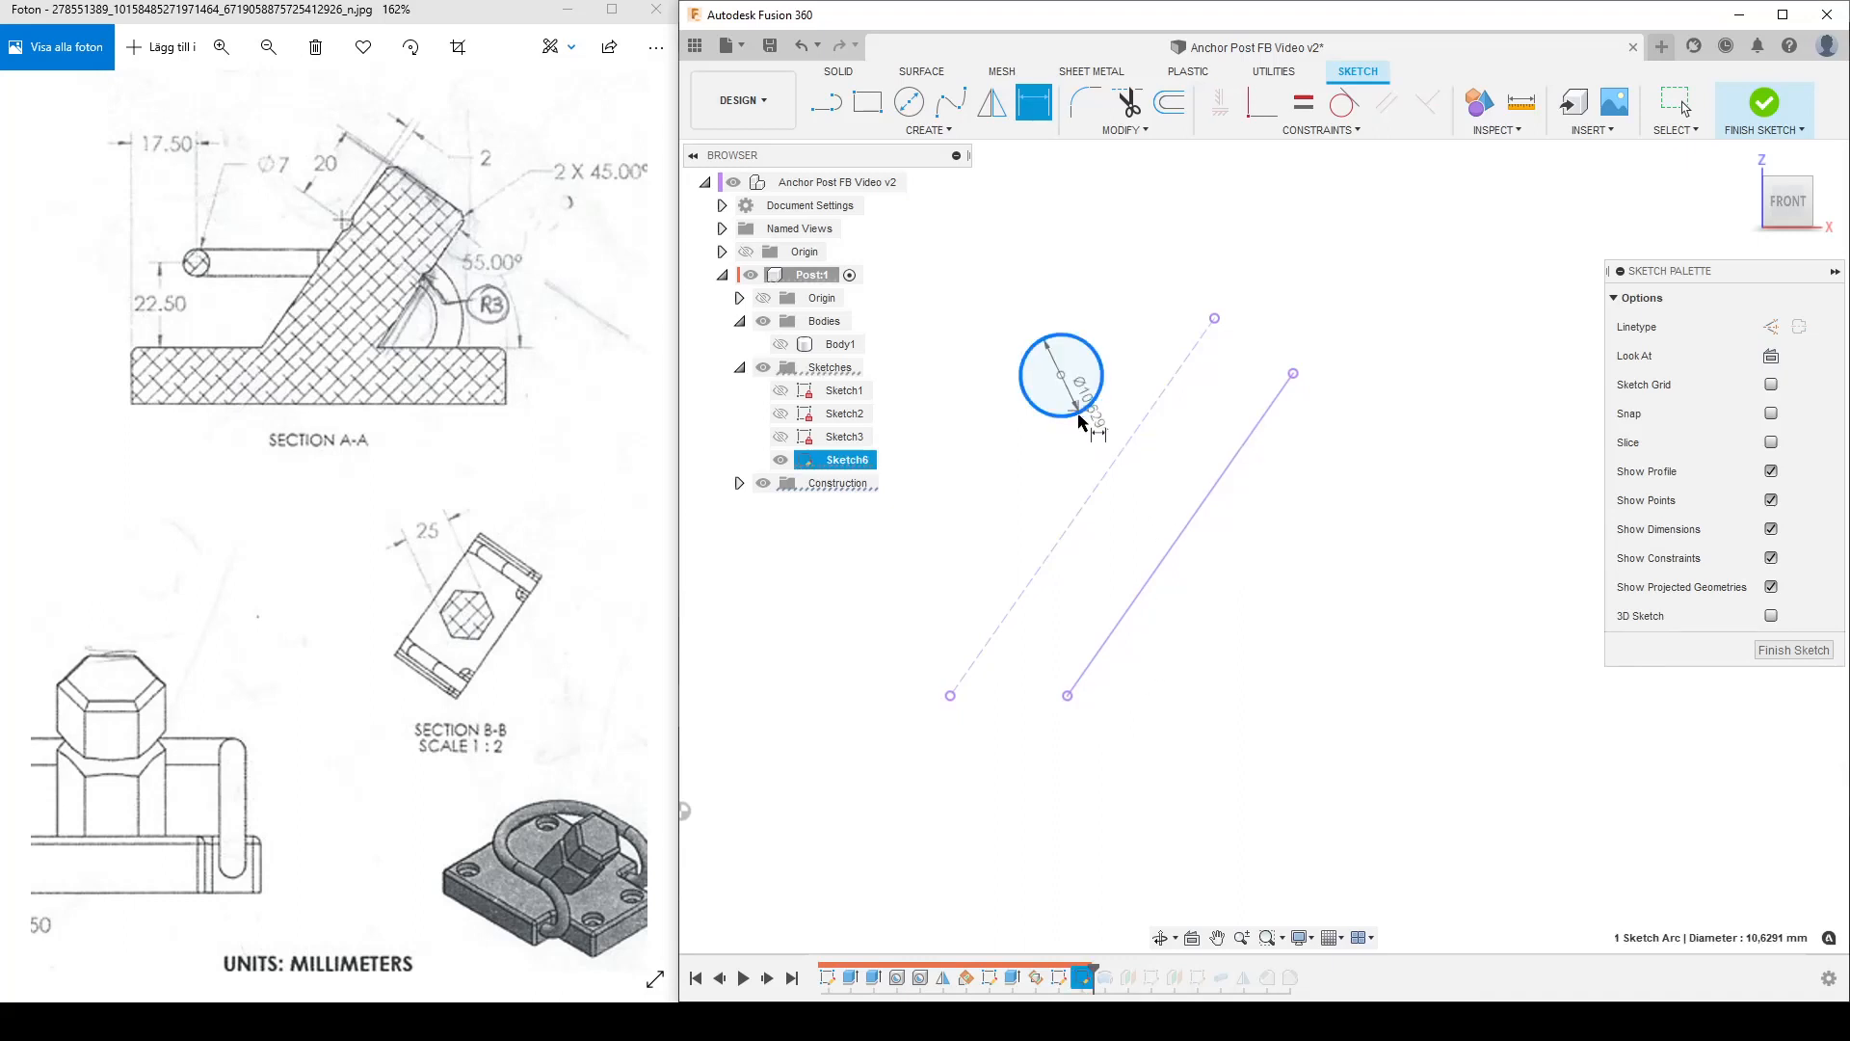
pyautogui.rightClick(1024, 279)
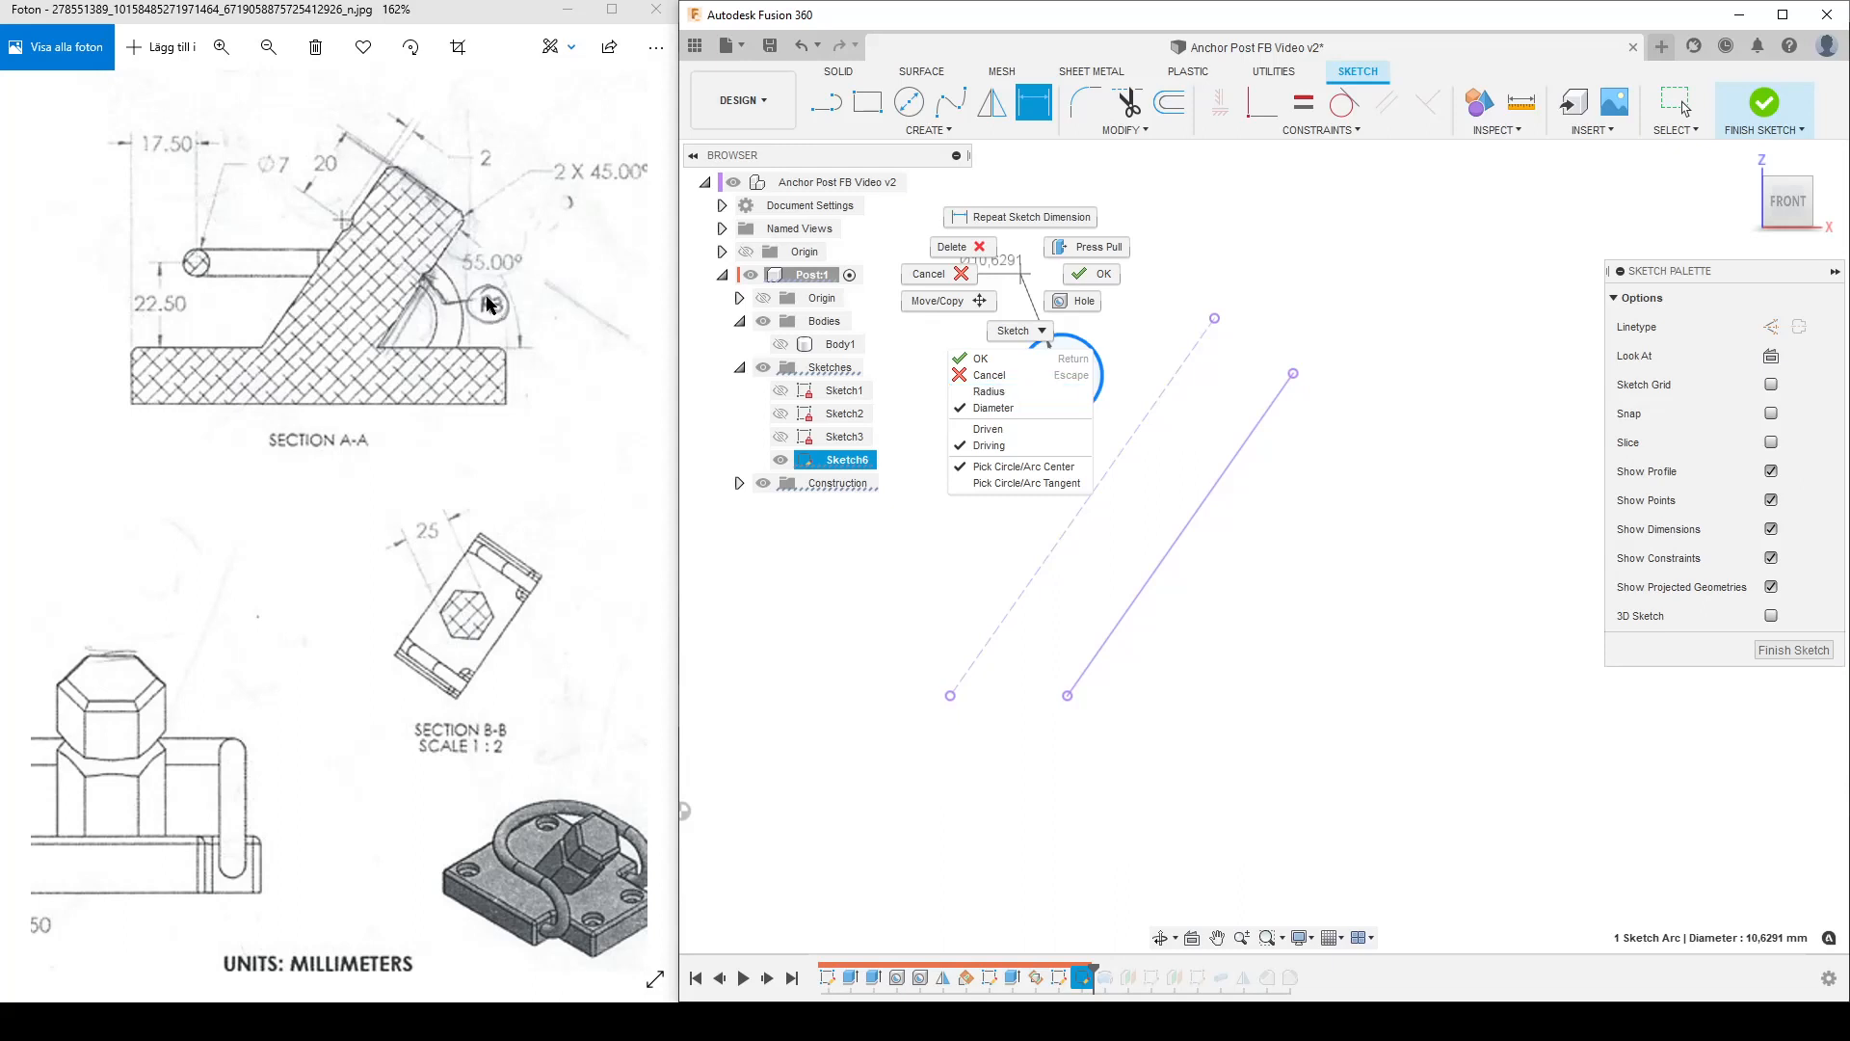
pyautogui.click(1003, 392)
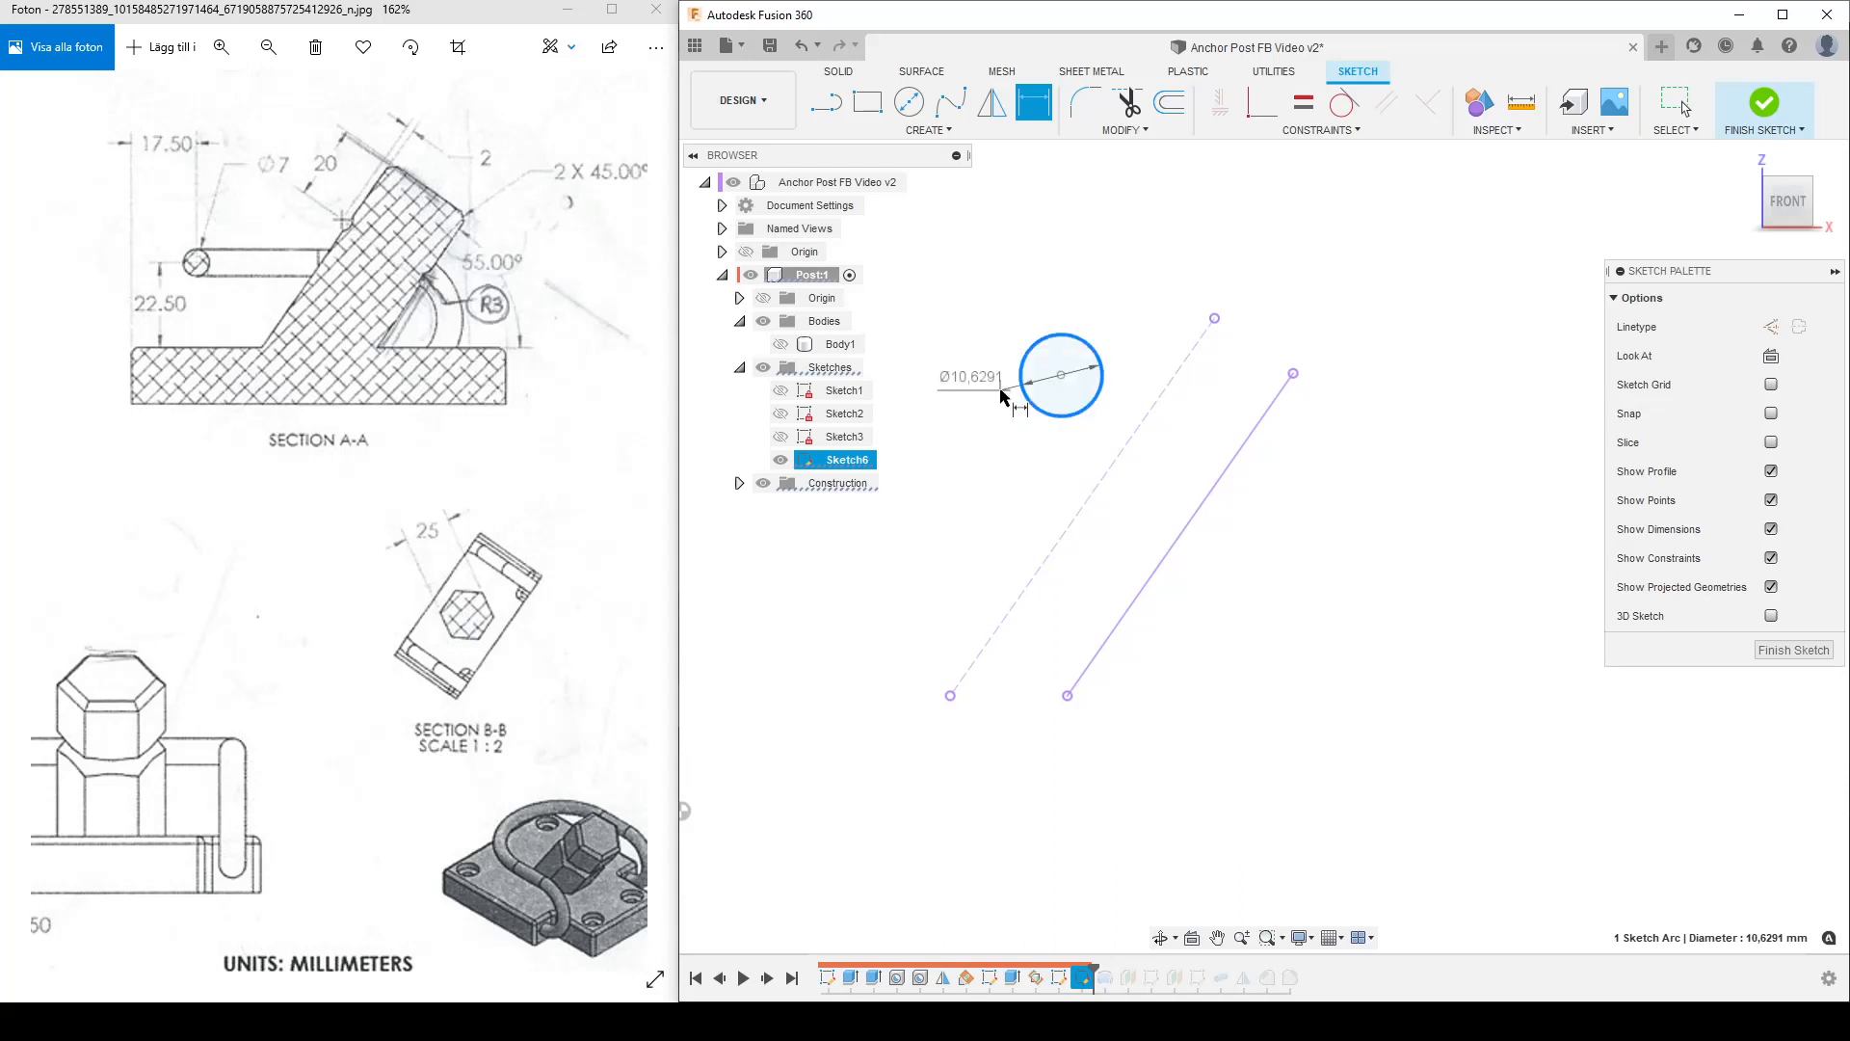
pyautogui.click(1065, 294)
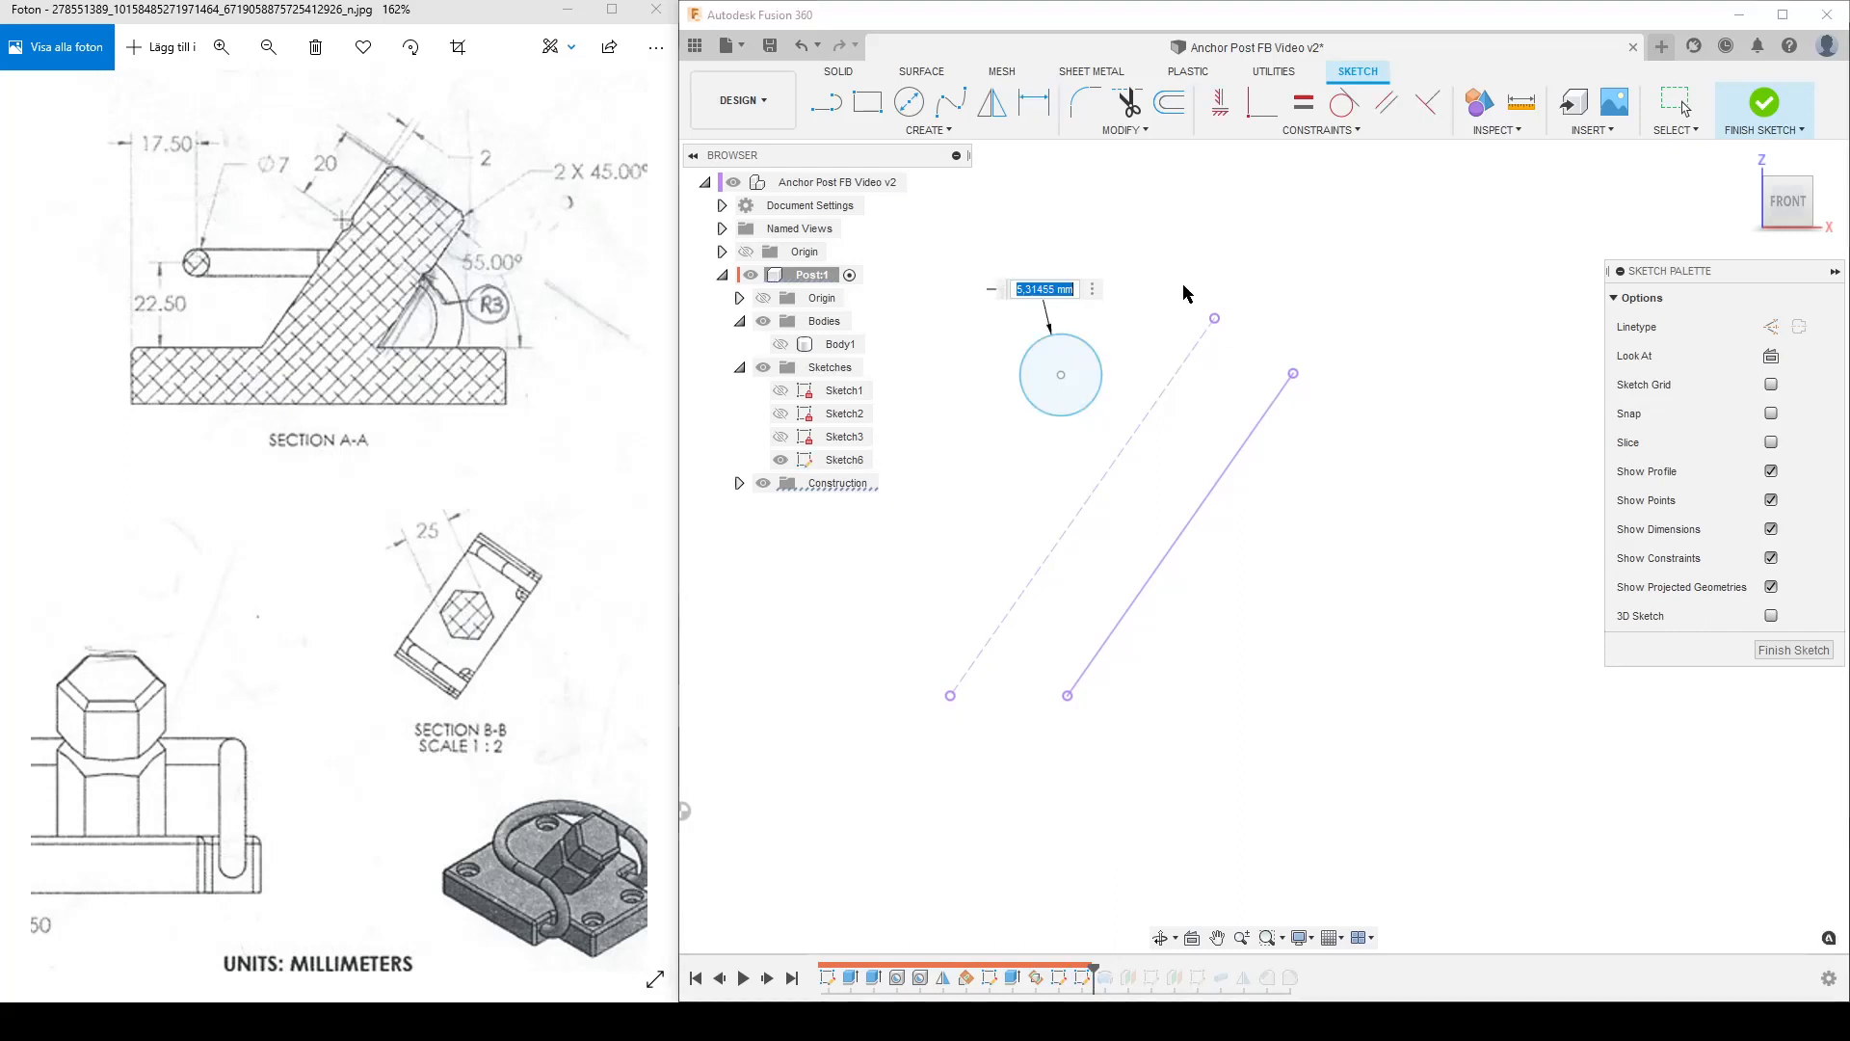
pyautogui.write('3')
pyautogui.press('Return')
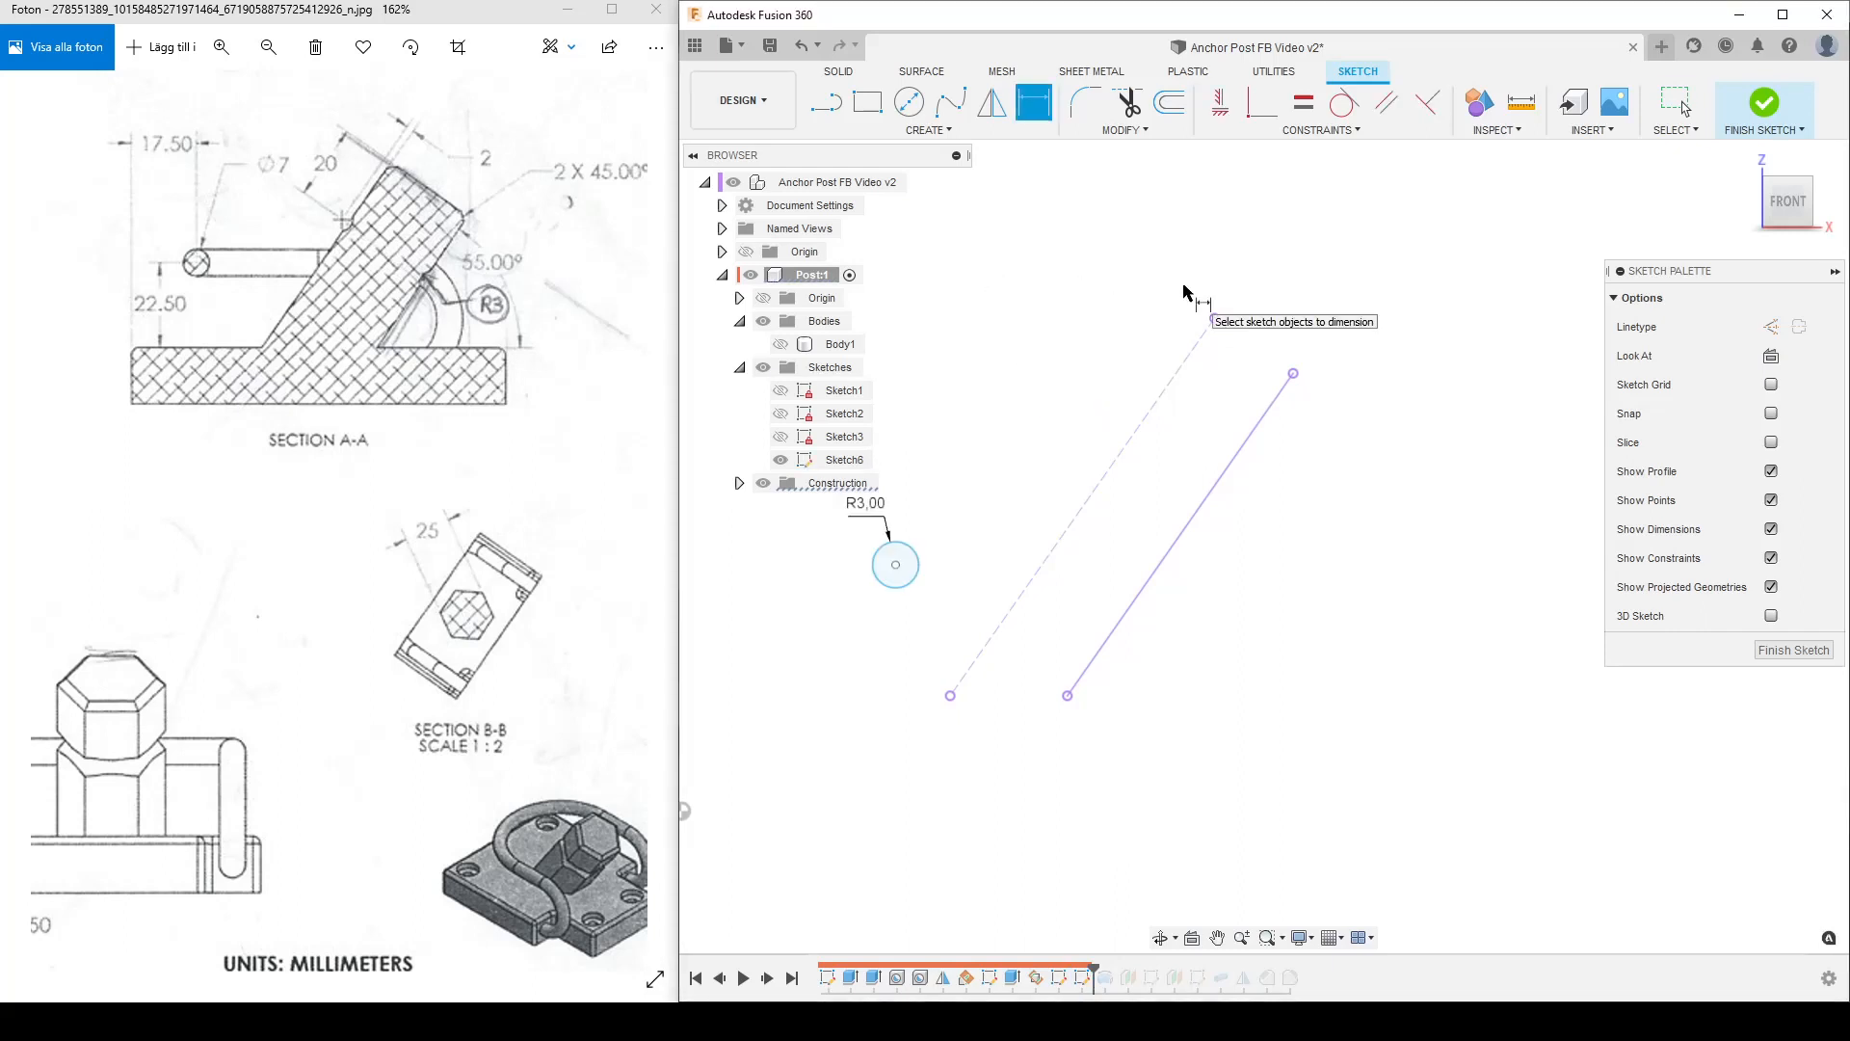
pyautogui.press('Escape')
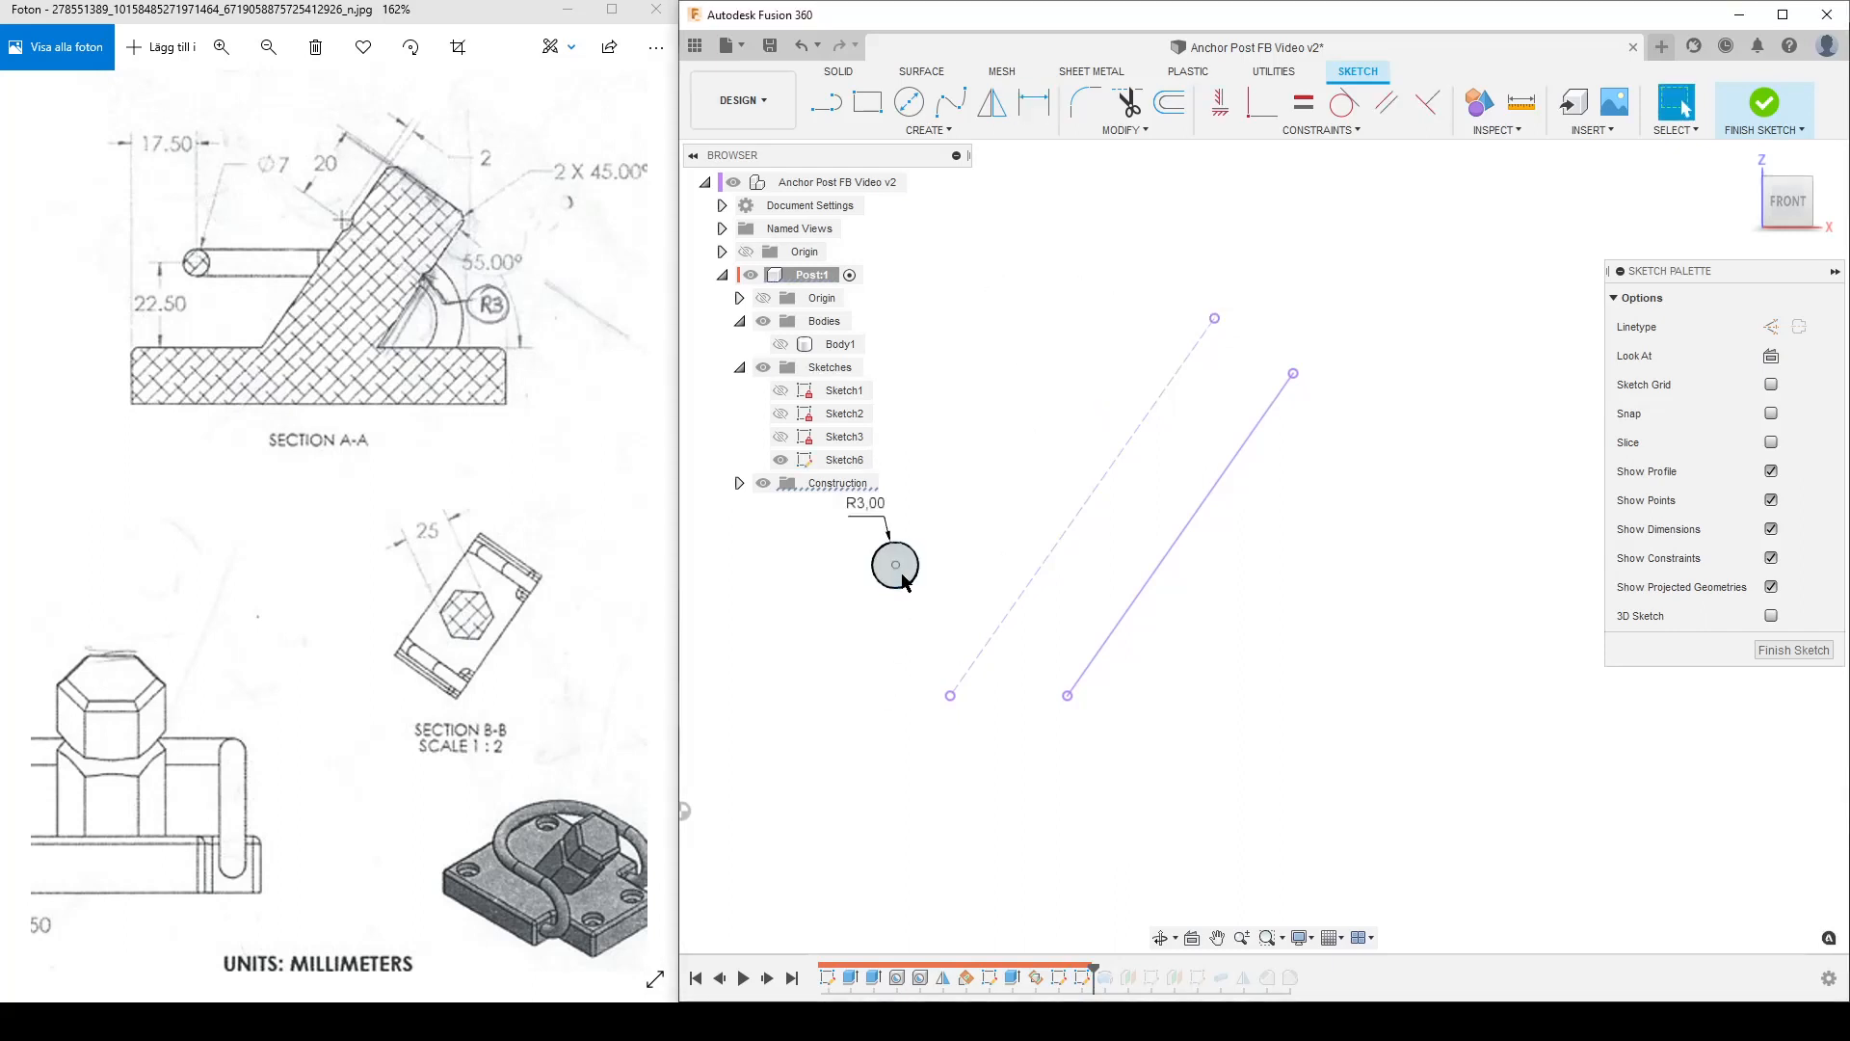
pyautogui.moveTo(896, 566); pyautogui.dragTo(1031, 461)
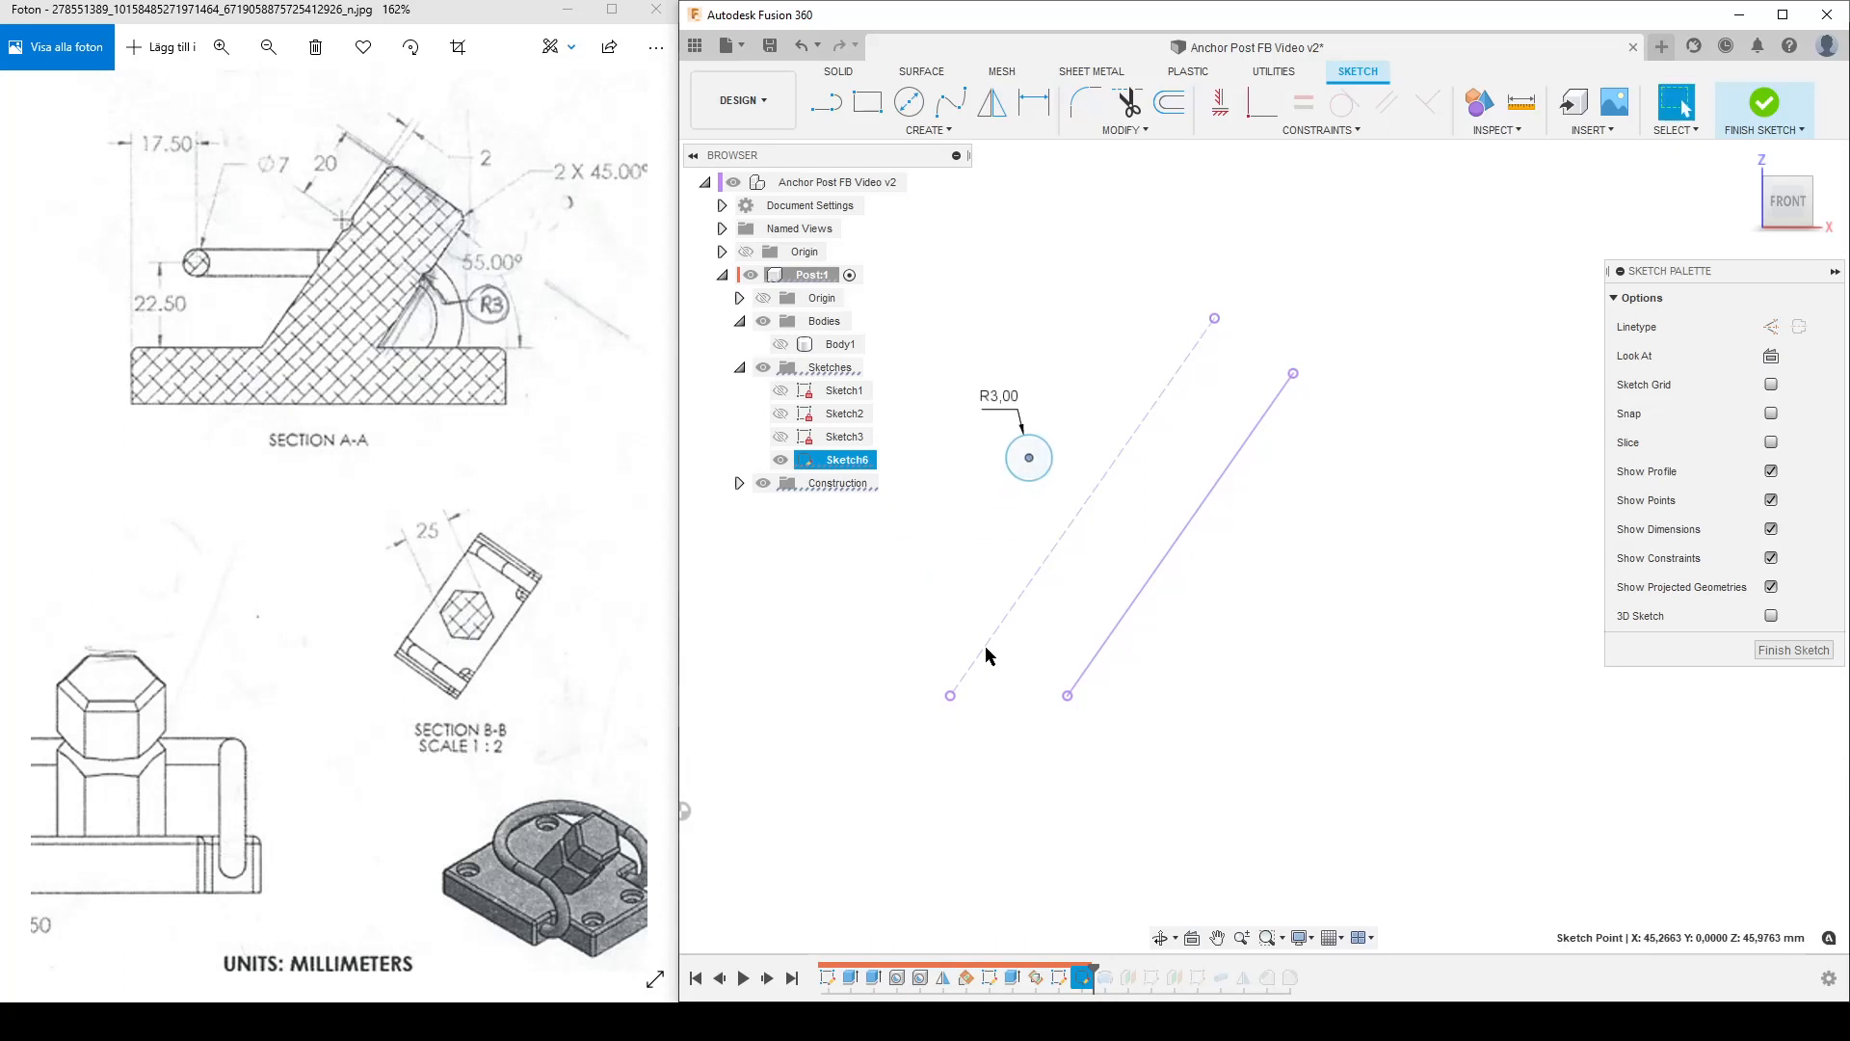
pyautogui.click(950, 519)
pyautogui.press('d')
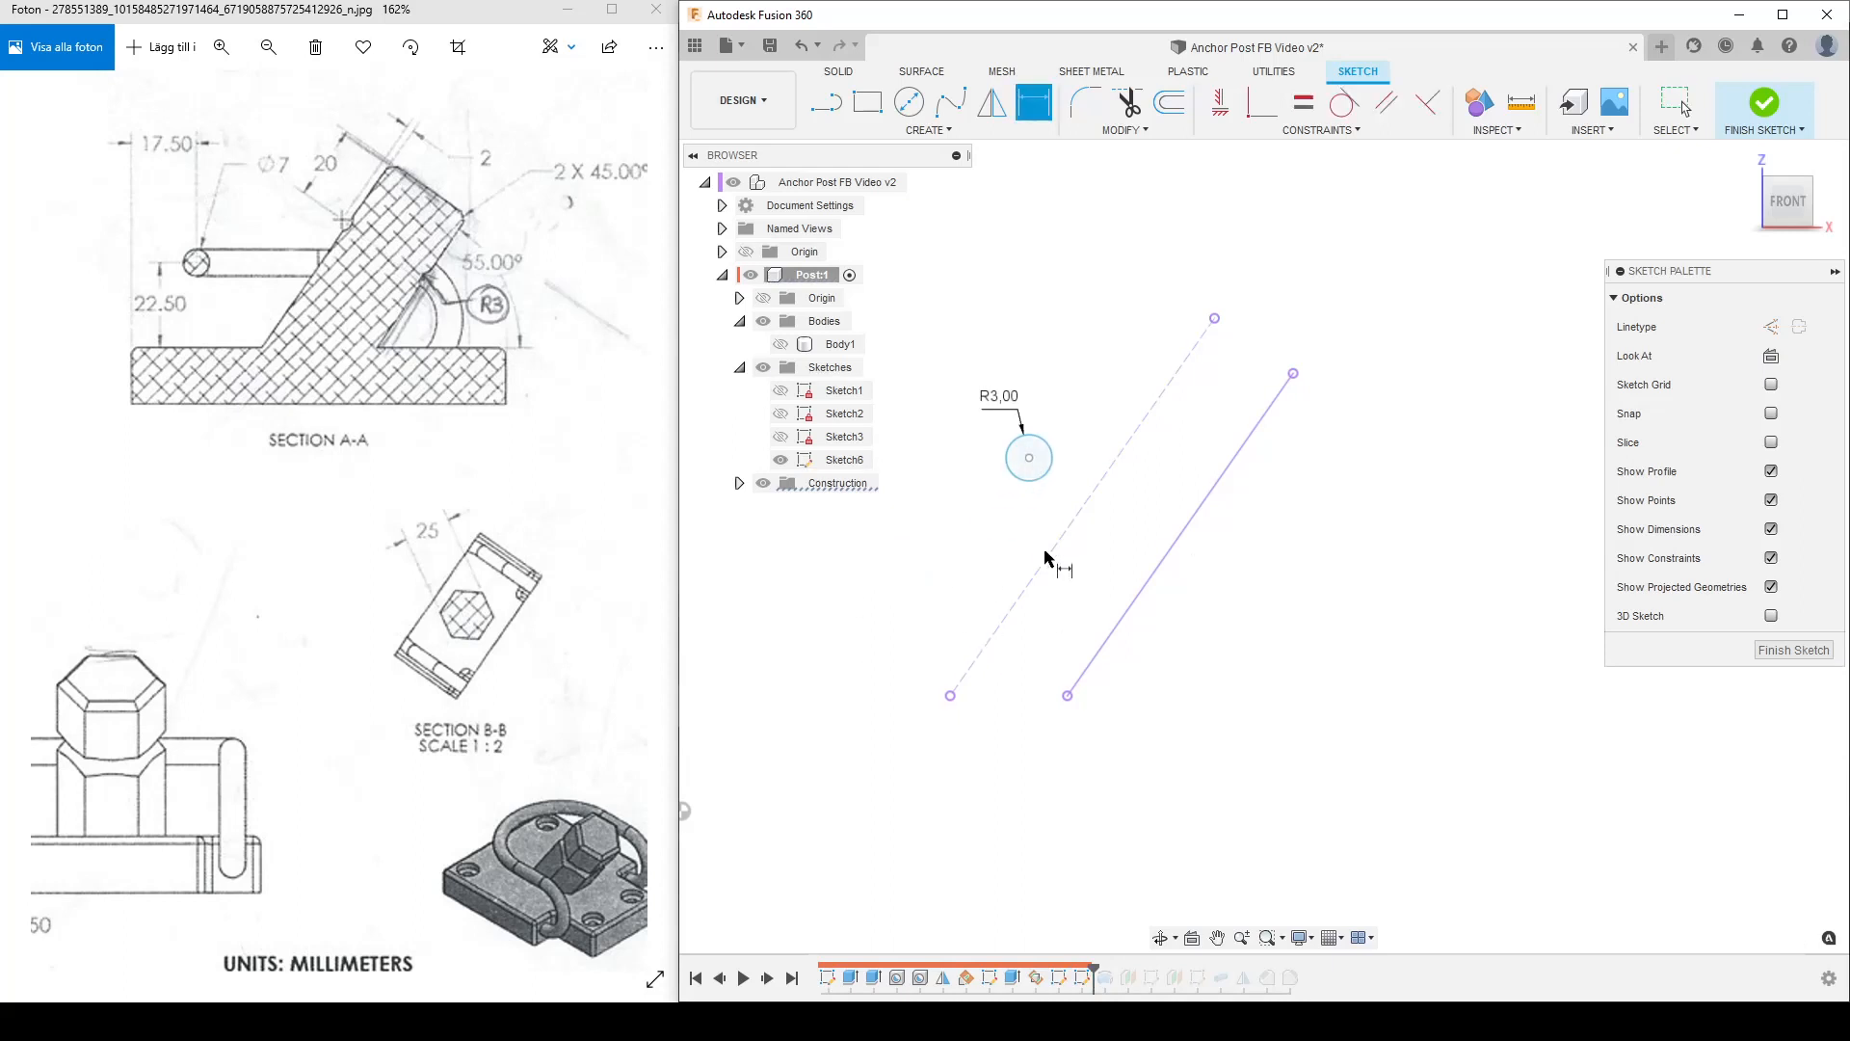
pyautogui.click(1030, 459)
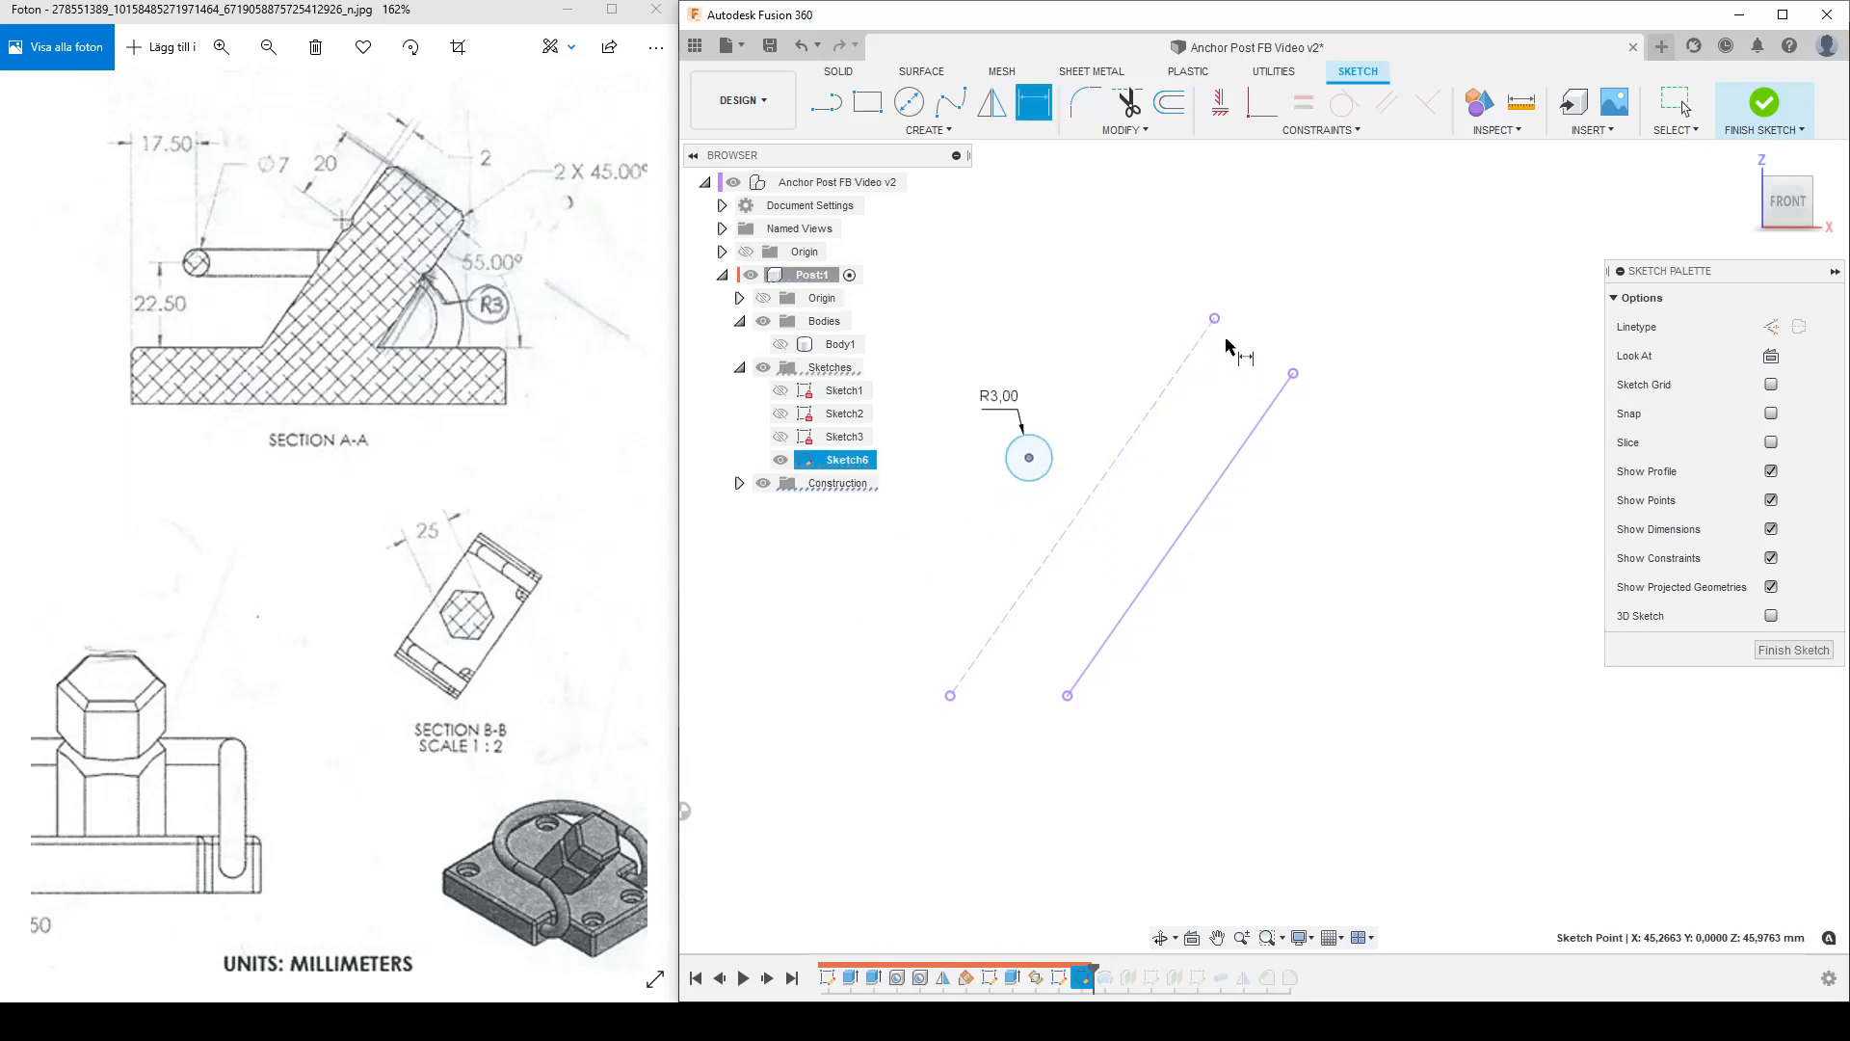
pyautogui.click(1215, 319)
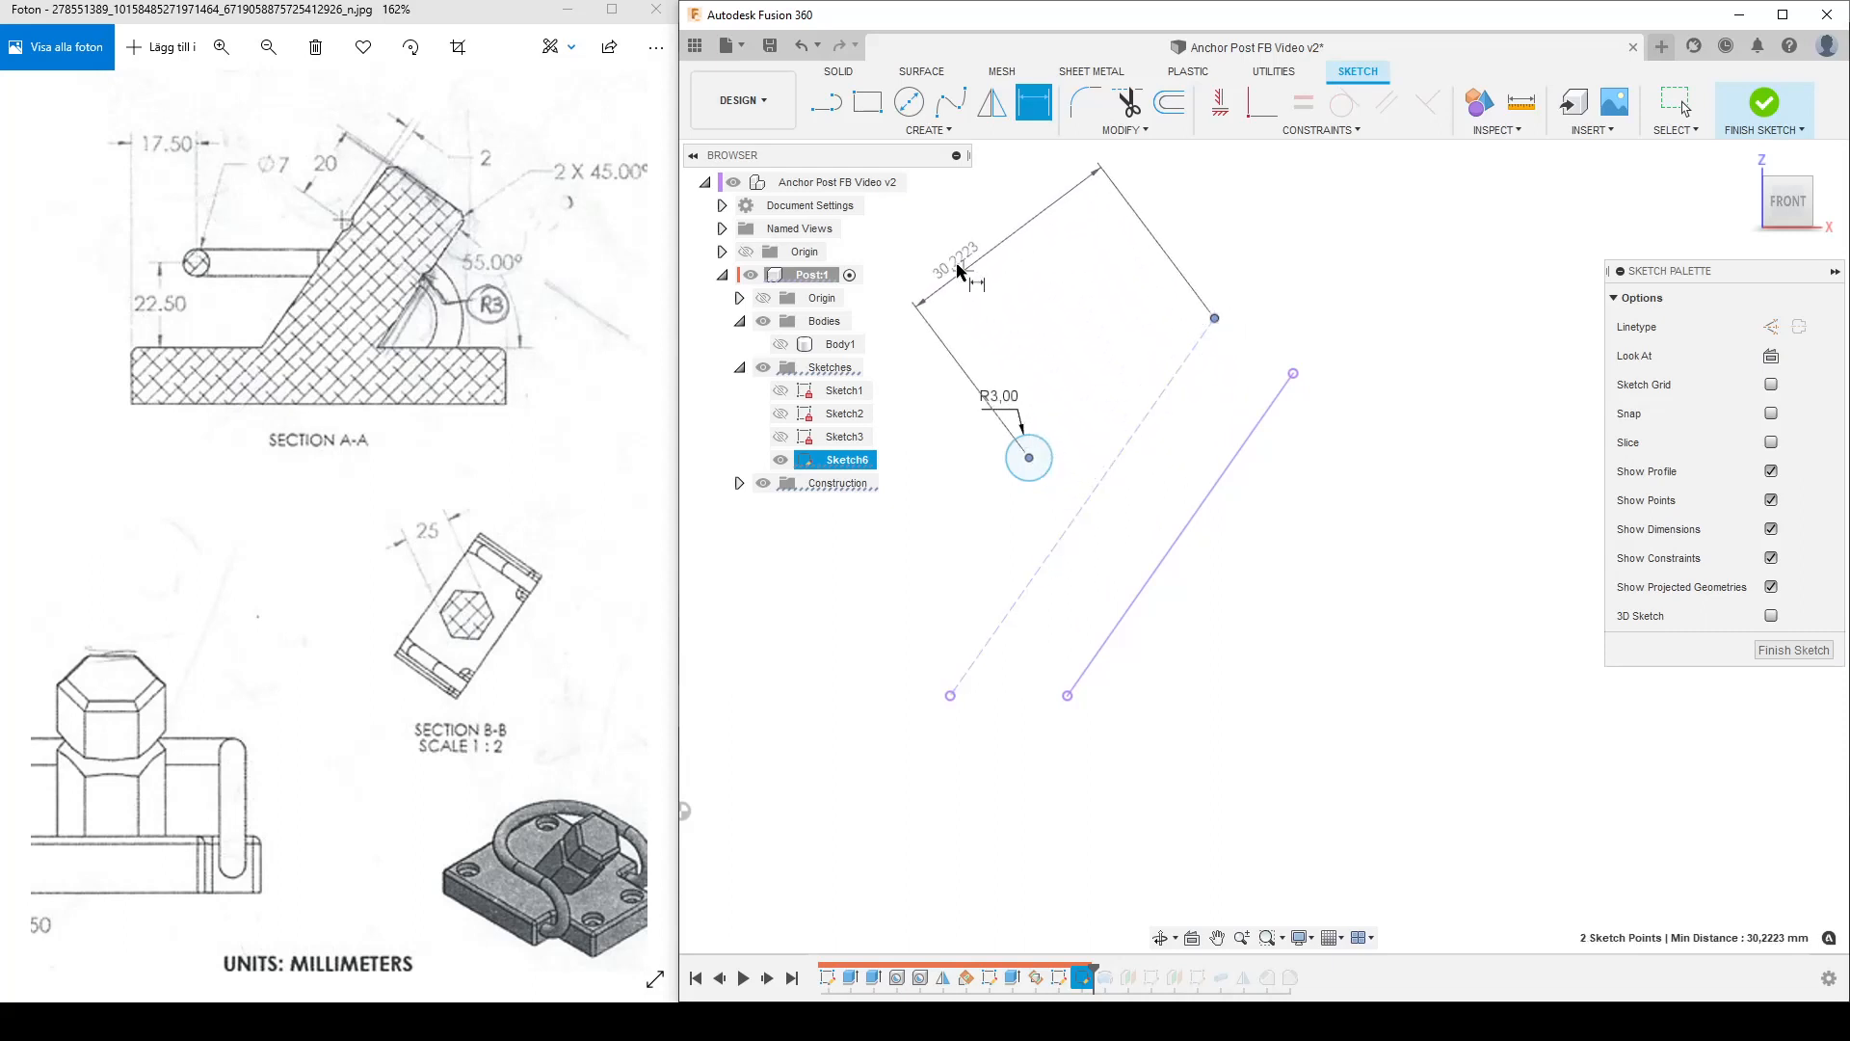
pyautogui.press('Escape')
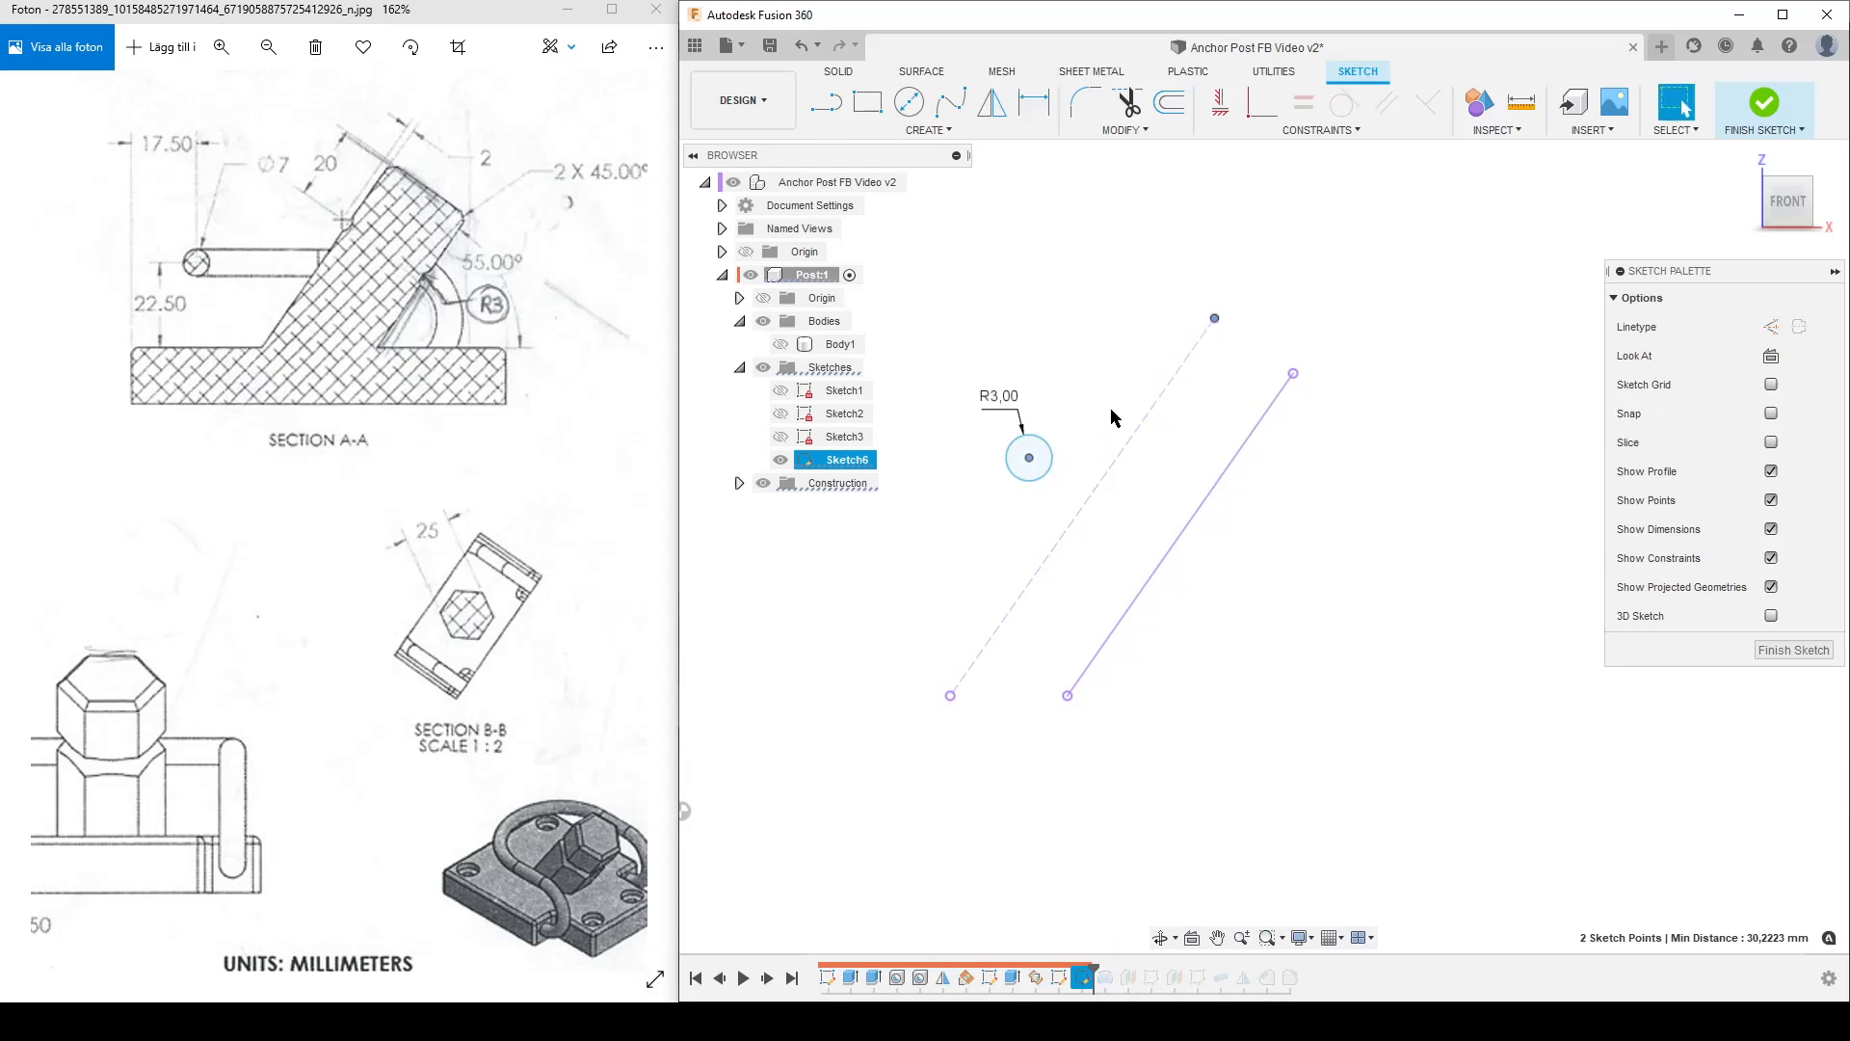
pyautogui.press('d')
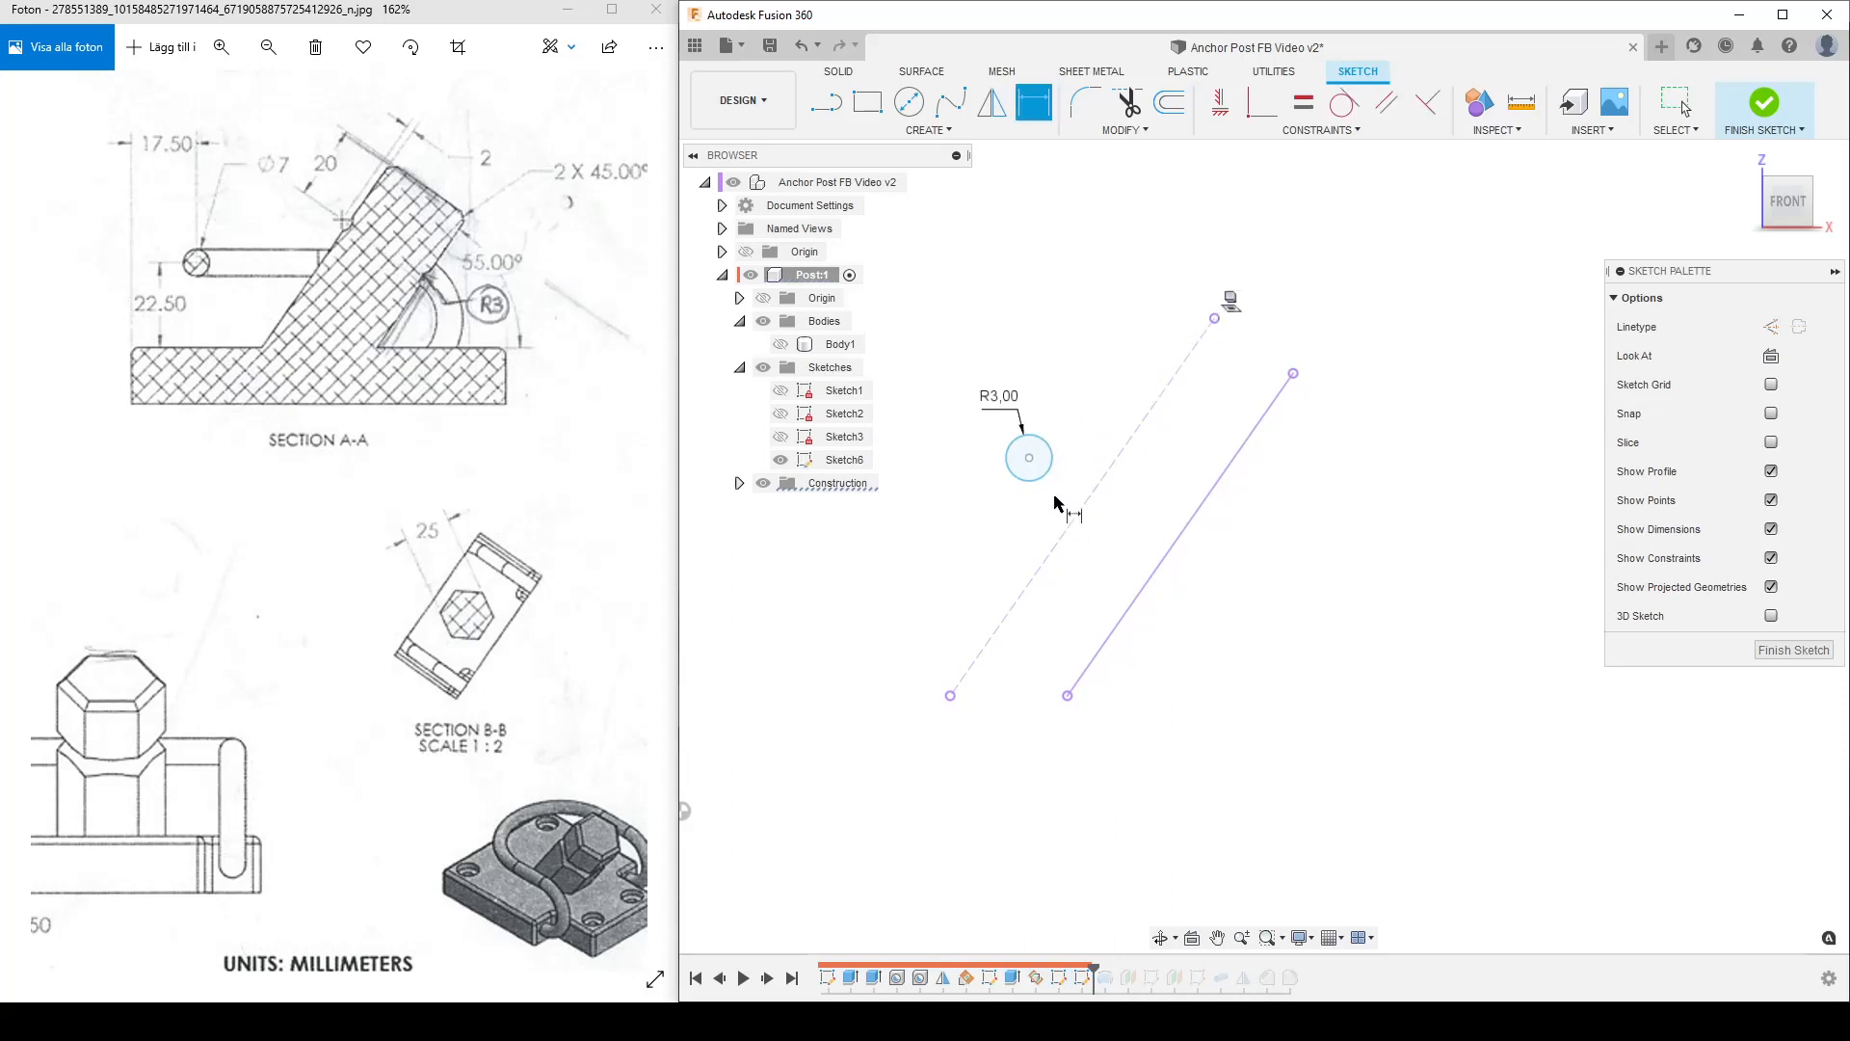
pyautogui.click(1216, 319)
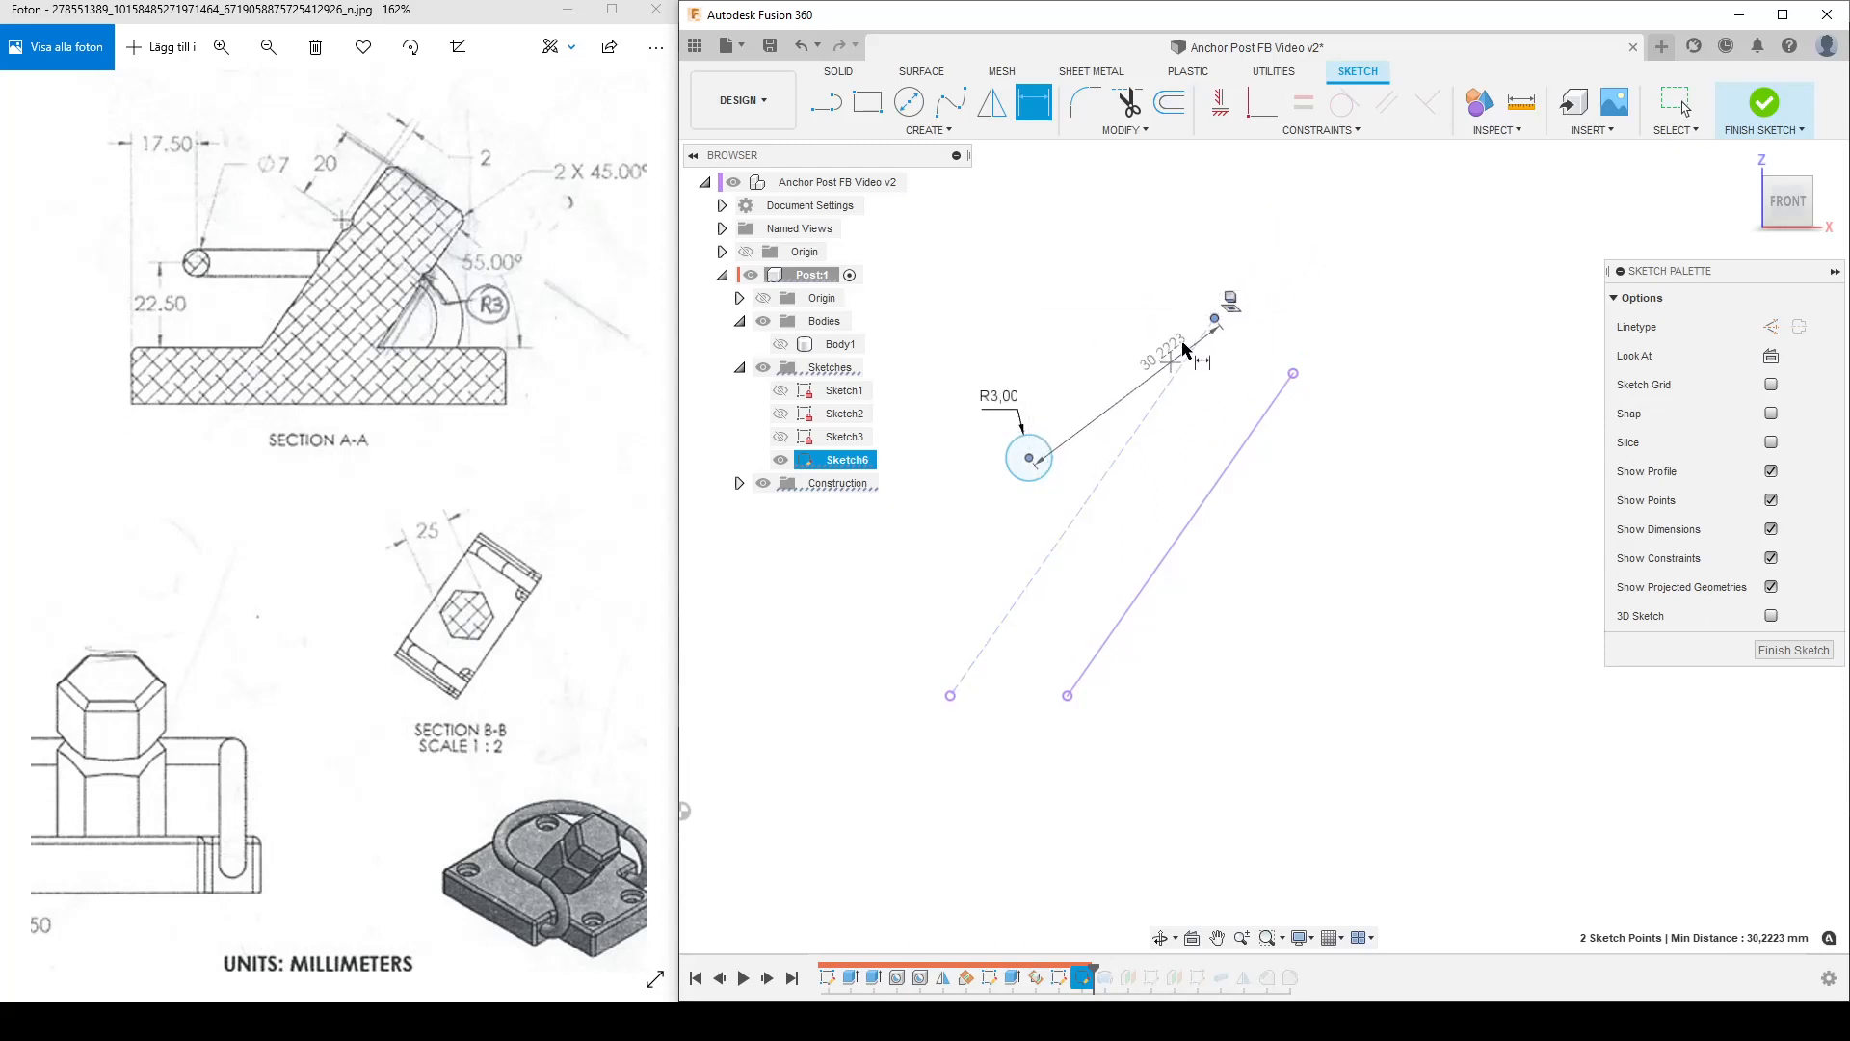
pyautogui.press('Escape')
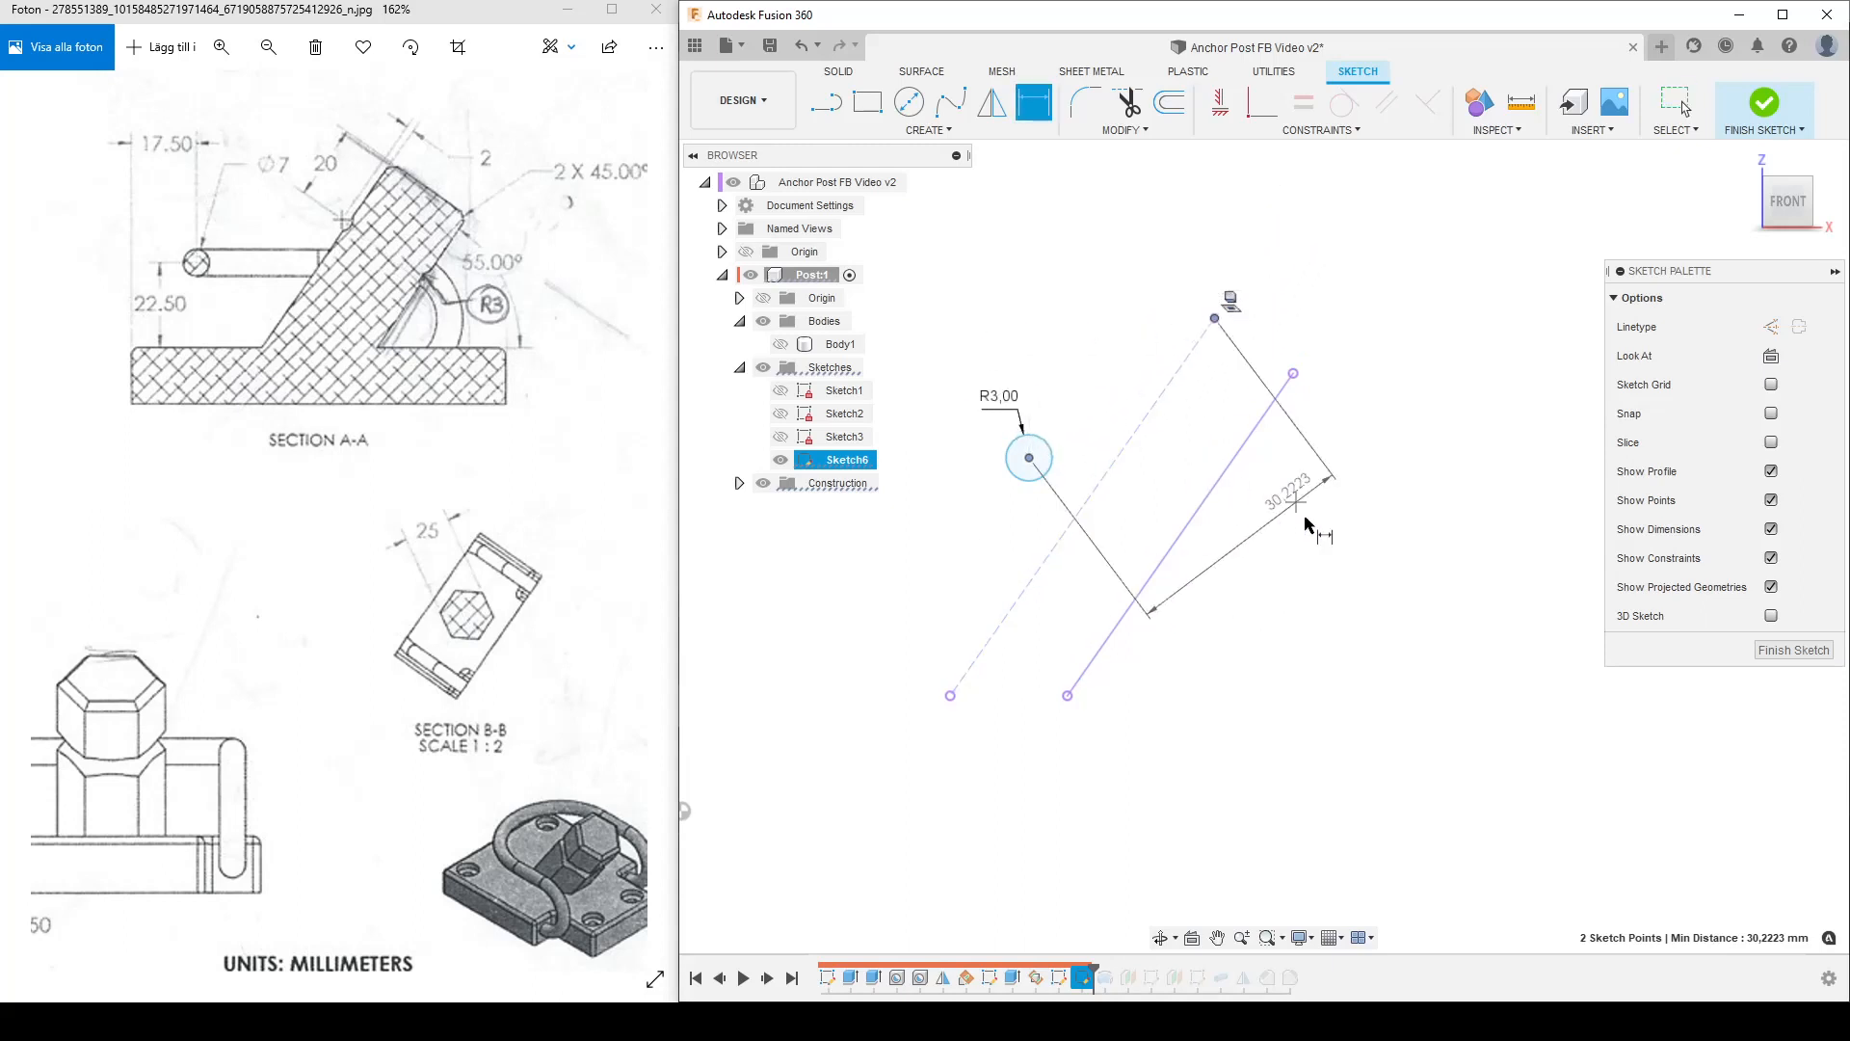
pyautogui.press('Escape')
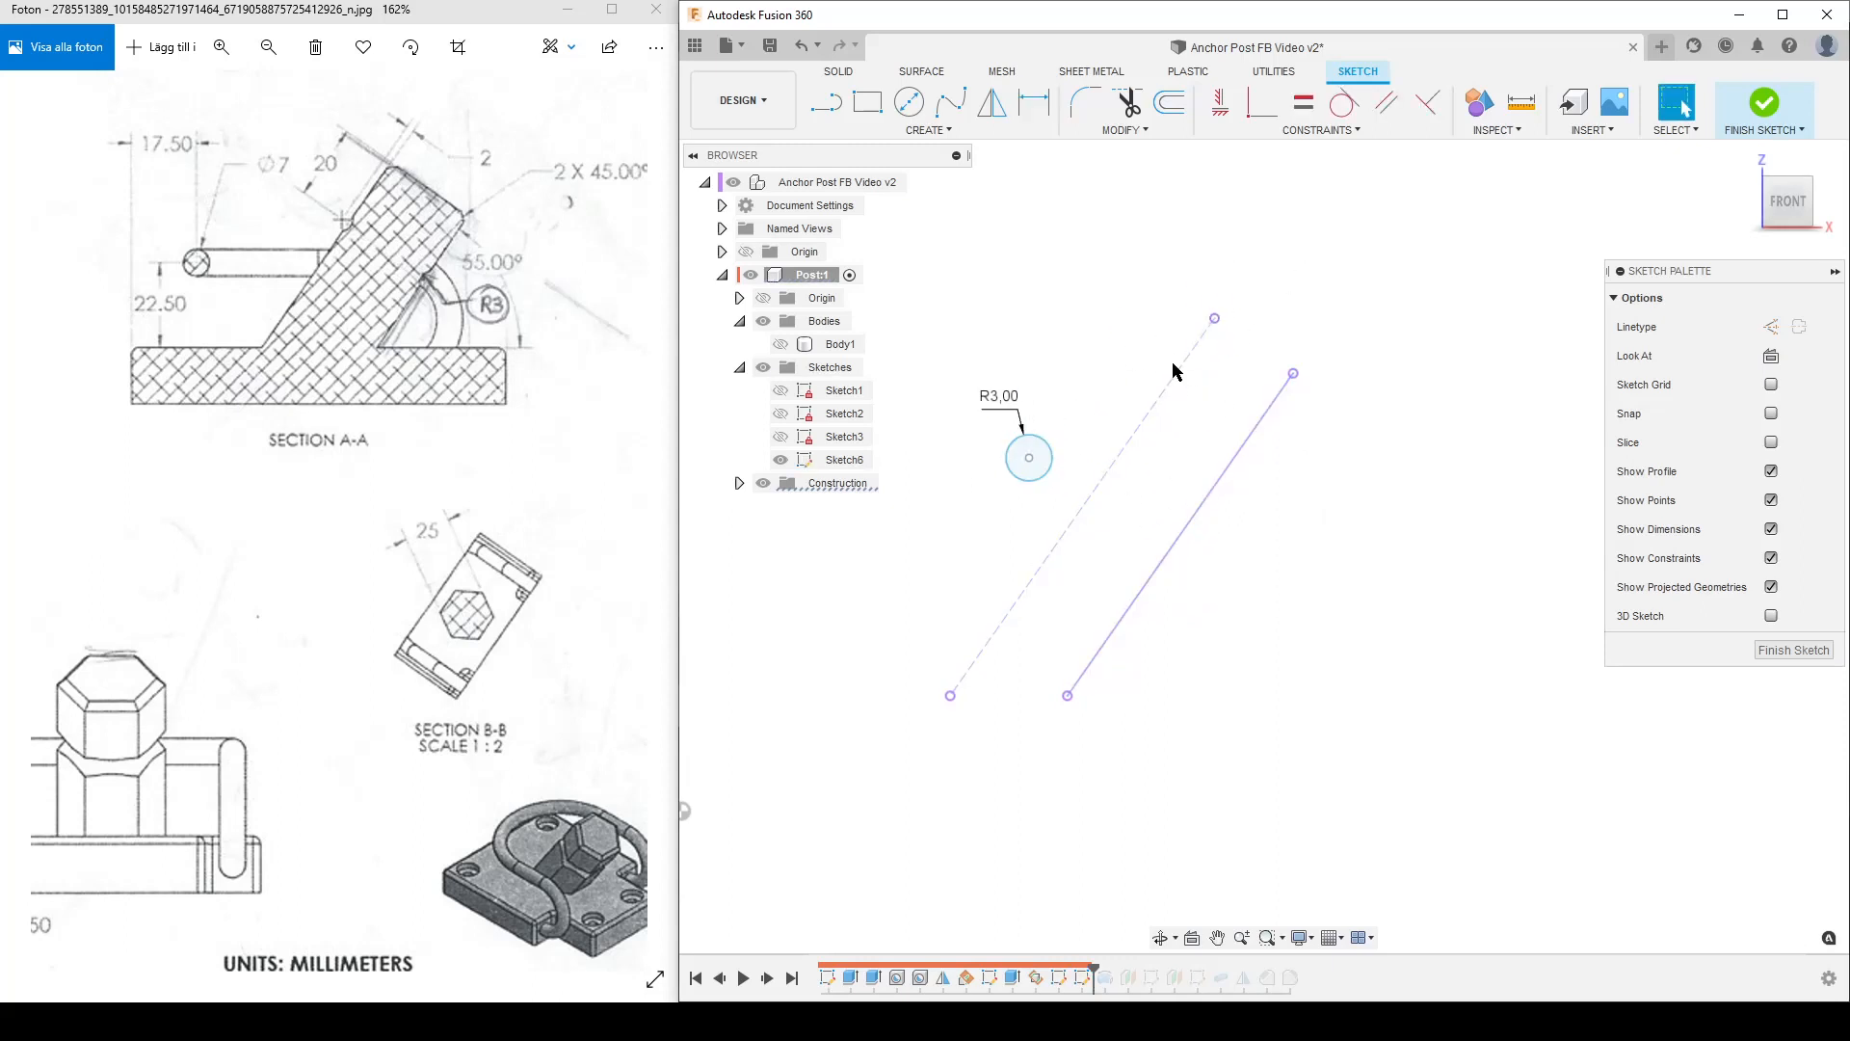
# Step: Dimension the perpendicular distance from the outer edge construction line to the circle's center as 2 mm
pyautogui.press('d')
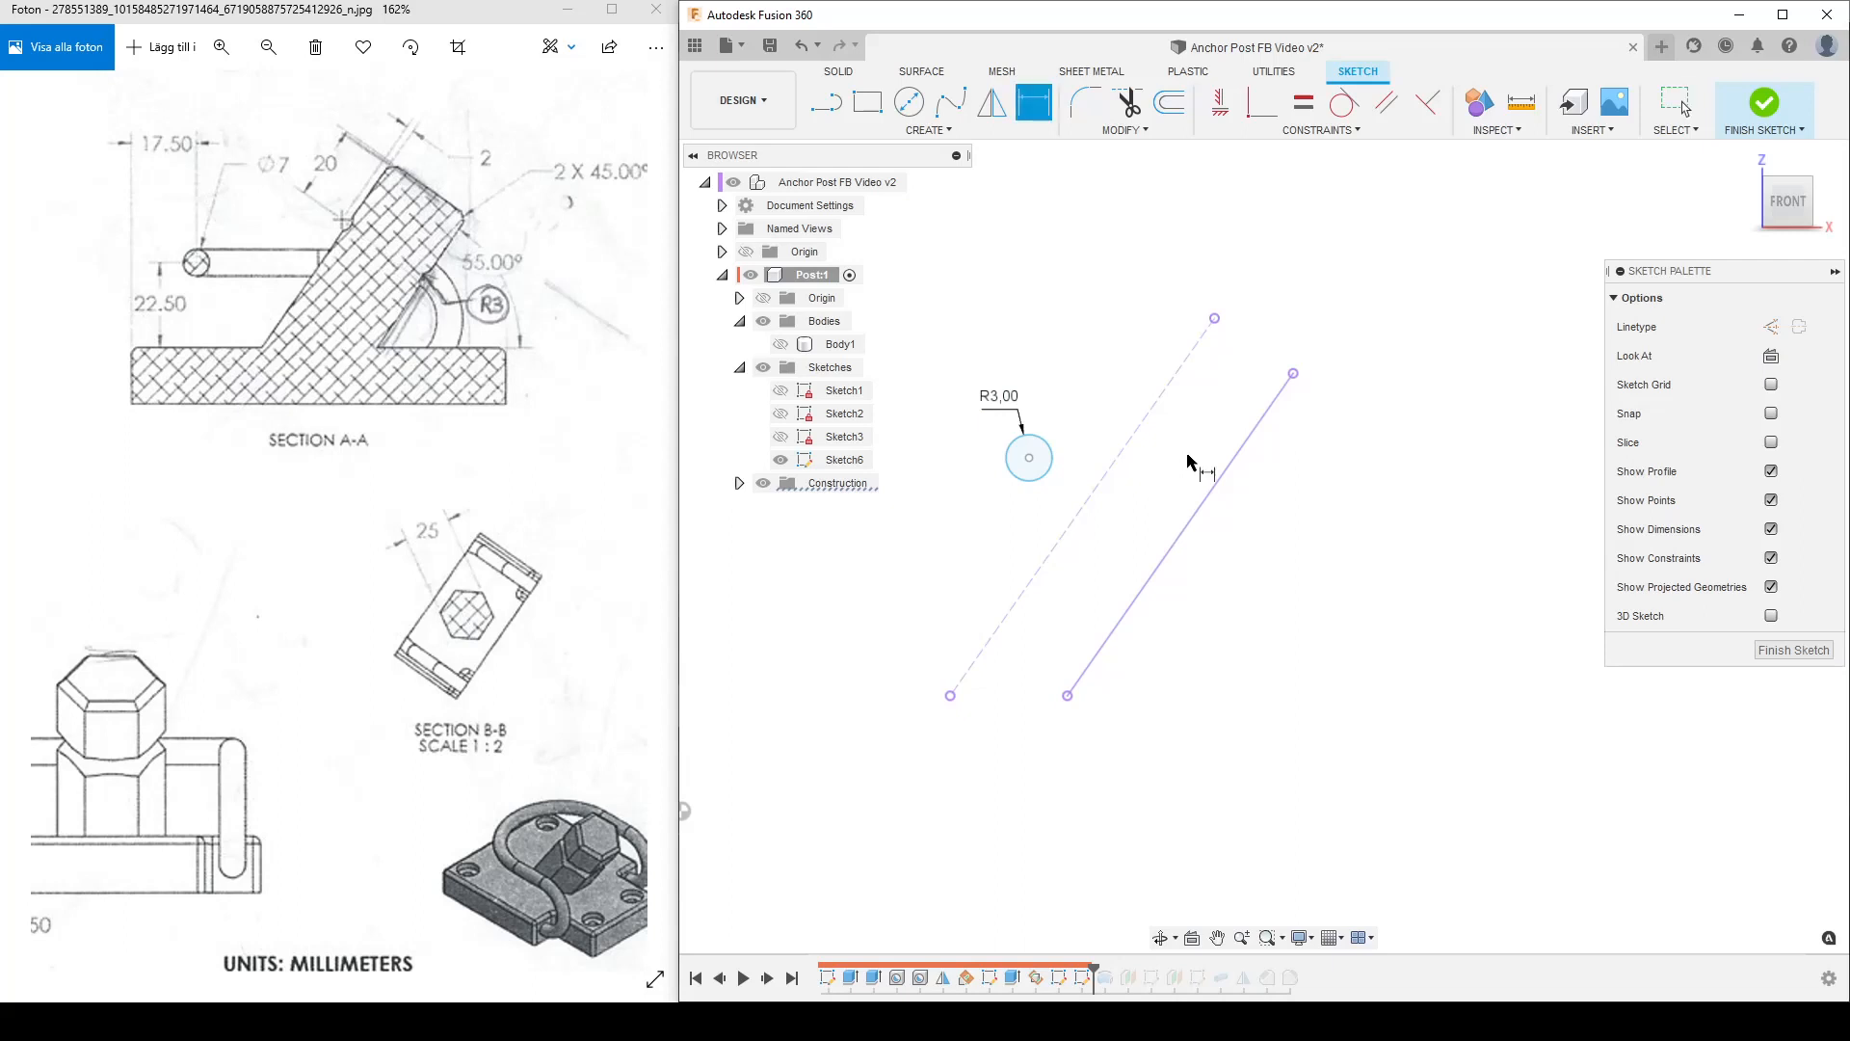
pyautogui.click(1155, 403)
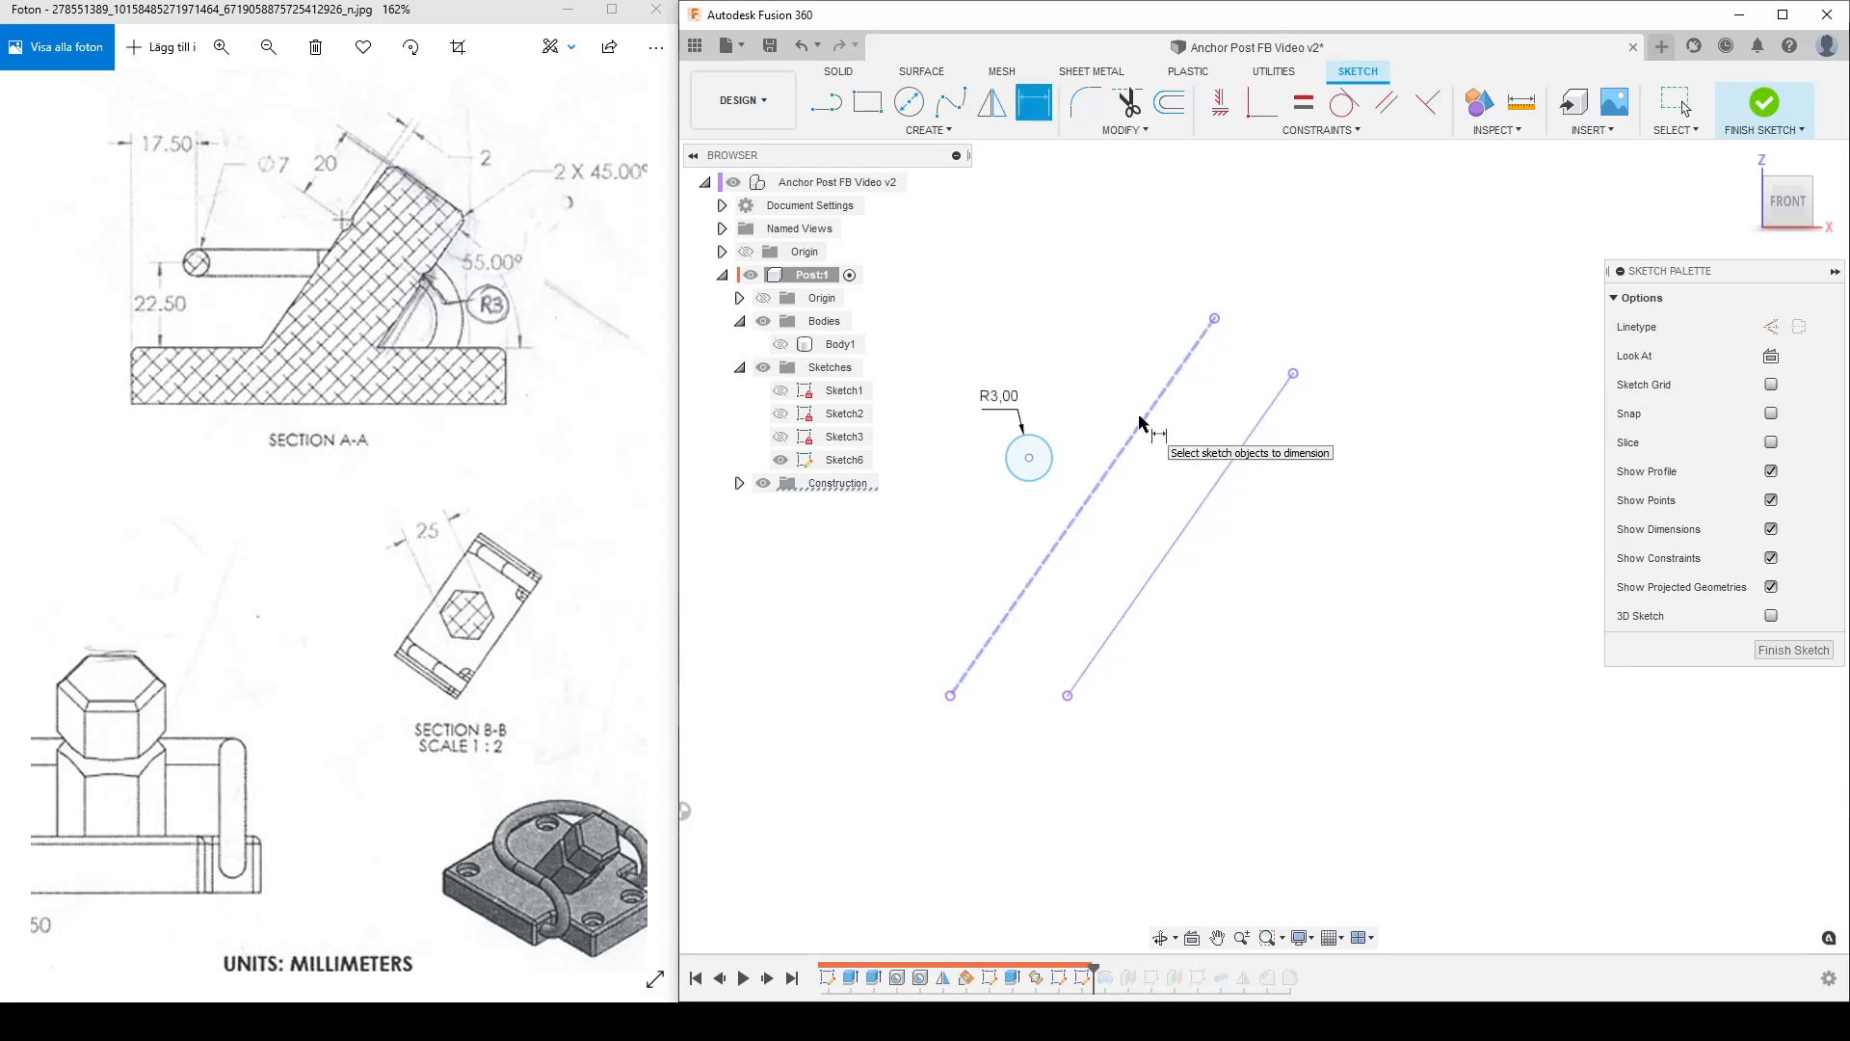
pyautogui.click(1029, 458)
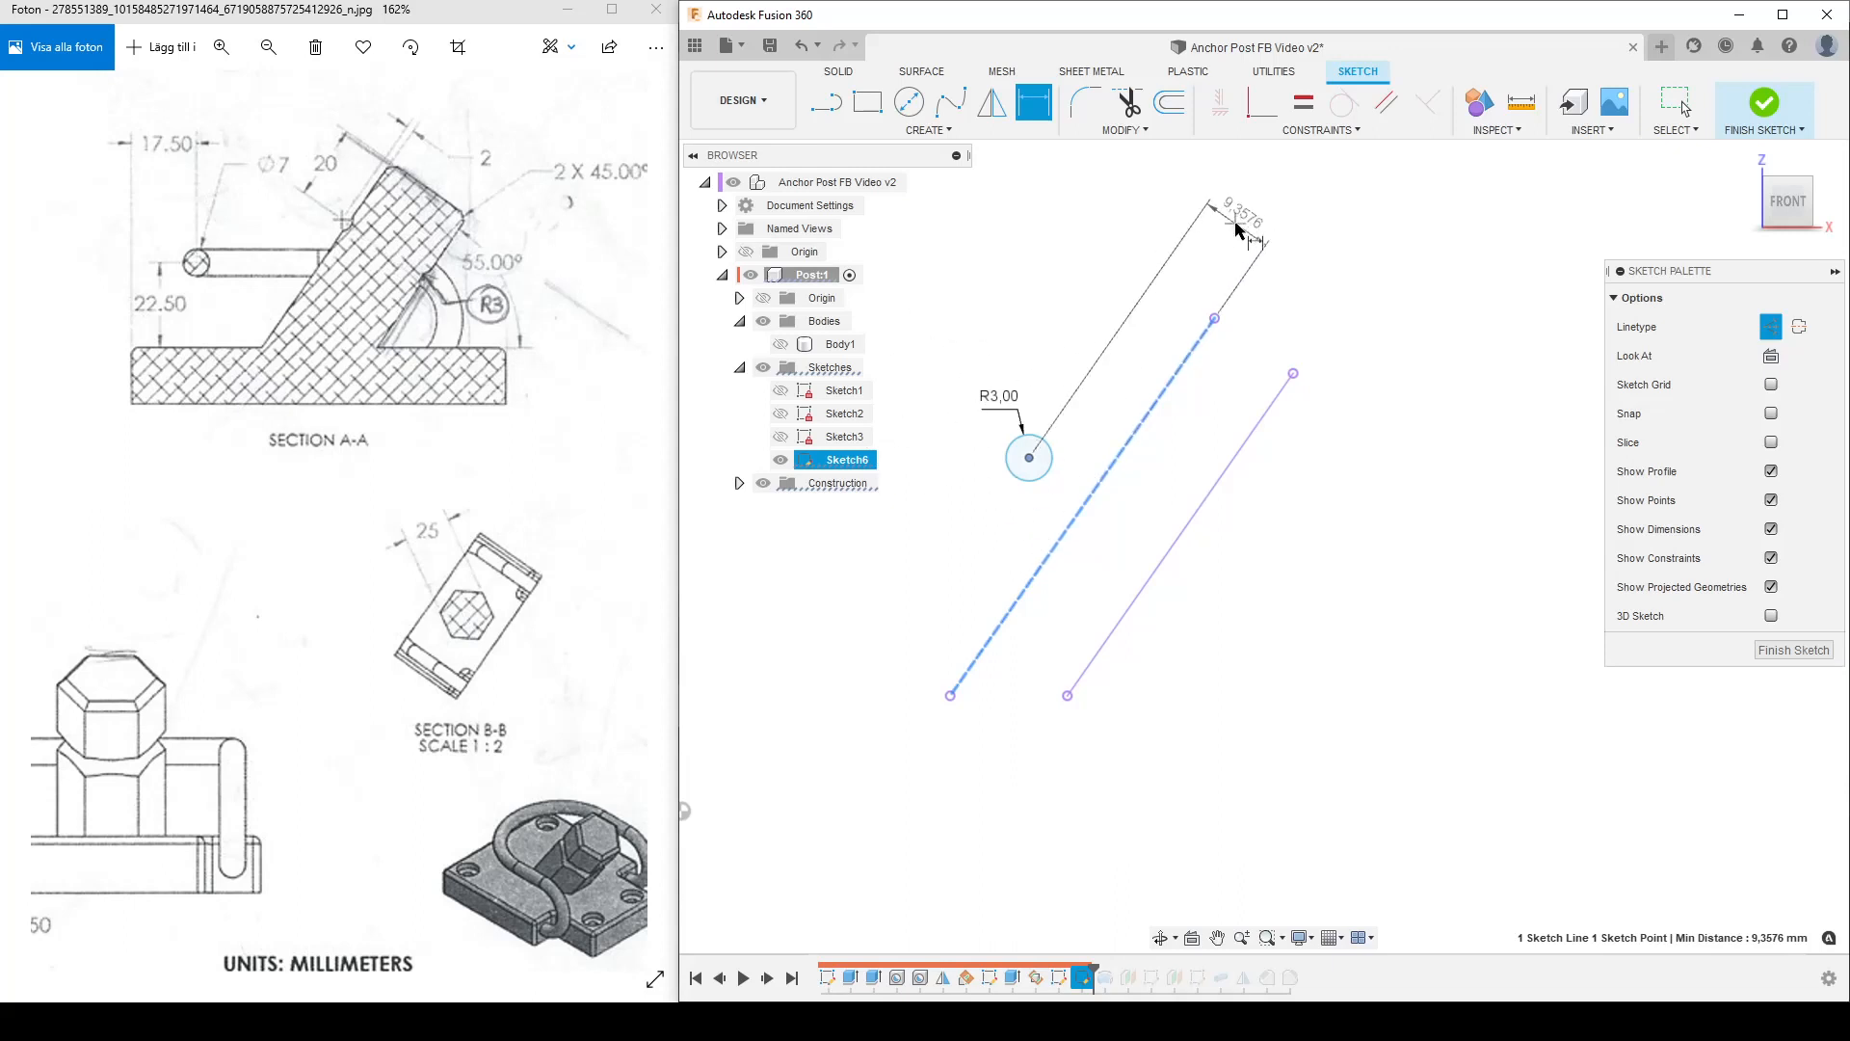
pyautogui.click(1244, 224)
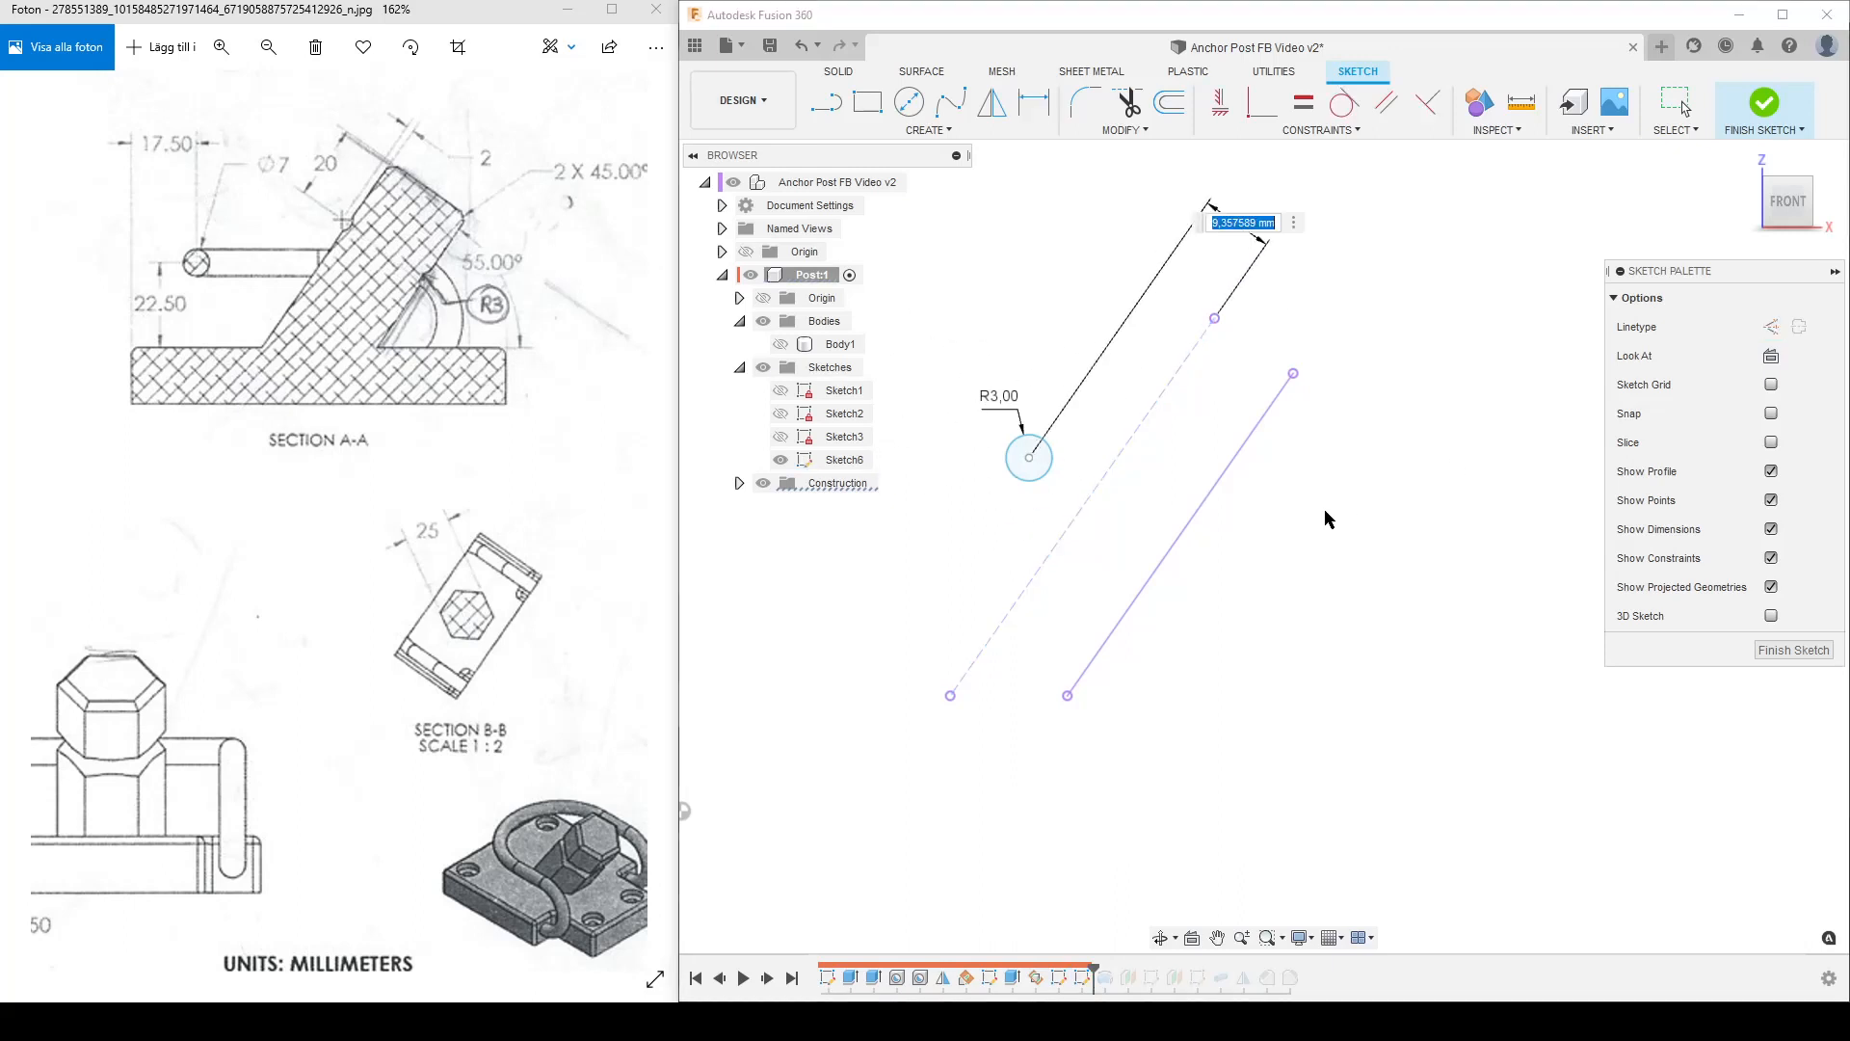
pyautogui.write('2')
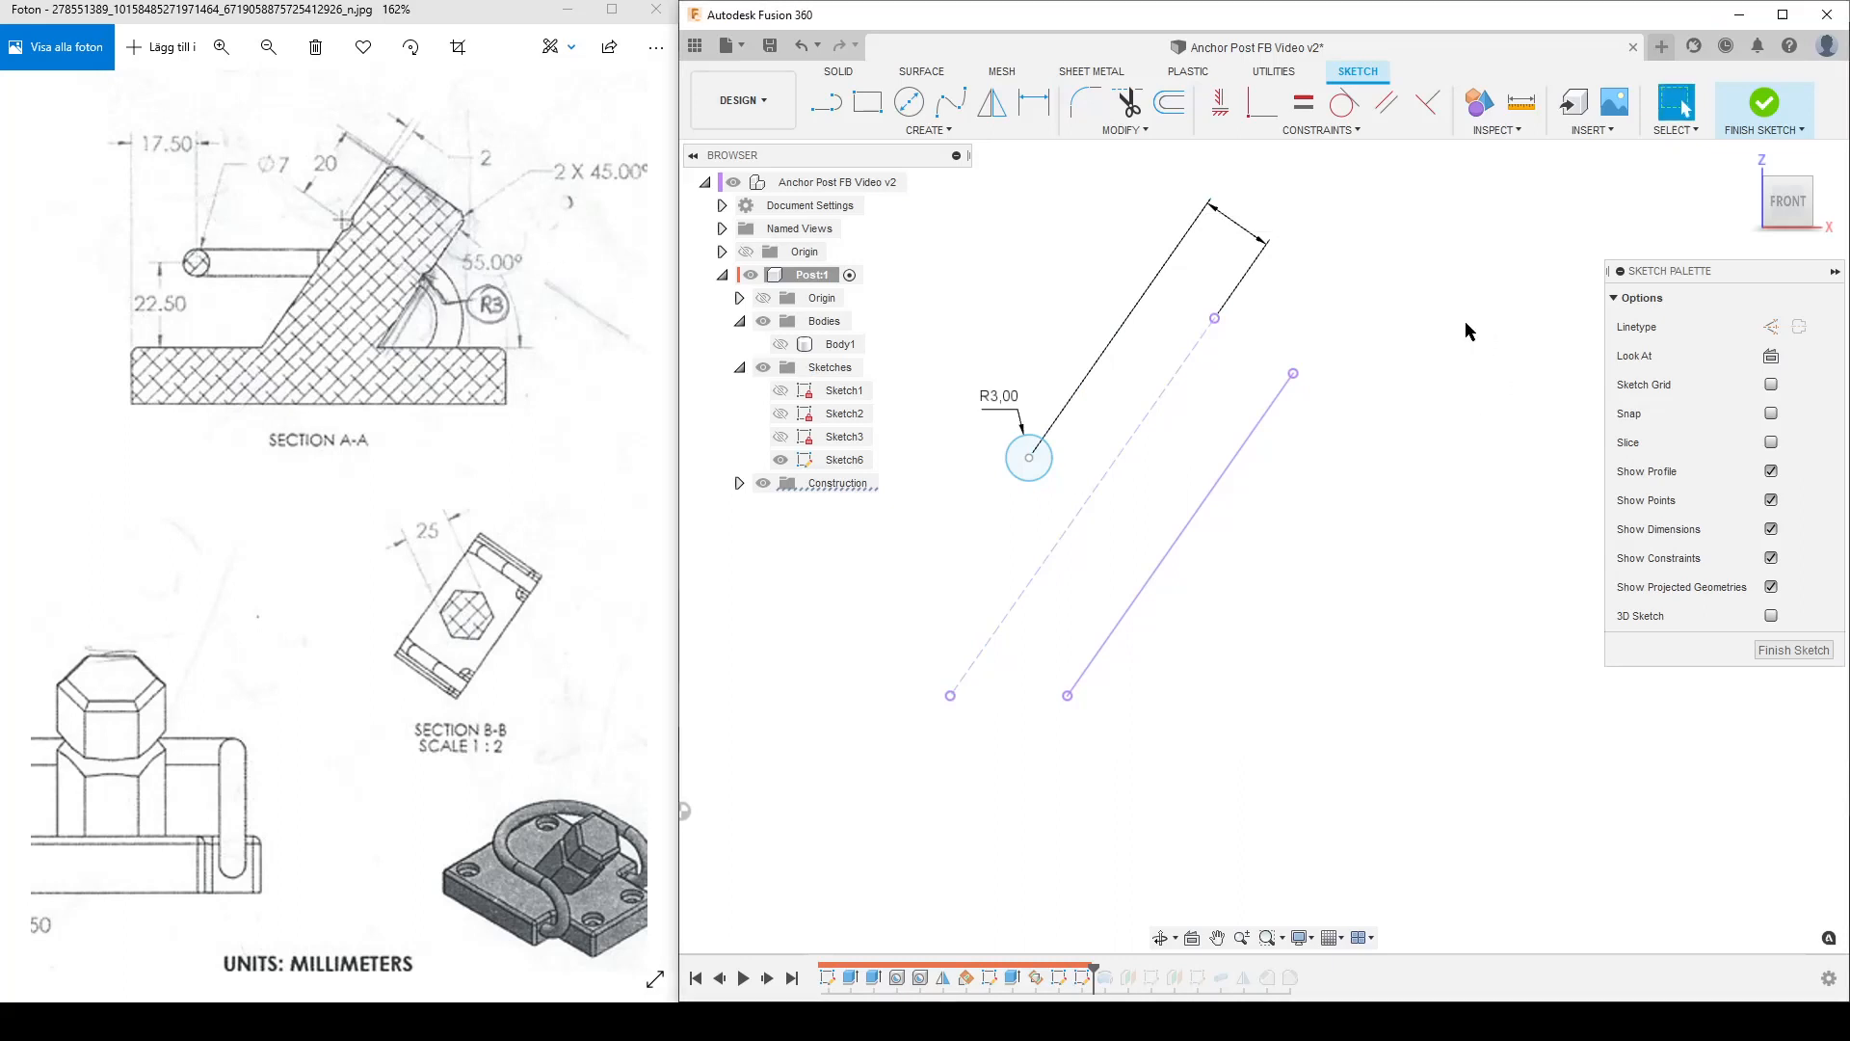
pyautogui.press('Return')
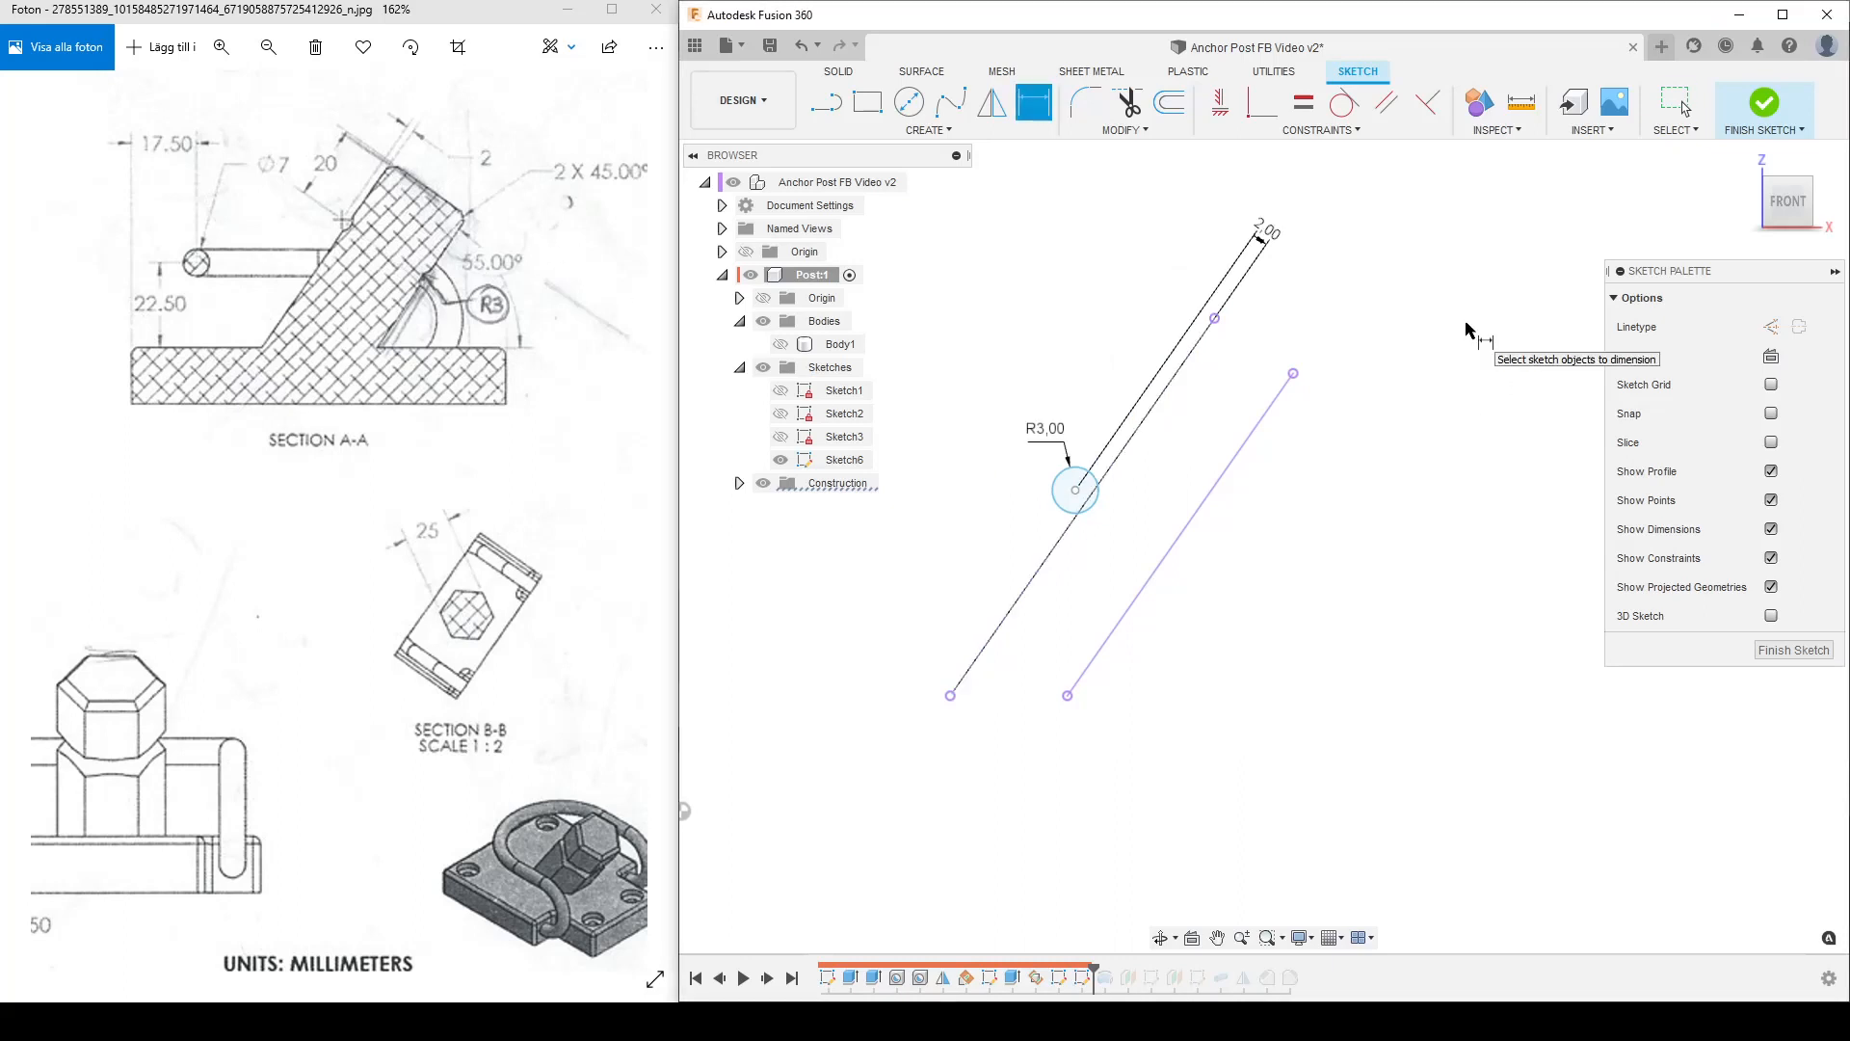
pyautogui.click(1077, 491)
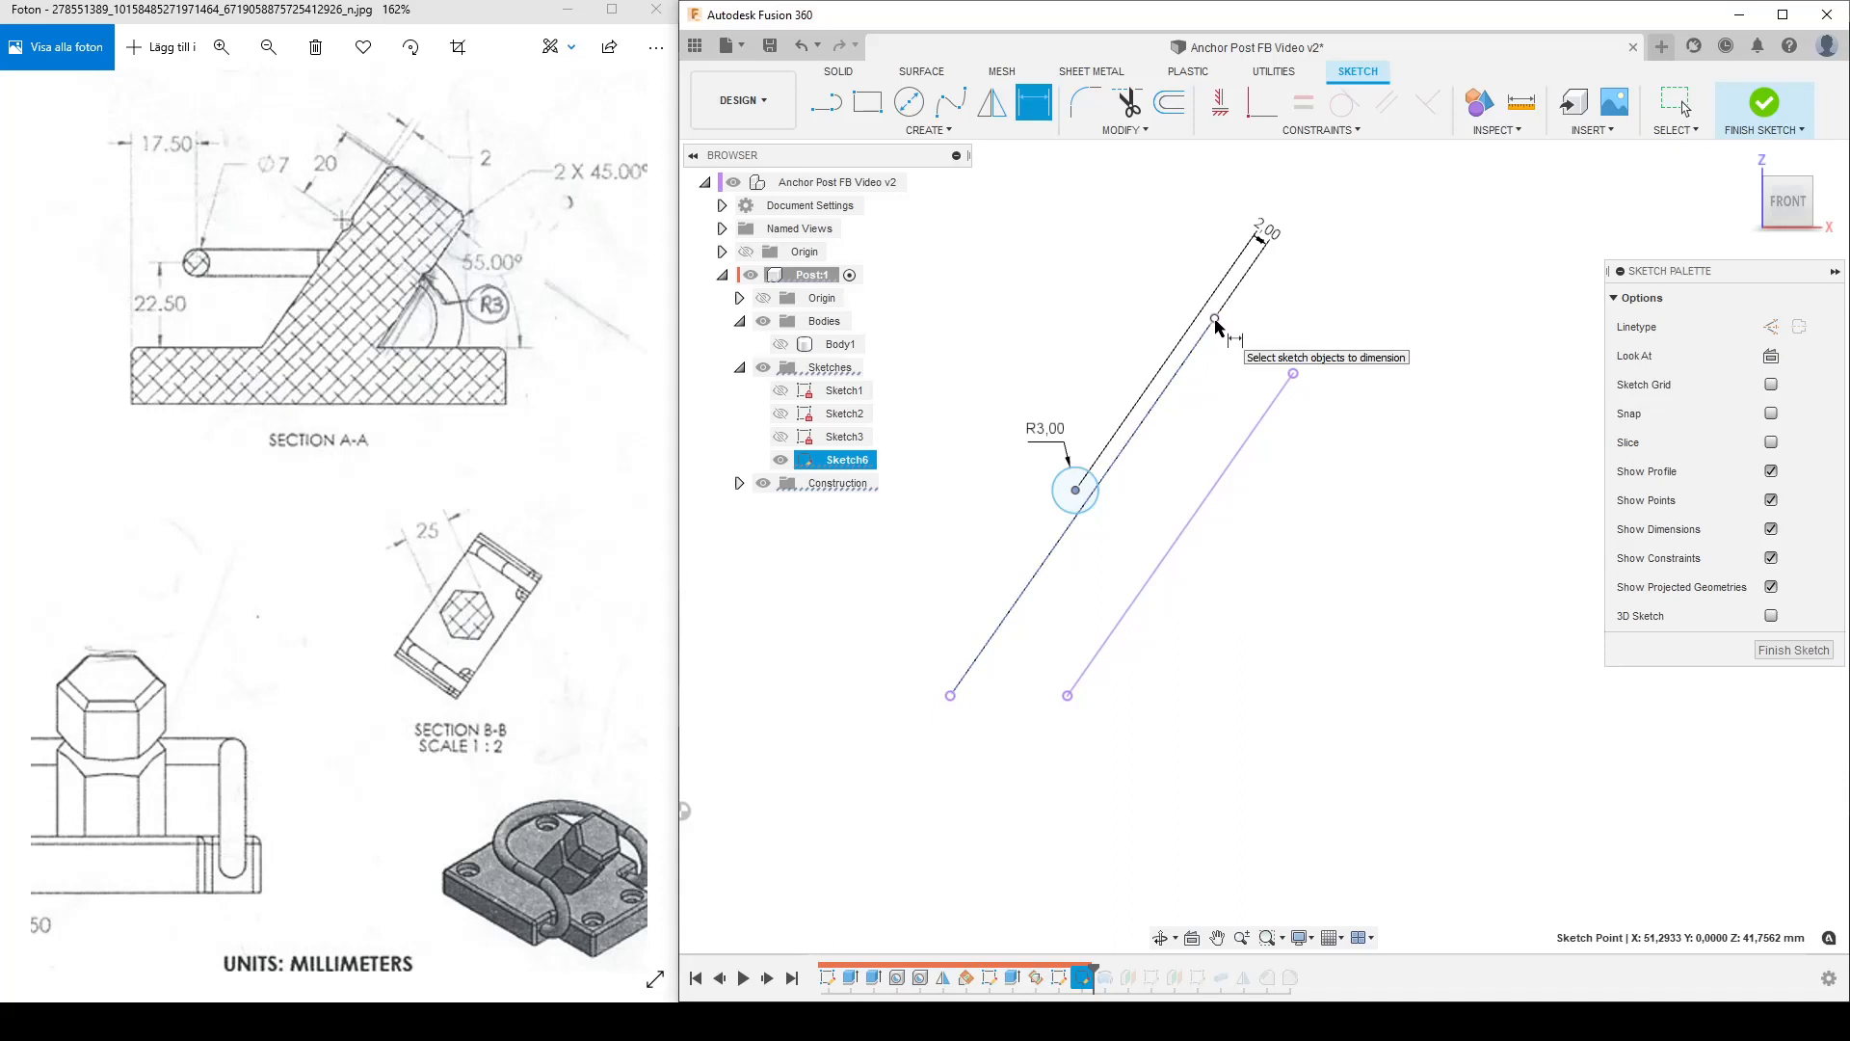
pyautogui.click(1216, 319)
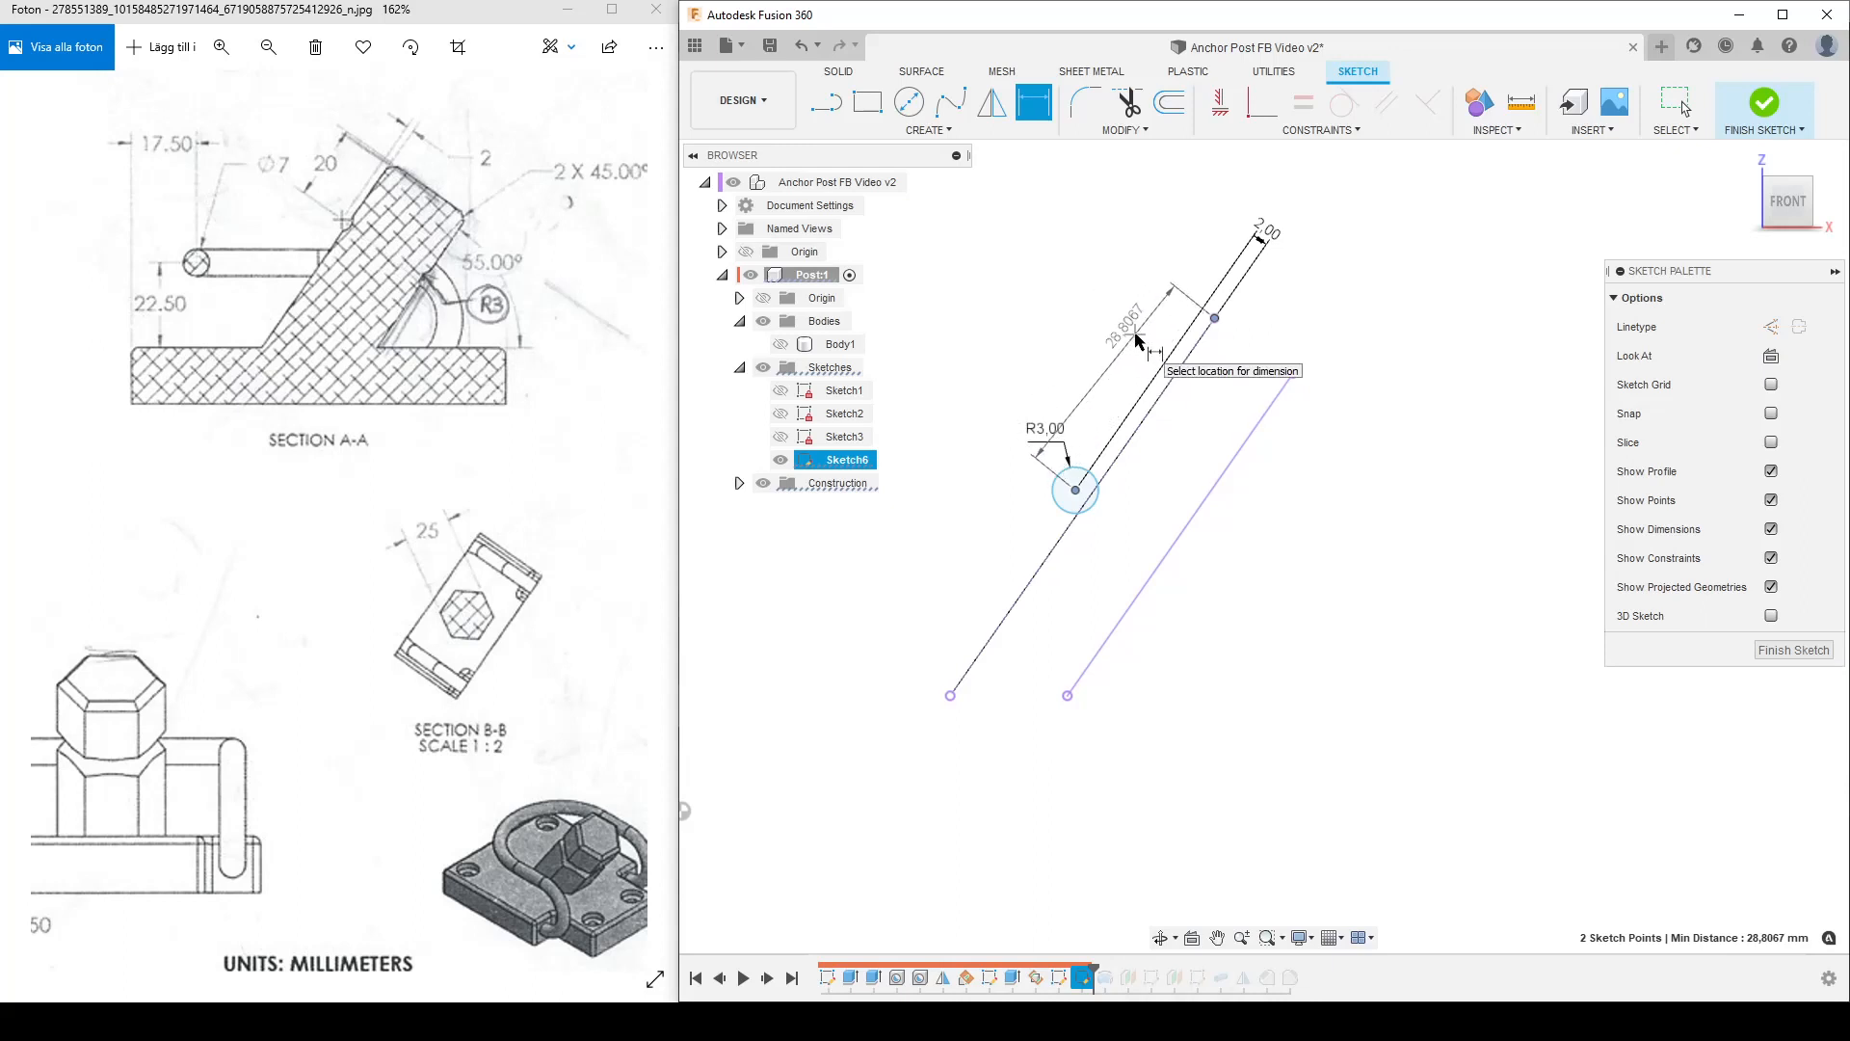
pyautogui.press('Escape')
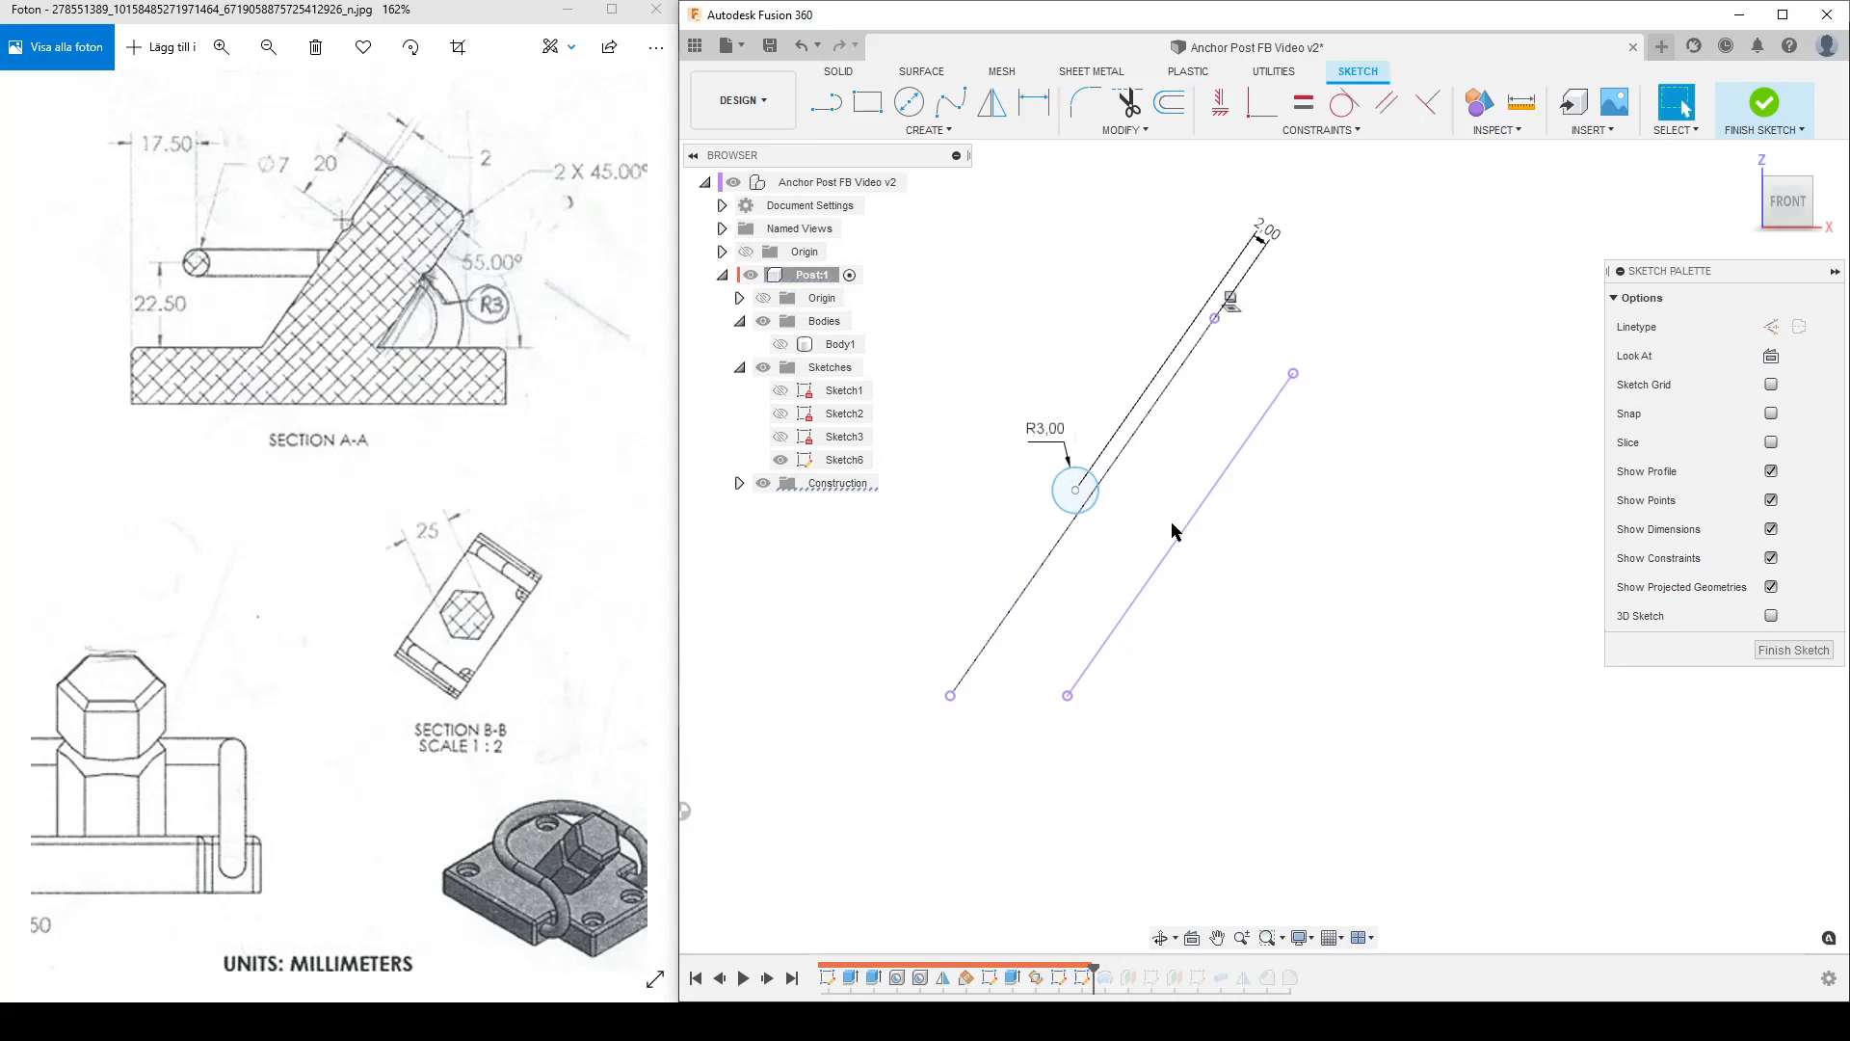
# Step: Draw a construction line joining the upper endpoints of the two projected edge lines
pyautogui.press('l')
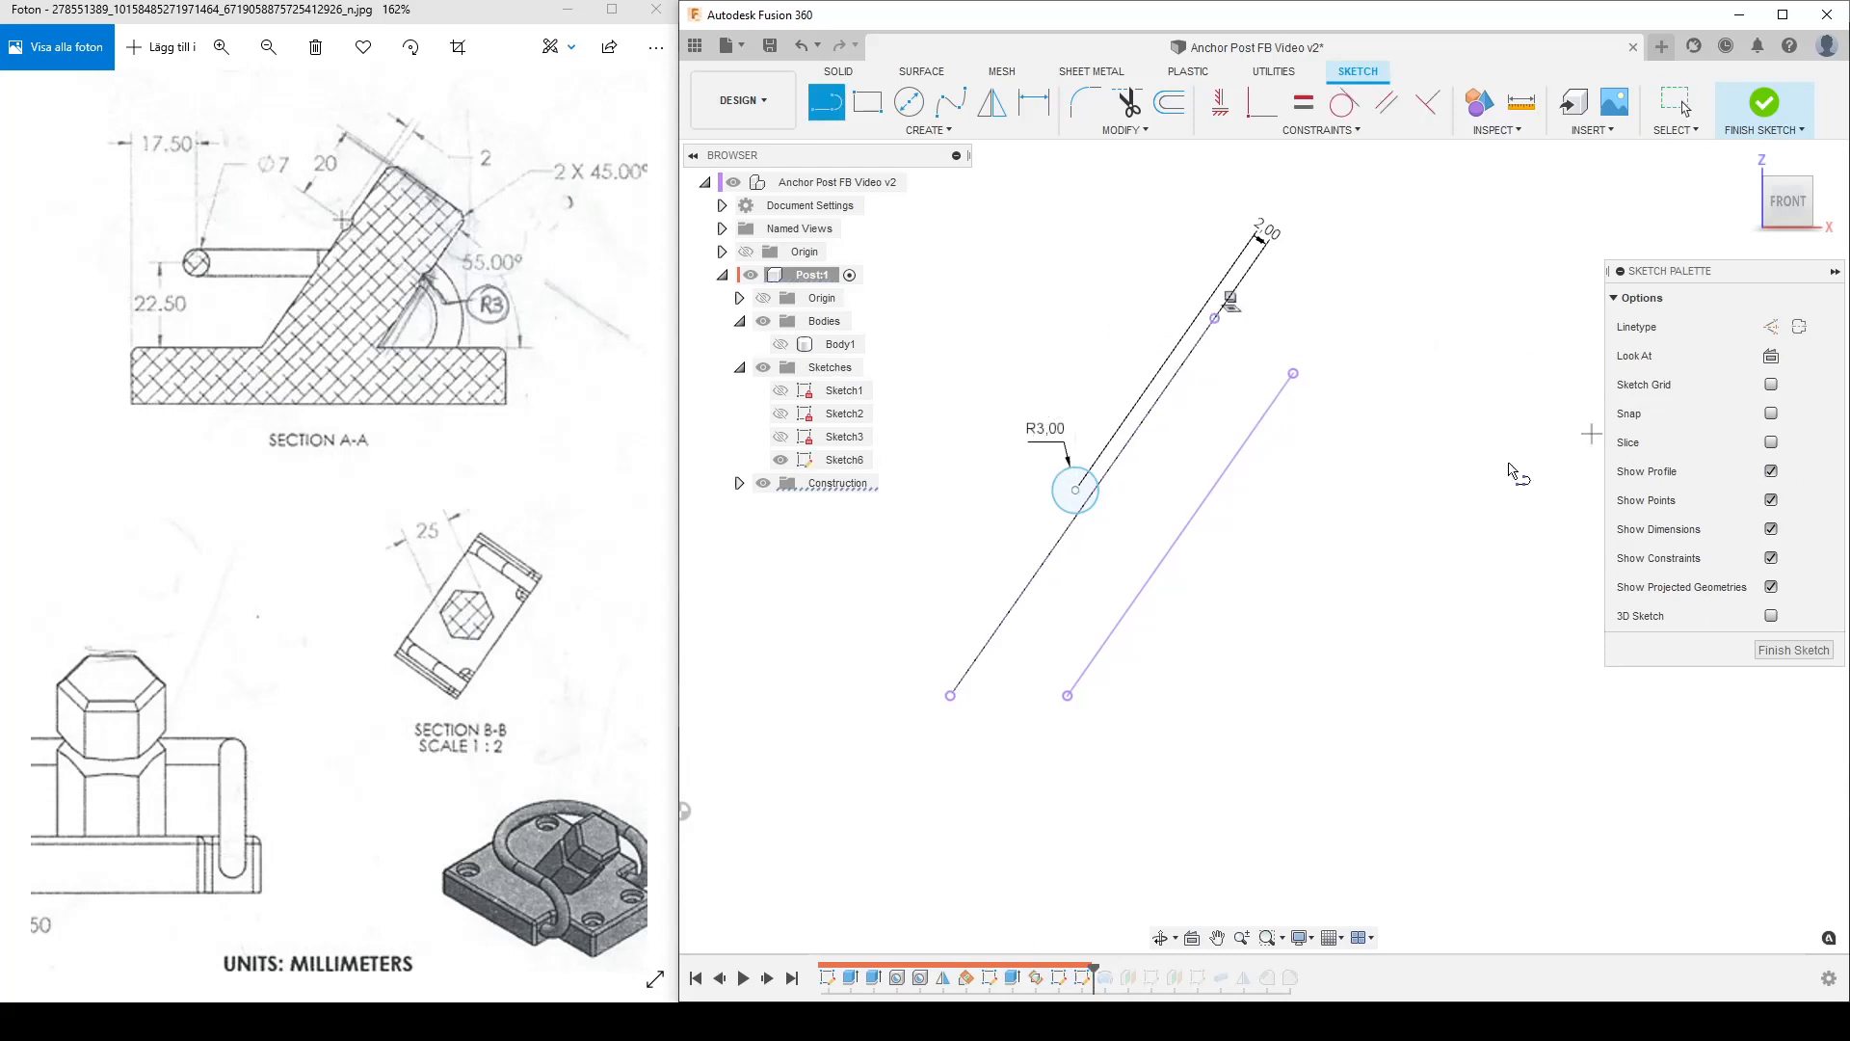
pyautogui.click(1772, 327)
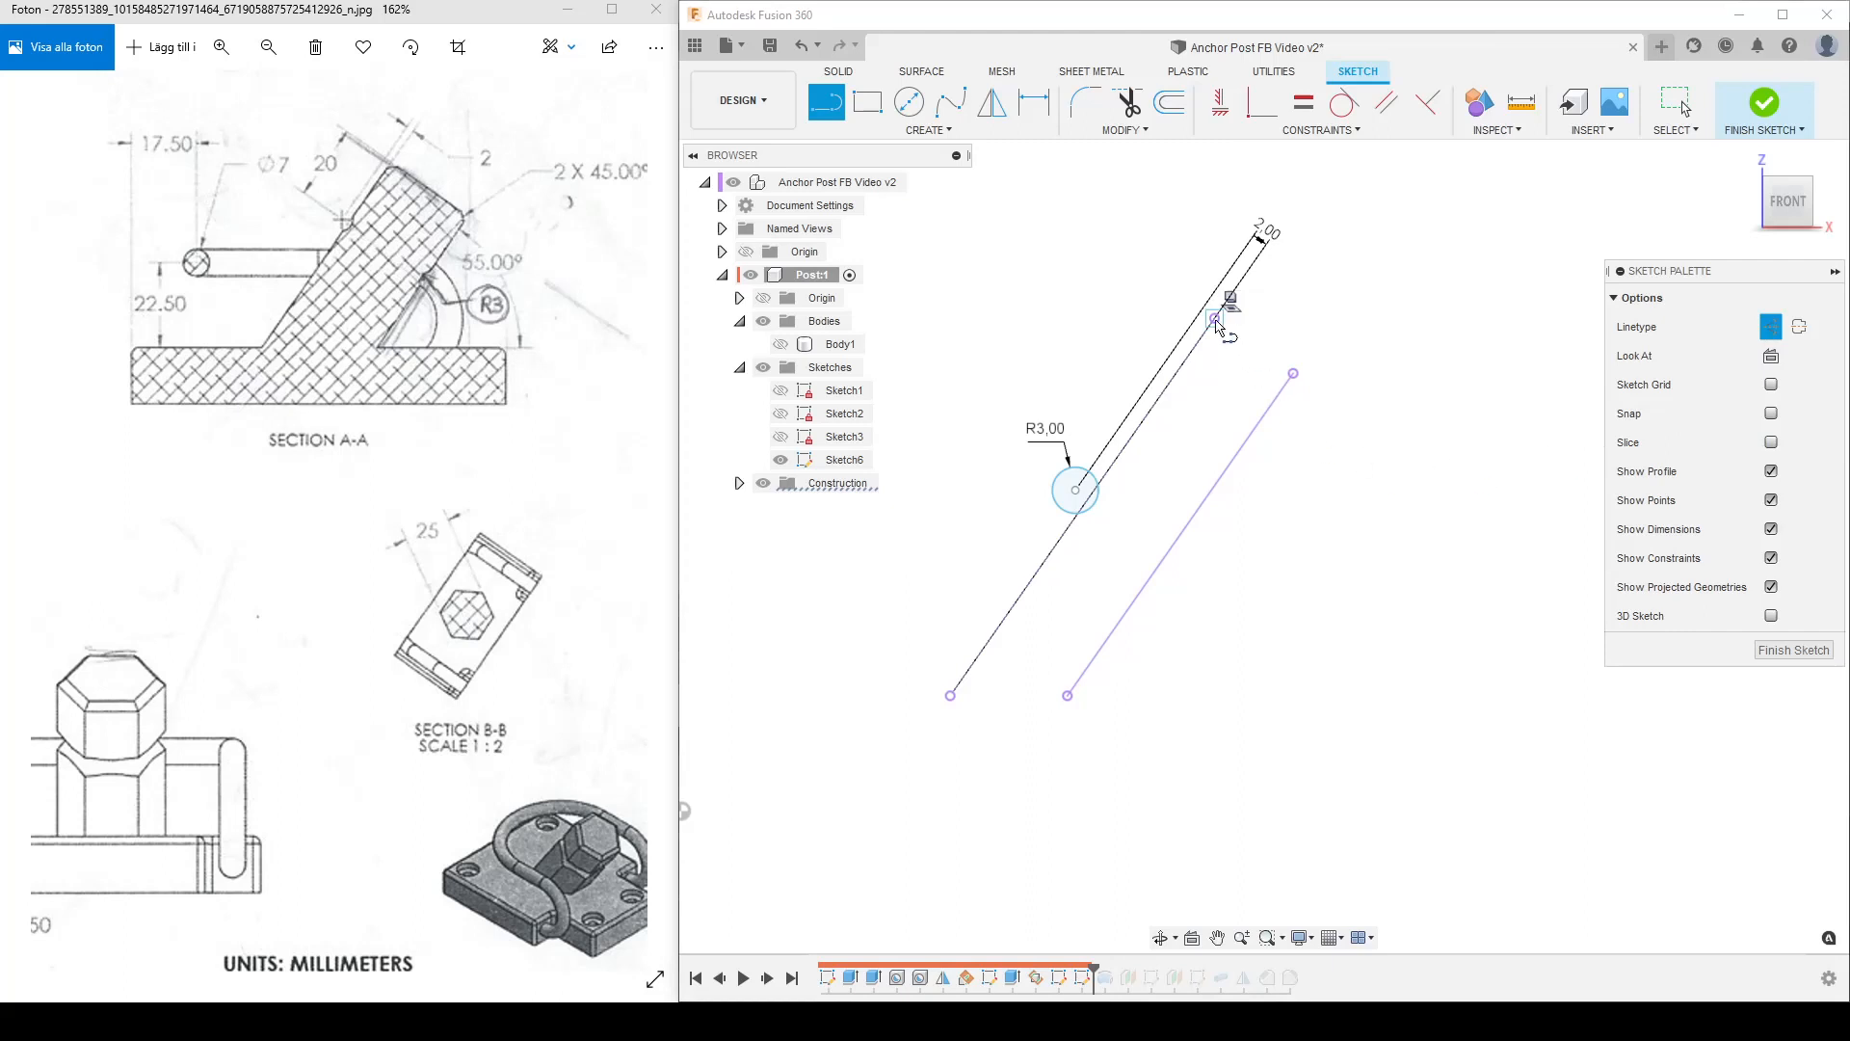
pyautogui.click(1215, 319)
pyautogui.click(1293, 373)
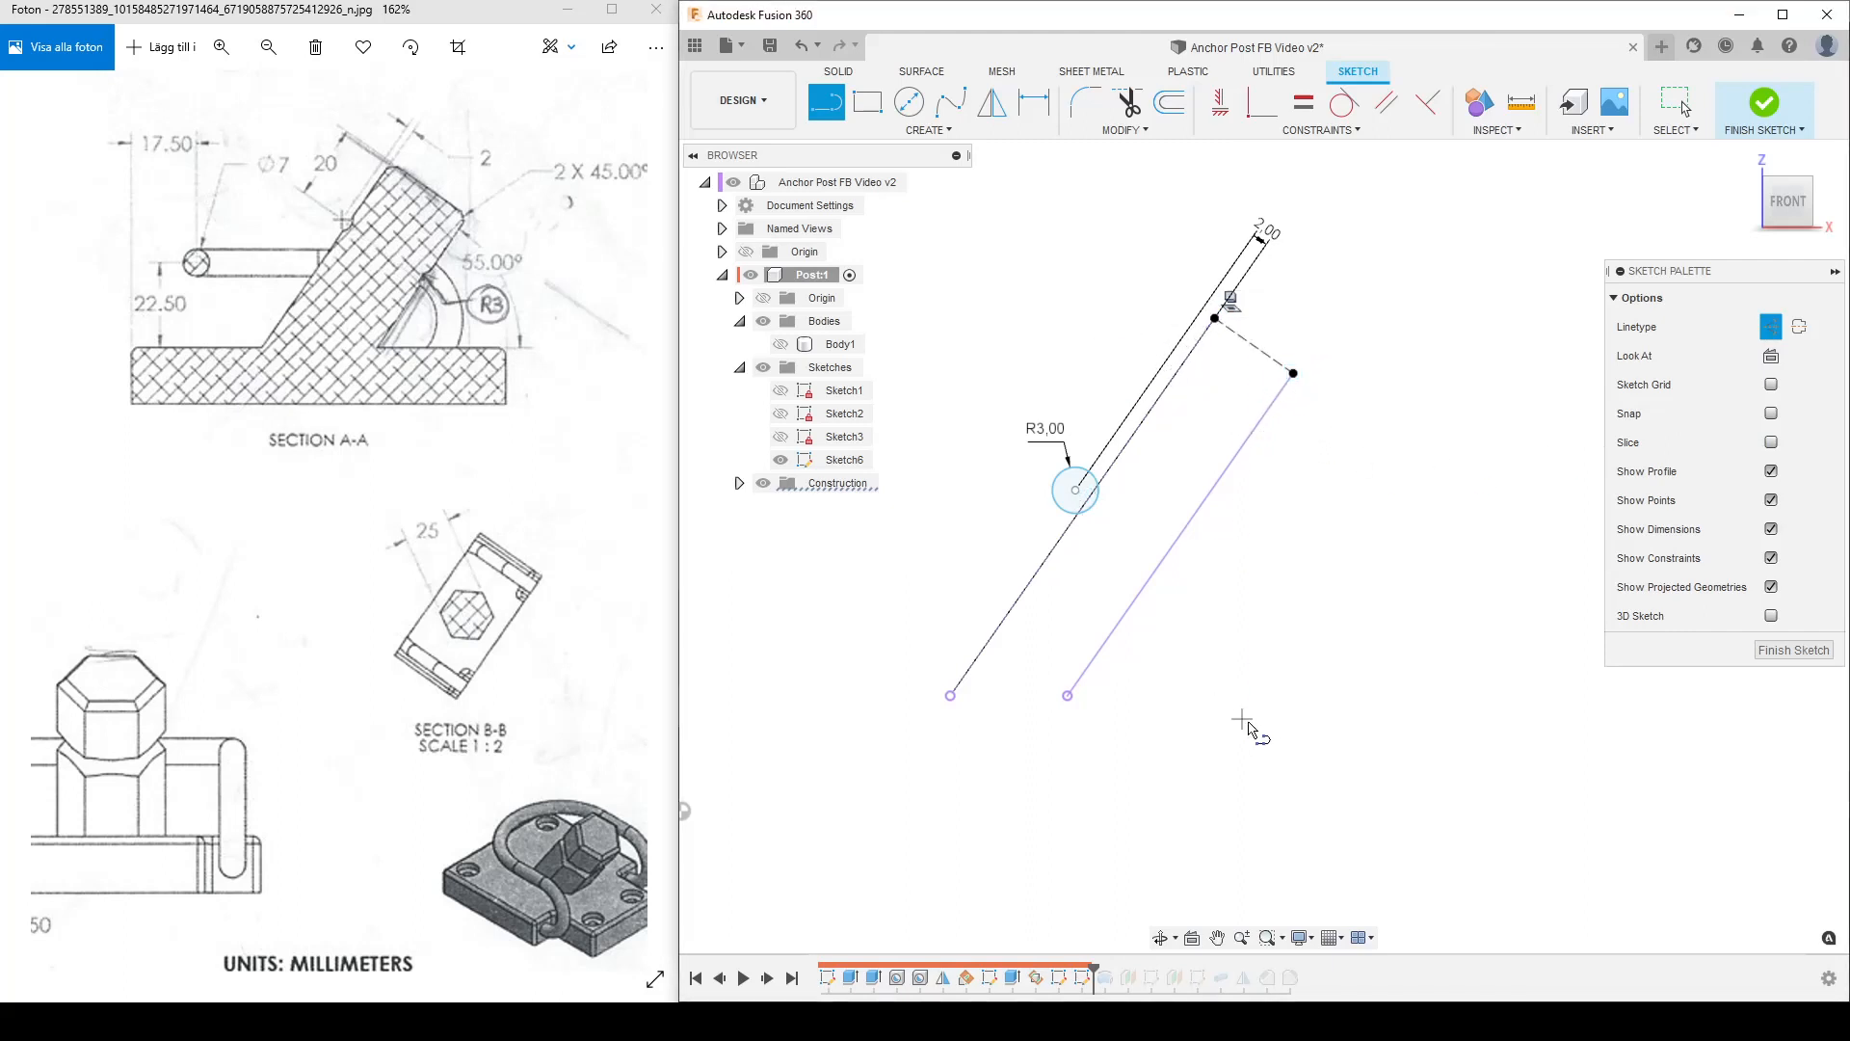
# Step: Dimension the distance from the upper construction line to the circle's center as 20 mm
pyautogui.press('Escape')
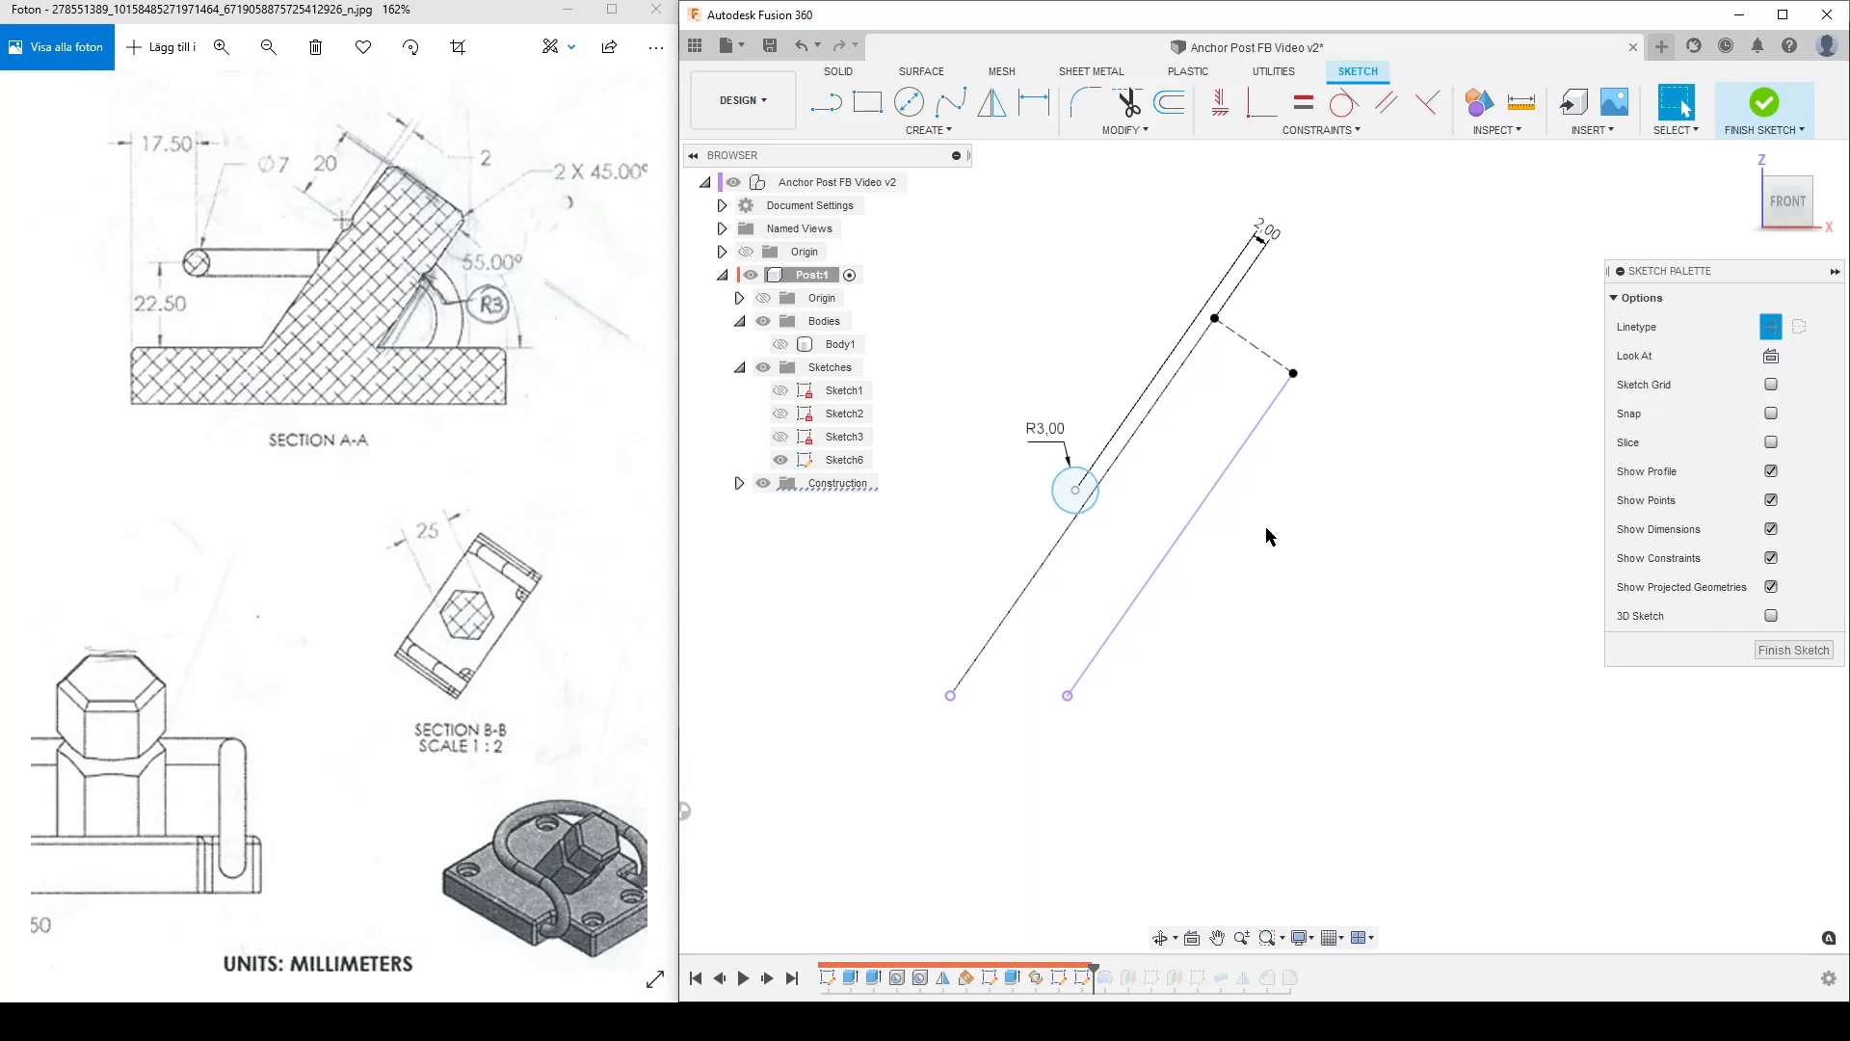
pyautogui.press('d')
pyautogui.click(1249, 348)
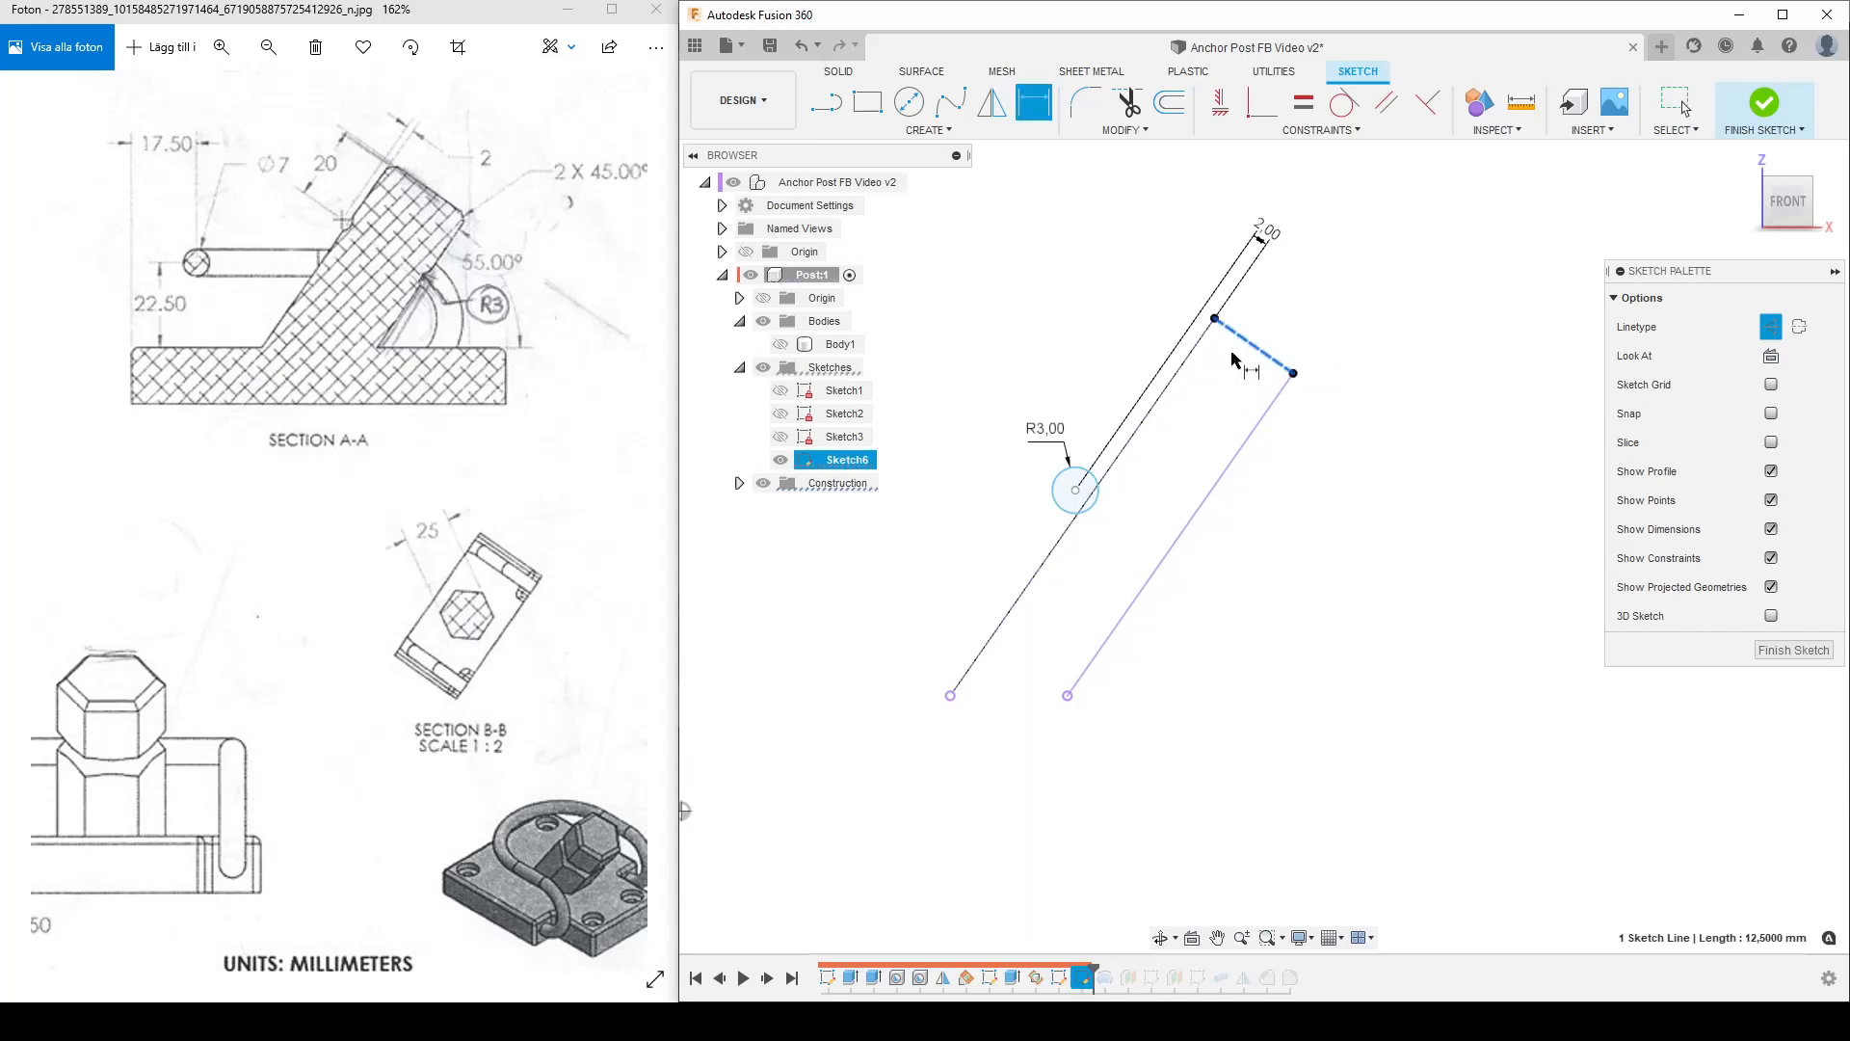
pyautogui.click(1078, 492)
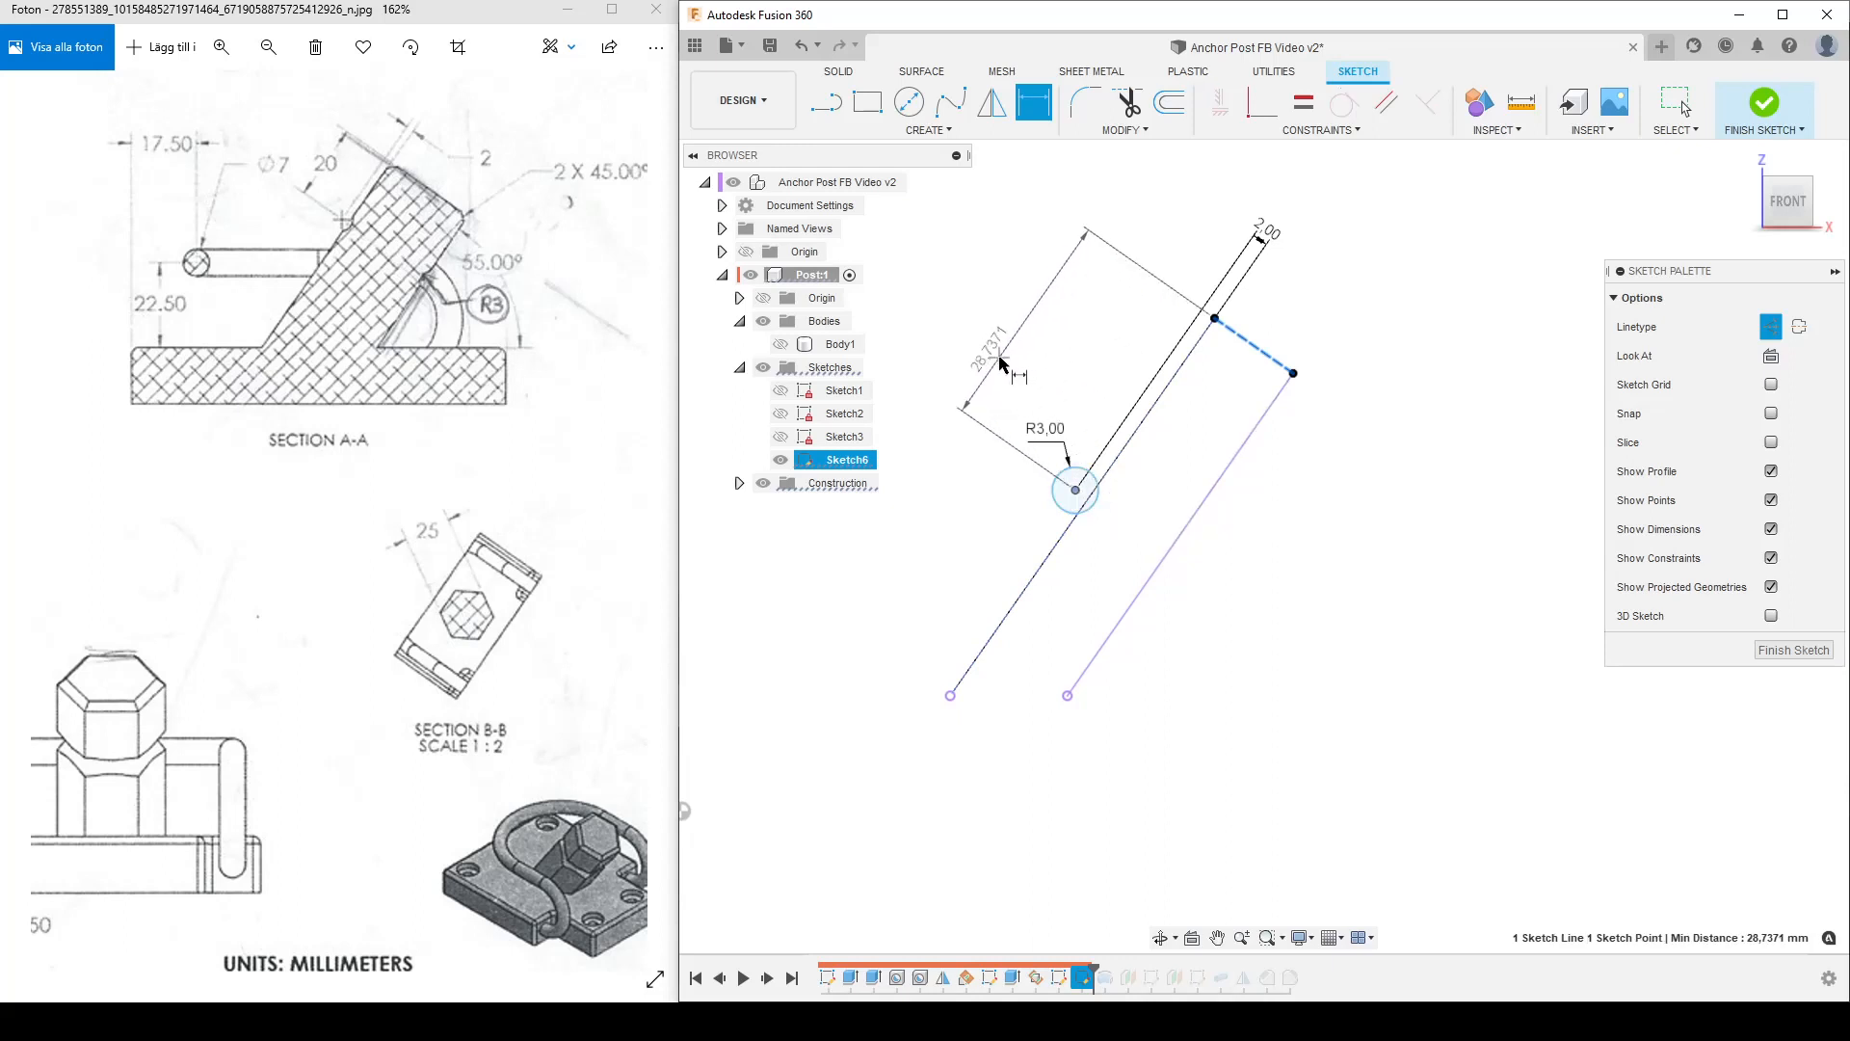
pyautogui.click(1003, 362)
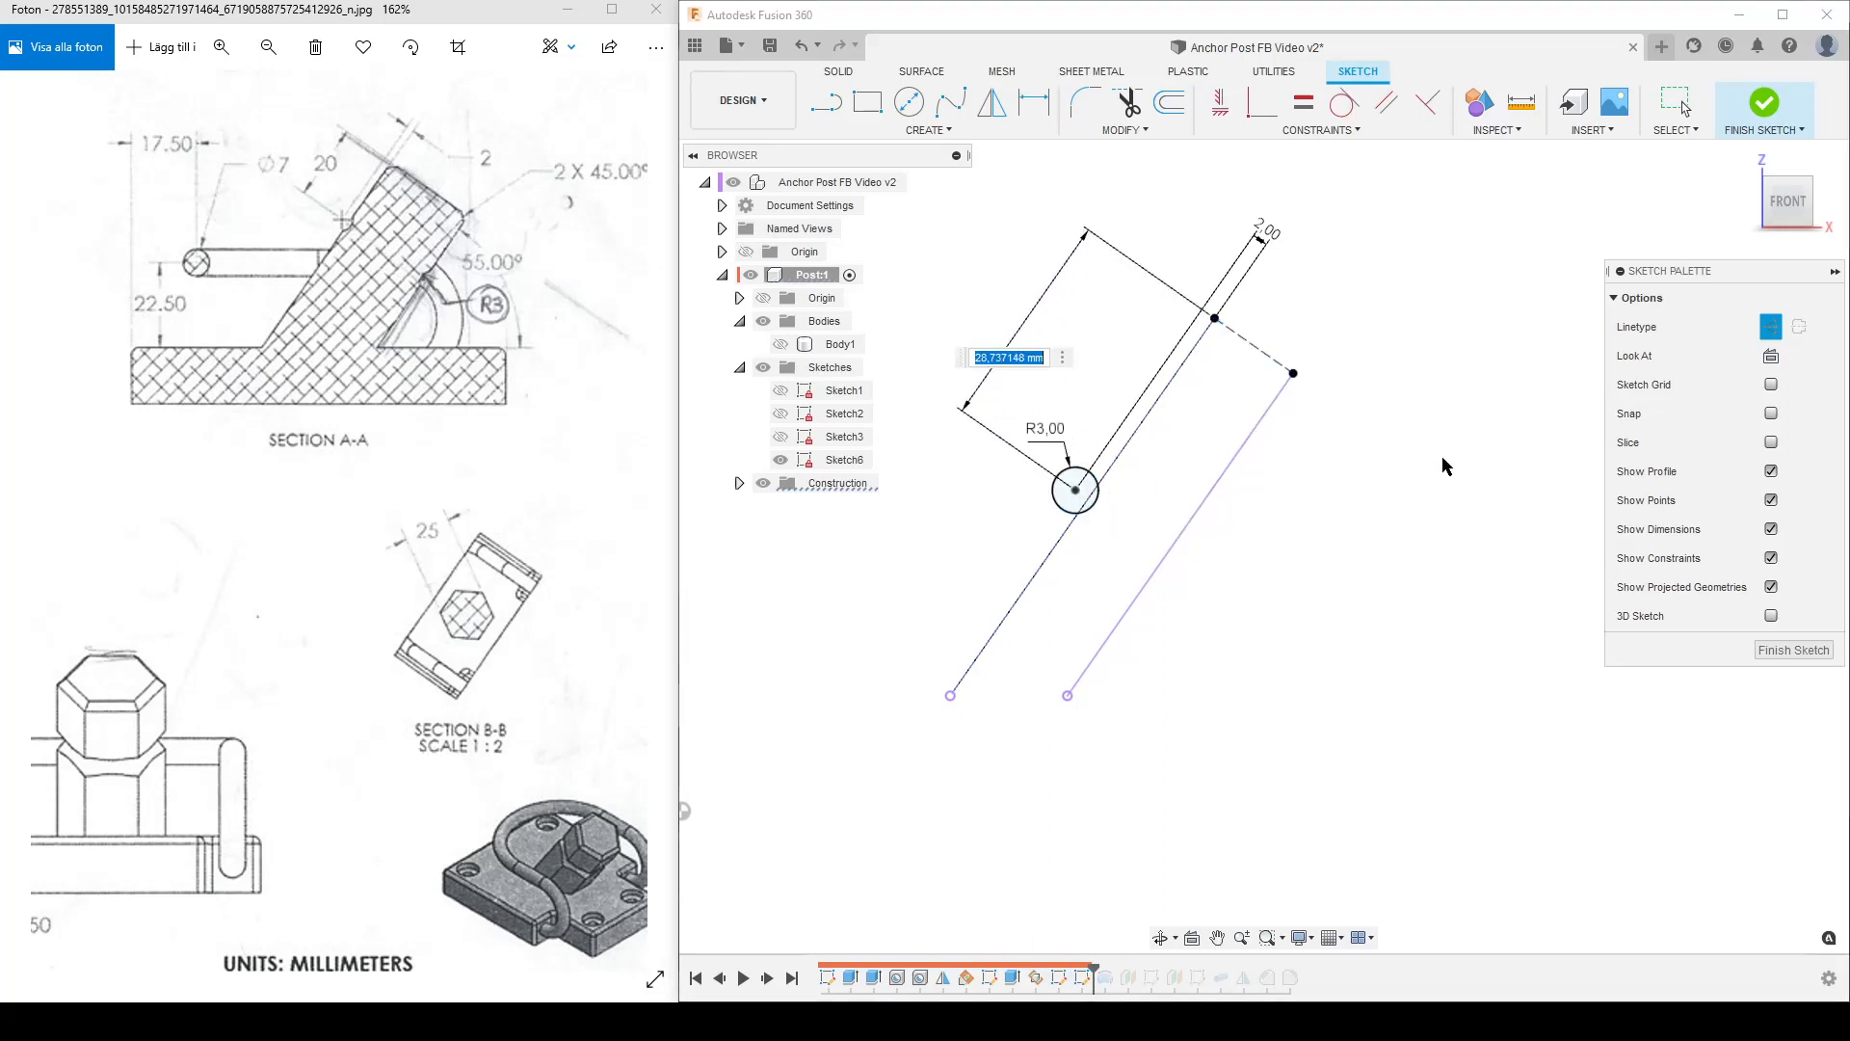
pyautogui.write('20')
pyautogui.press('Return')
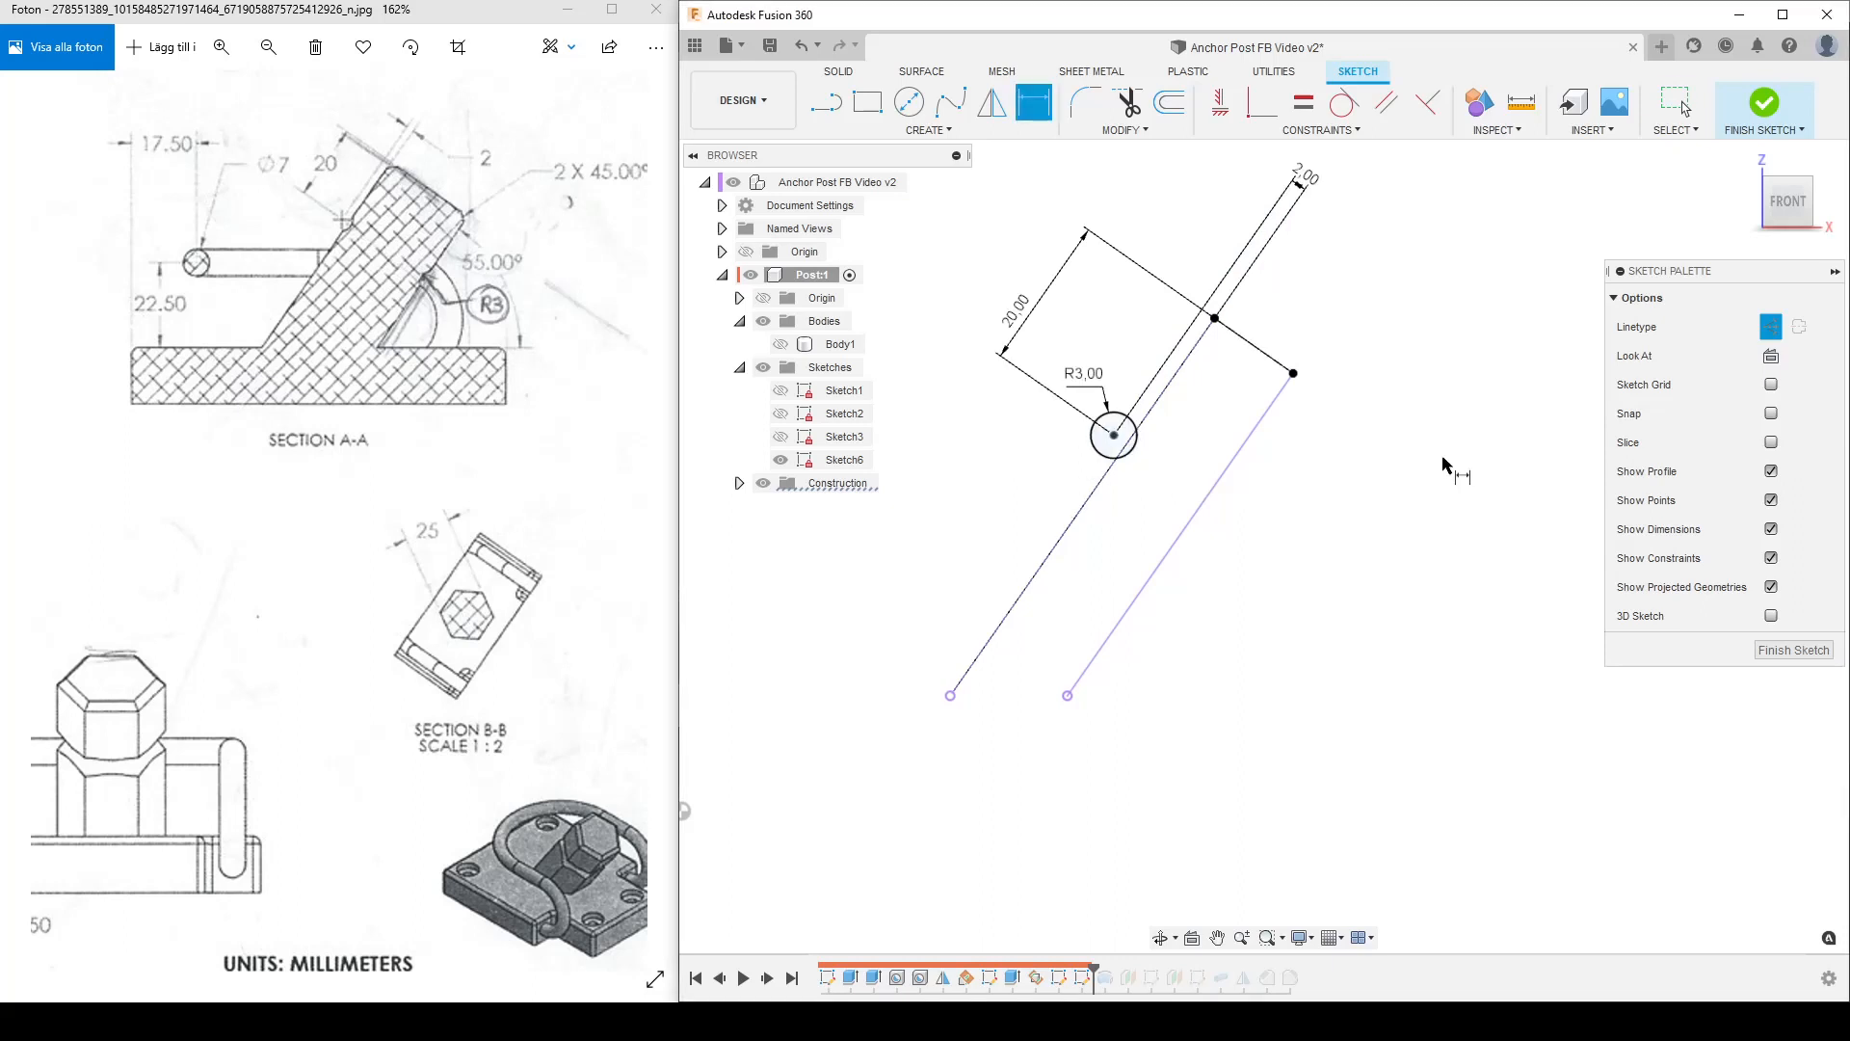
pyautogui.press('Escape')
# Step: Rearrange the R3, 20 mm and 2 mm dimension labels around the circle for readability and finish the sketch
pyautogui.moveTo(1088, 376); pyautogui.dragTo(996, 477)
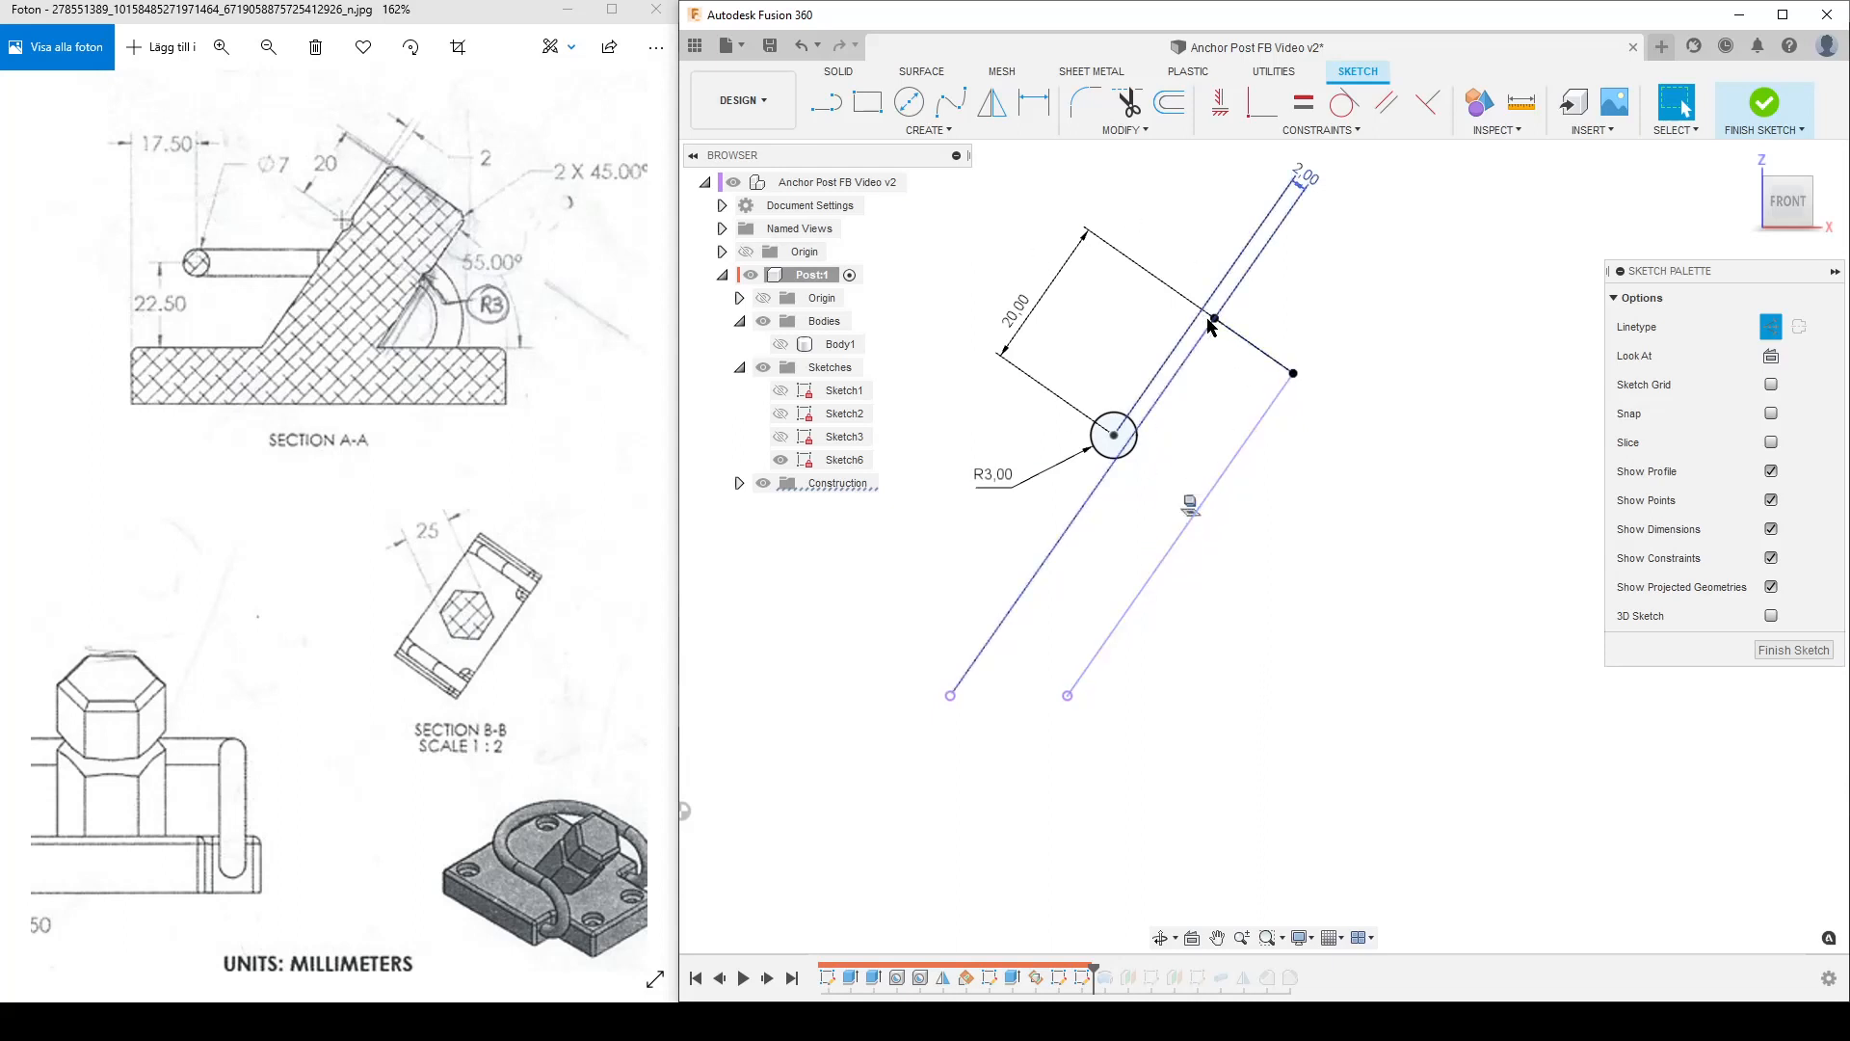
pyautogui.moveTo(1038, 313); pyautogui.dragTo(1223, 401)
pyautogui.moveTo(1299, 170); pyautogui.dragTo(1093, 349)
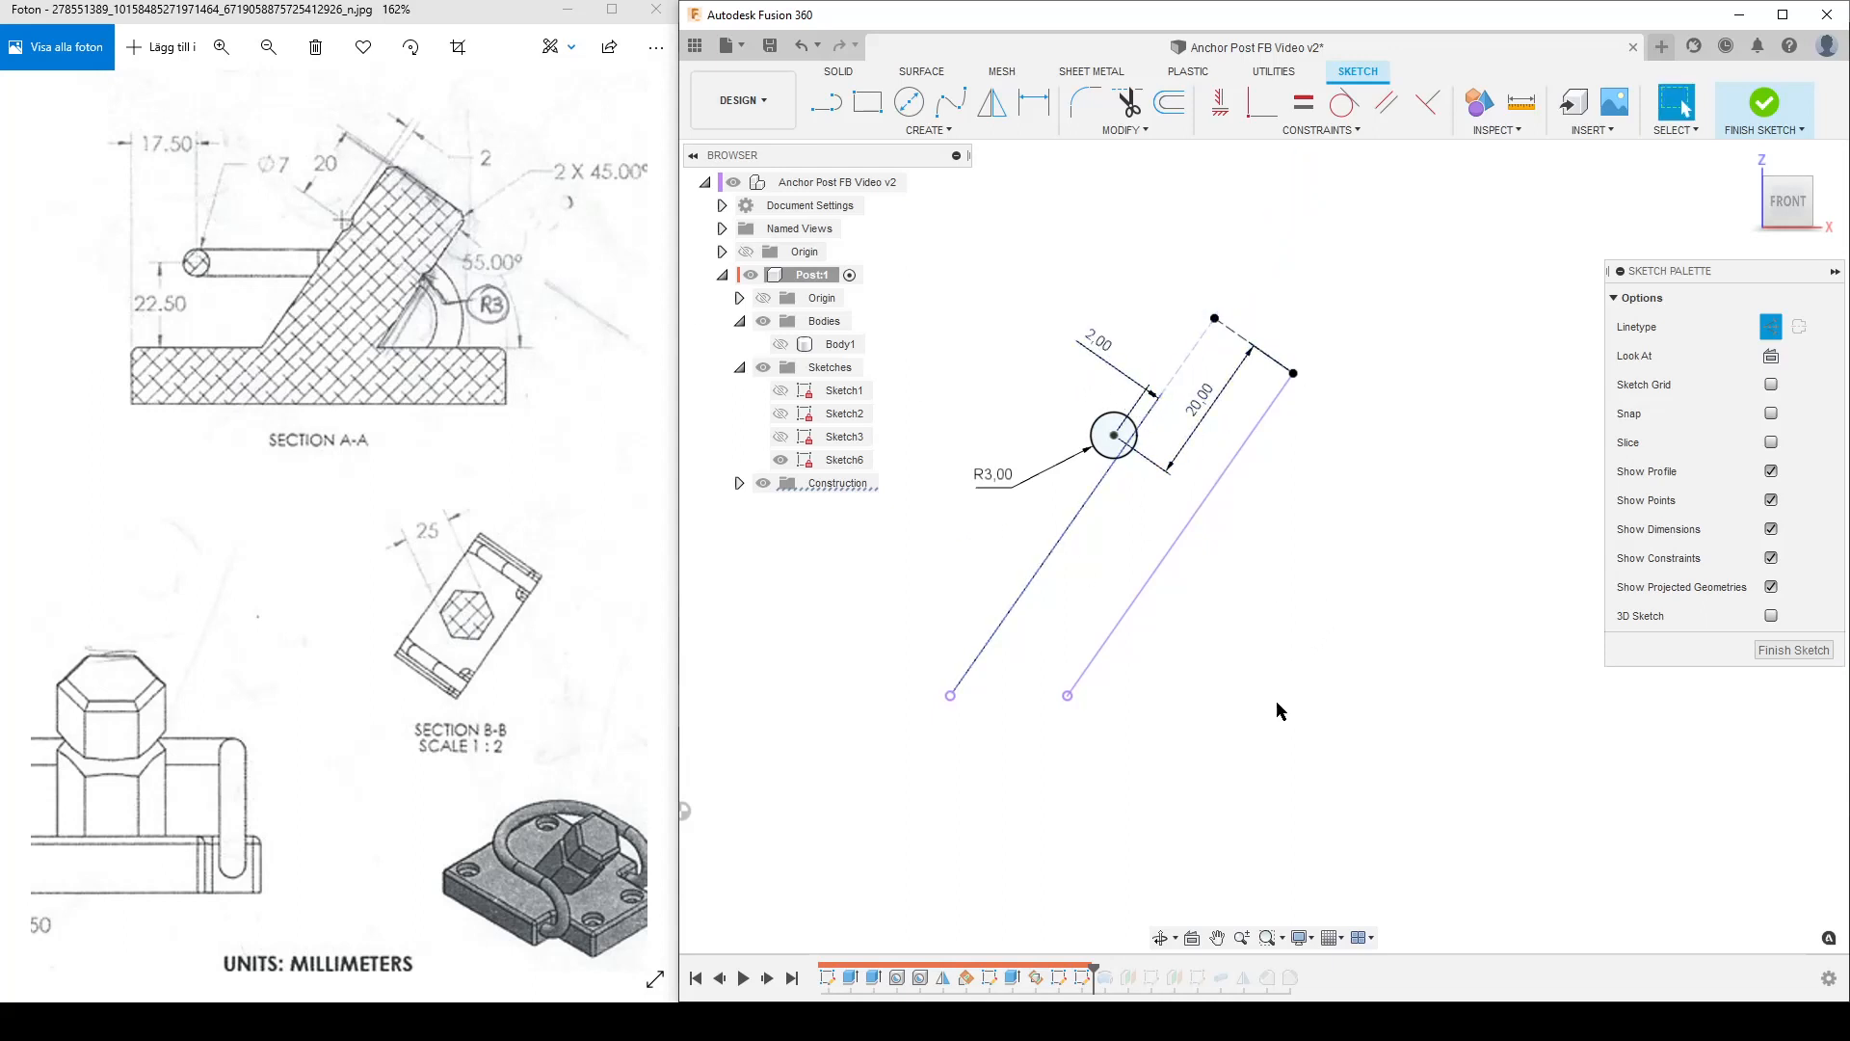
pyautogui.click(1794, 651)
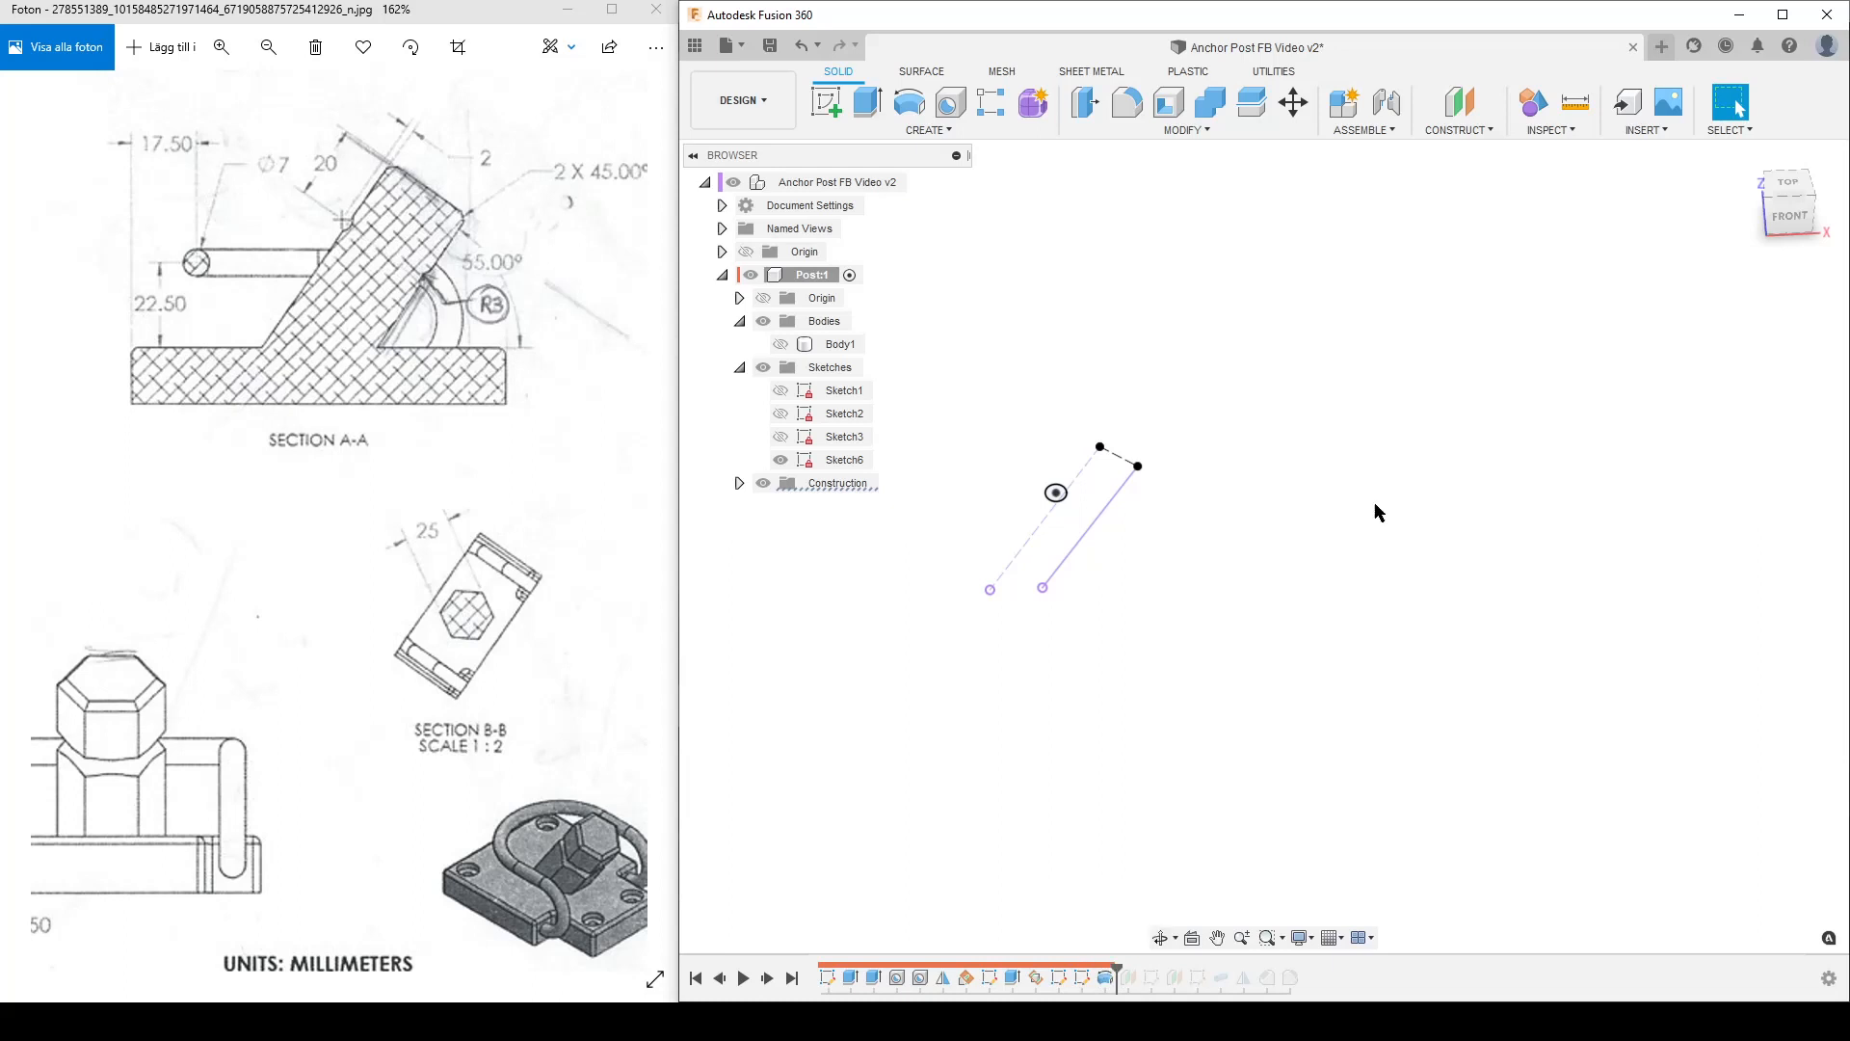
# Step: Show Body1, reopen the groove's revolve feature with Sketch3 hidden, and clear its old profile and axis
pyautogui.click(781, 345)
pyautogui.rightClick(1106, 978)
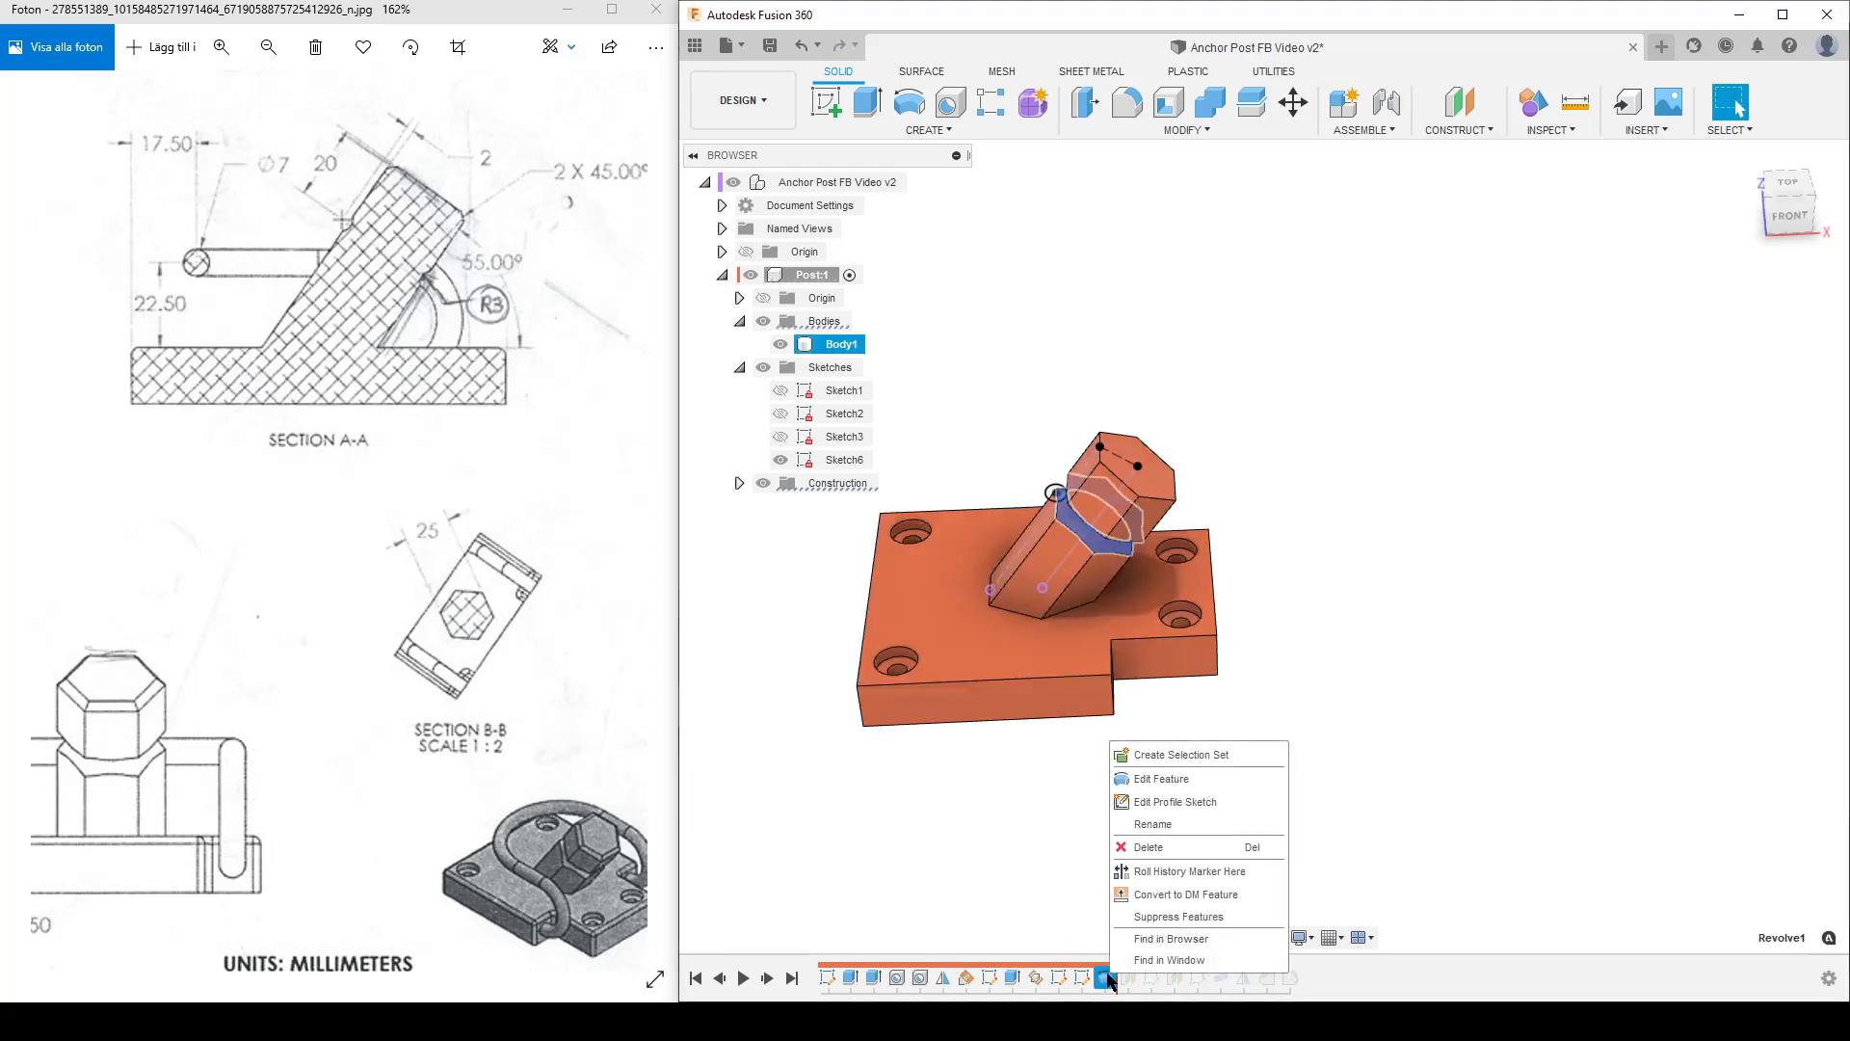
pyautogui.click(1213, 789)
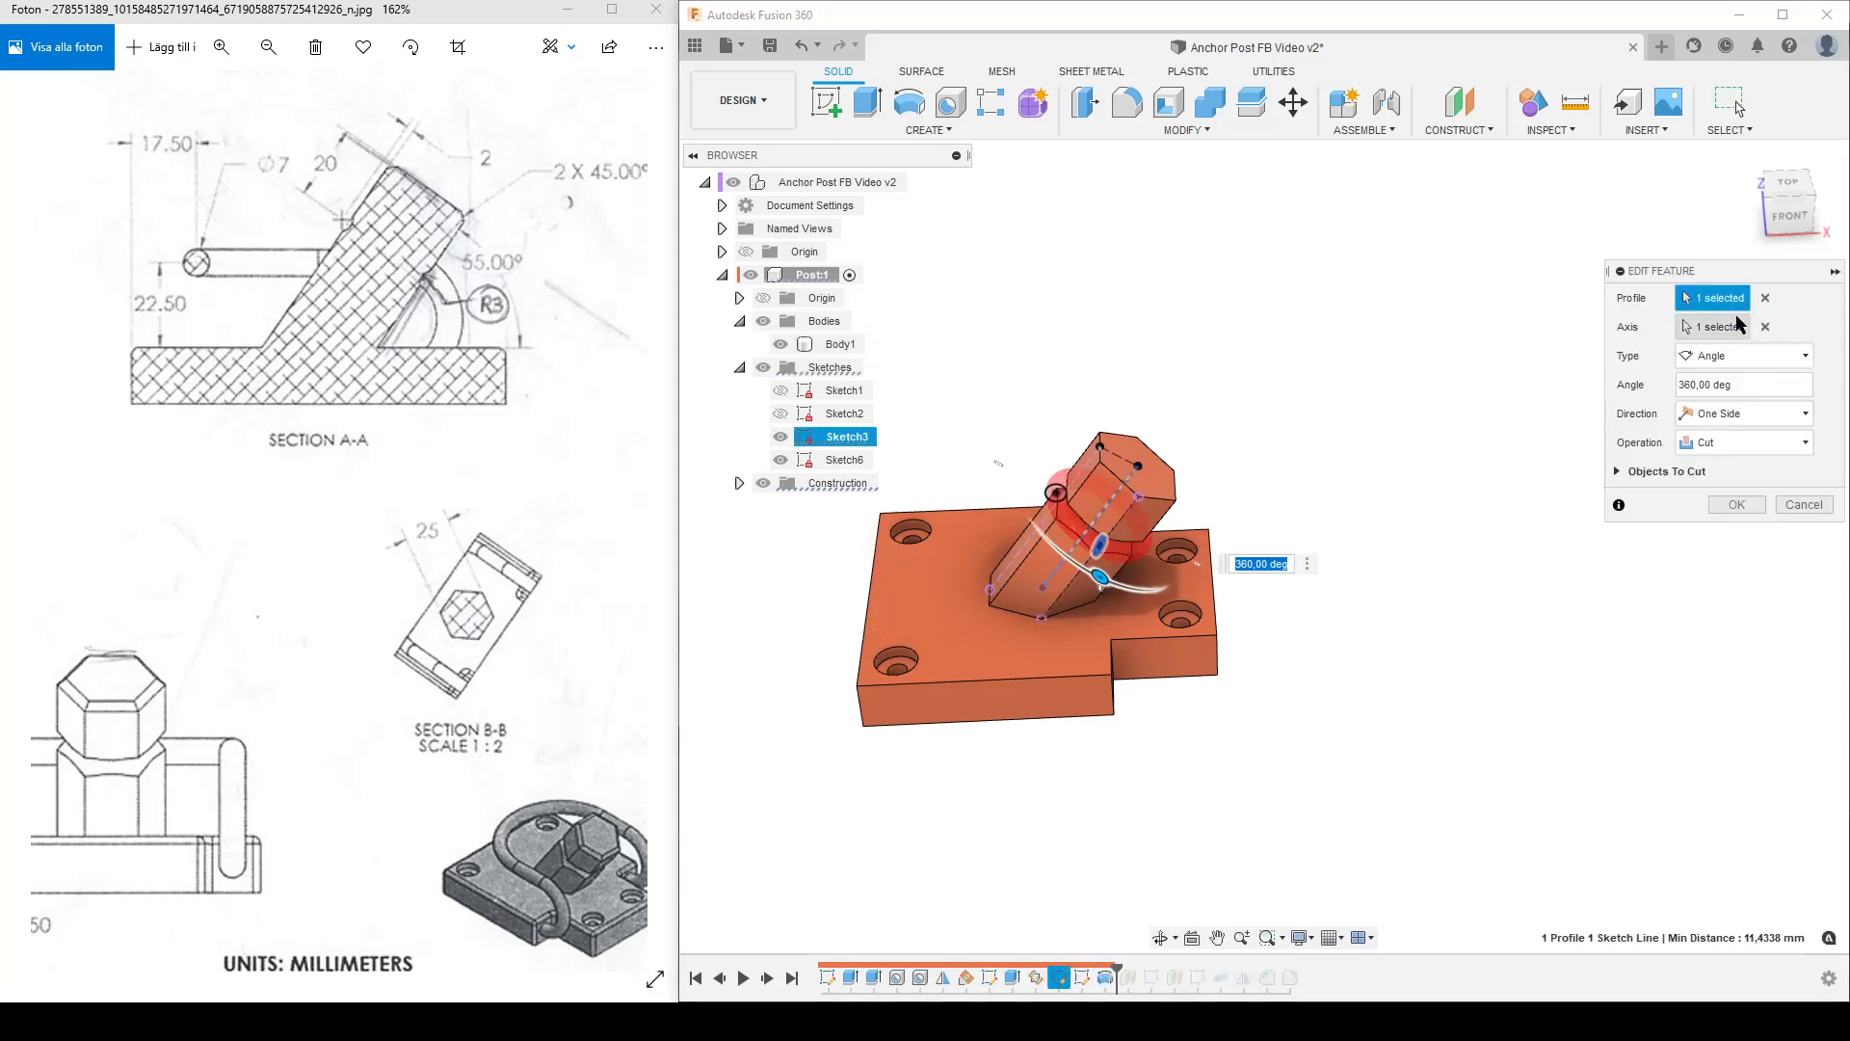
pyautogui.click(780, 439)
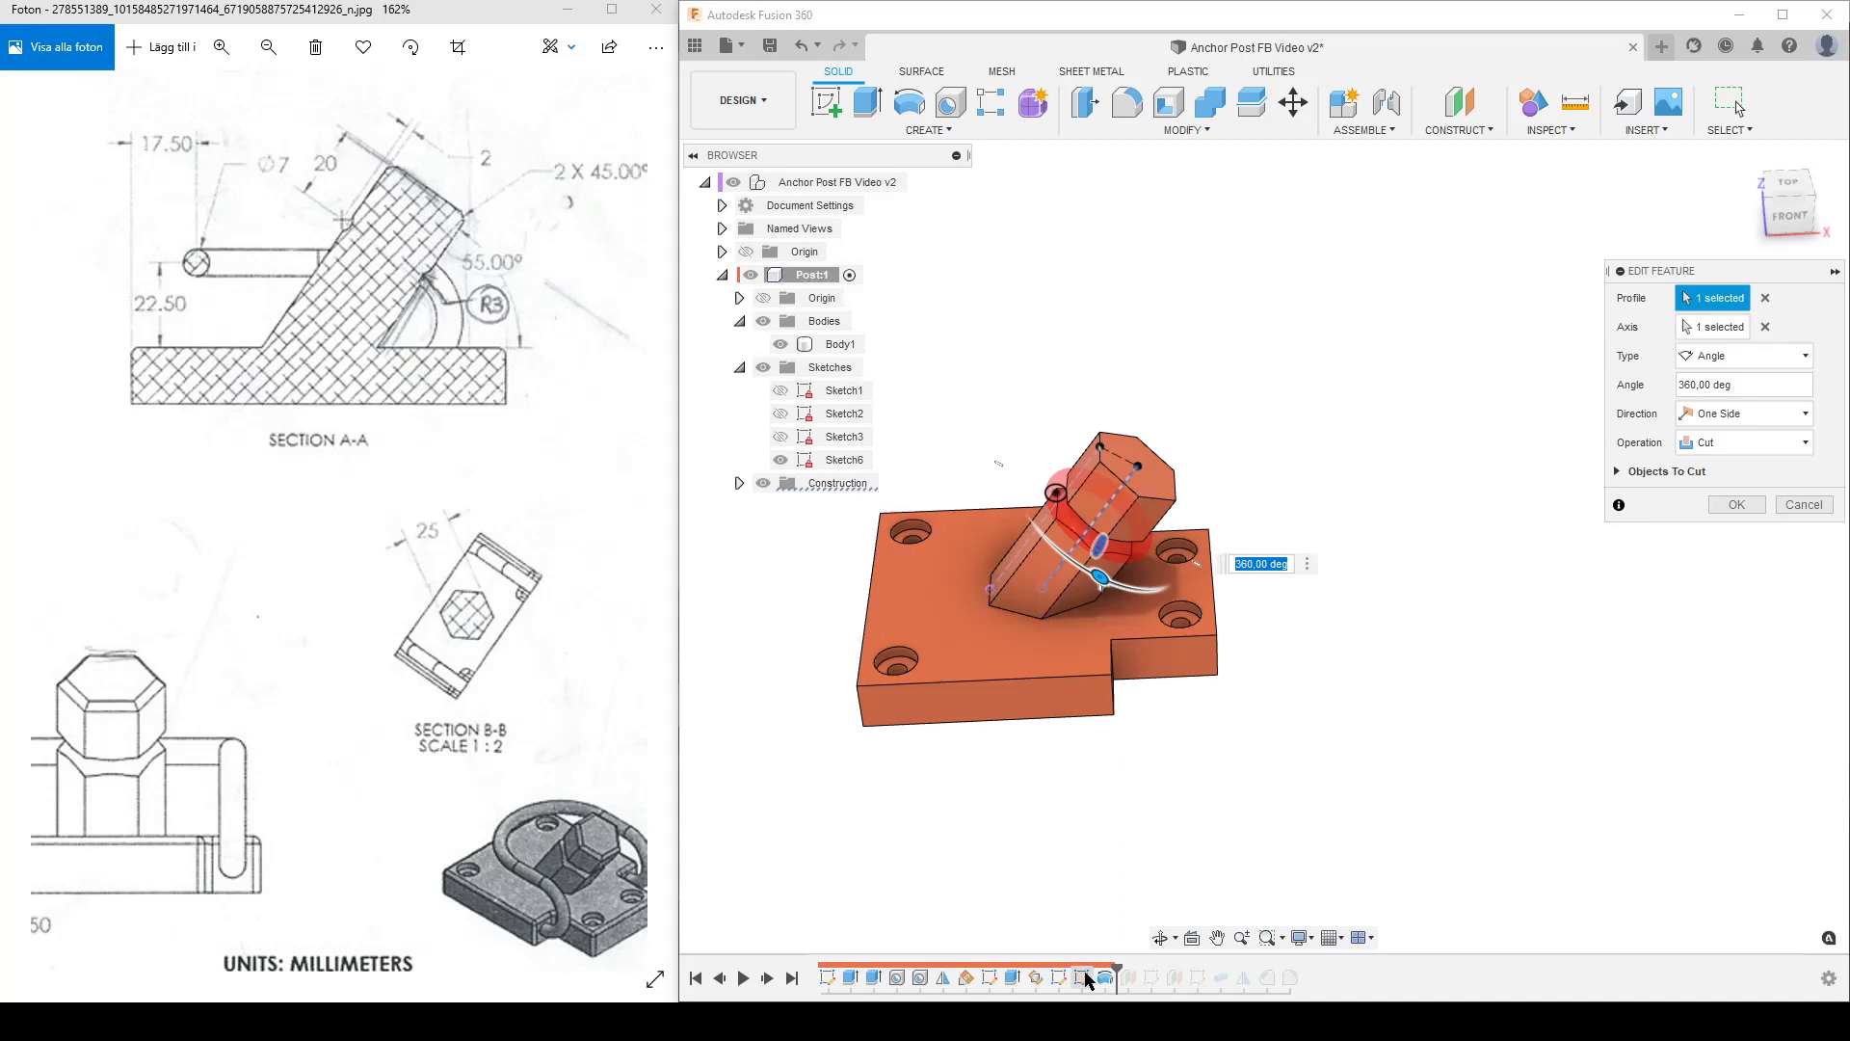
pyautogui.click(1766, 327)
pyautogui.click(1766, 298)
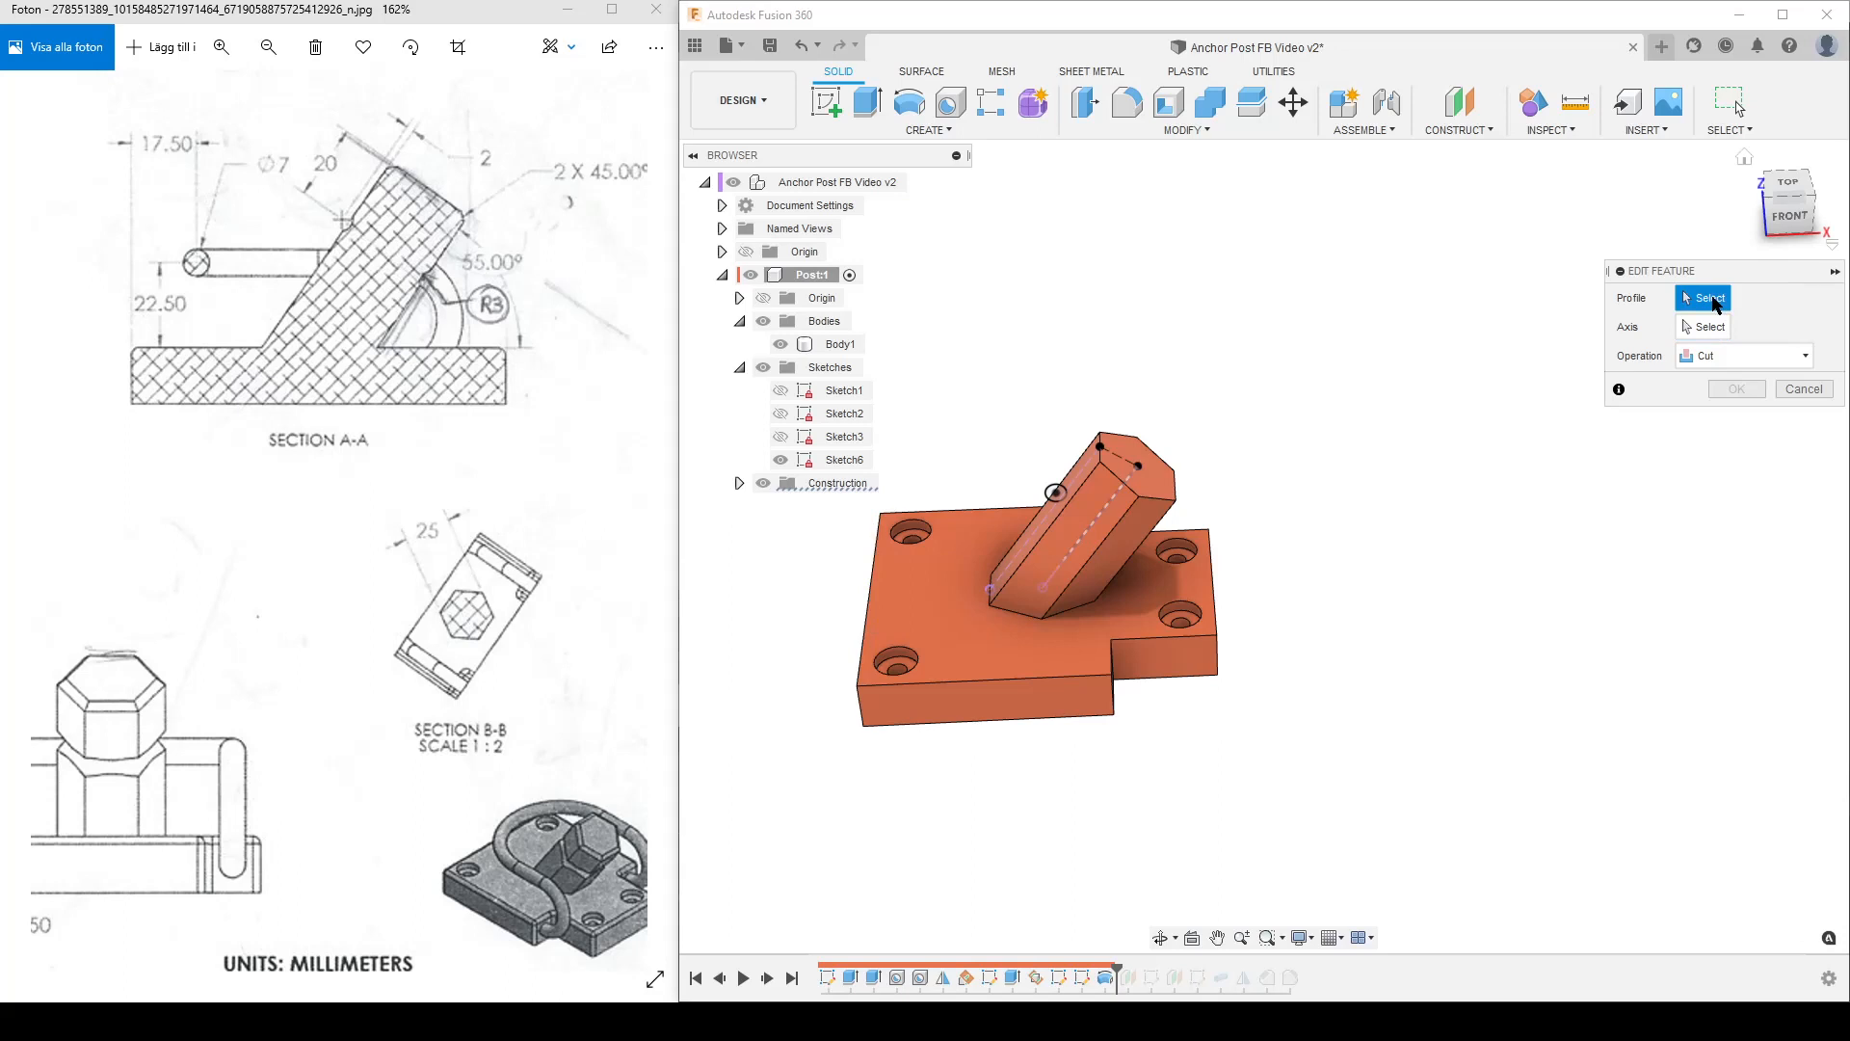
# Step: Assign the R3 circle as profile and the post's projected center edge as axis for the 360° revolve cut
pyautogui.scroll(5, 1015, 736)
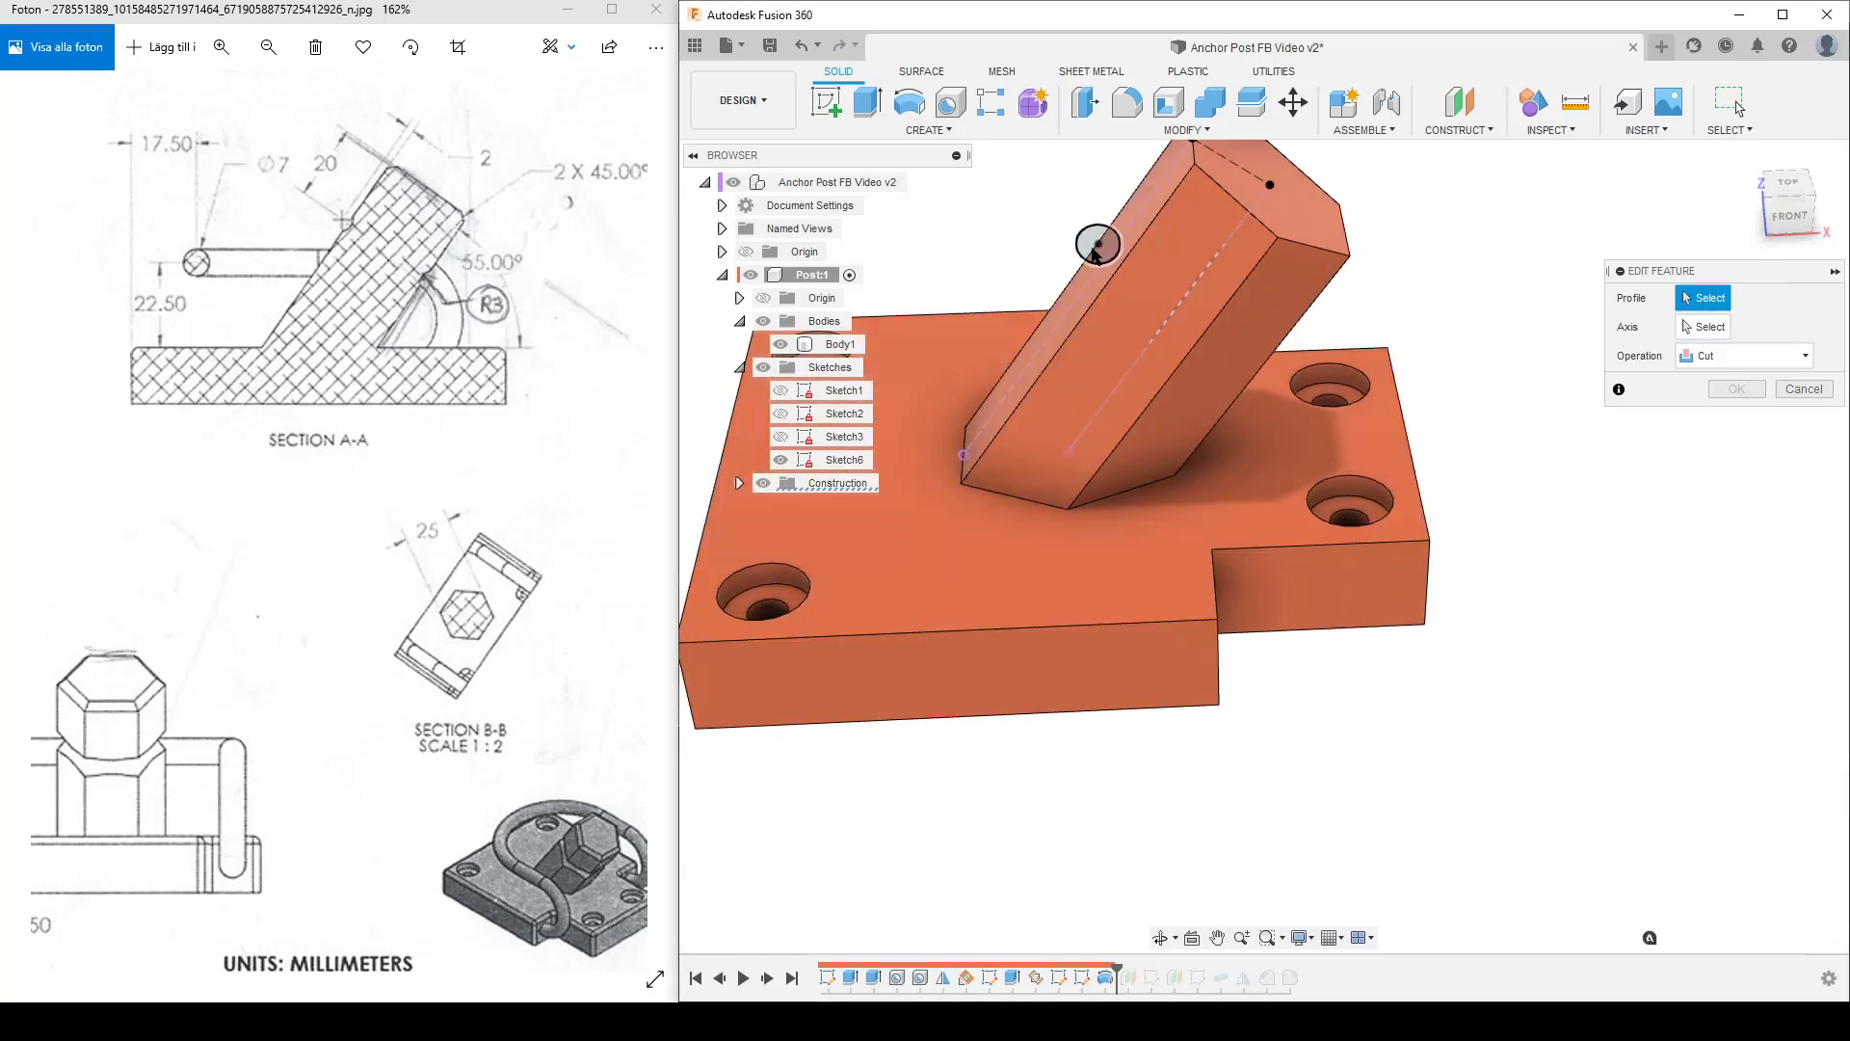
pyautogui.click(1099, 245)
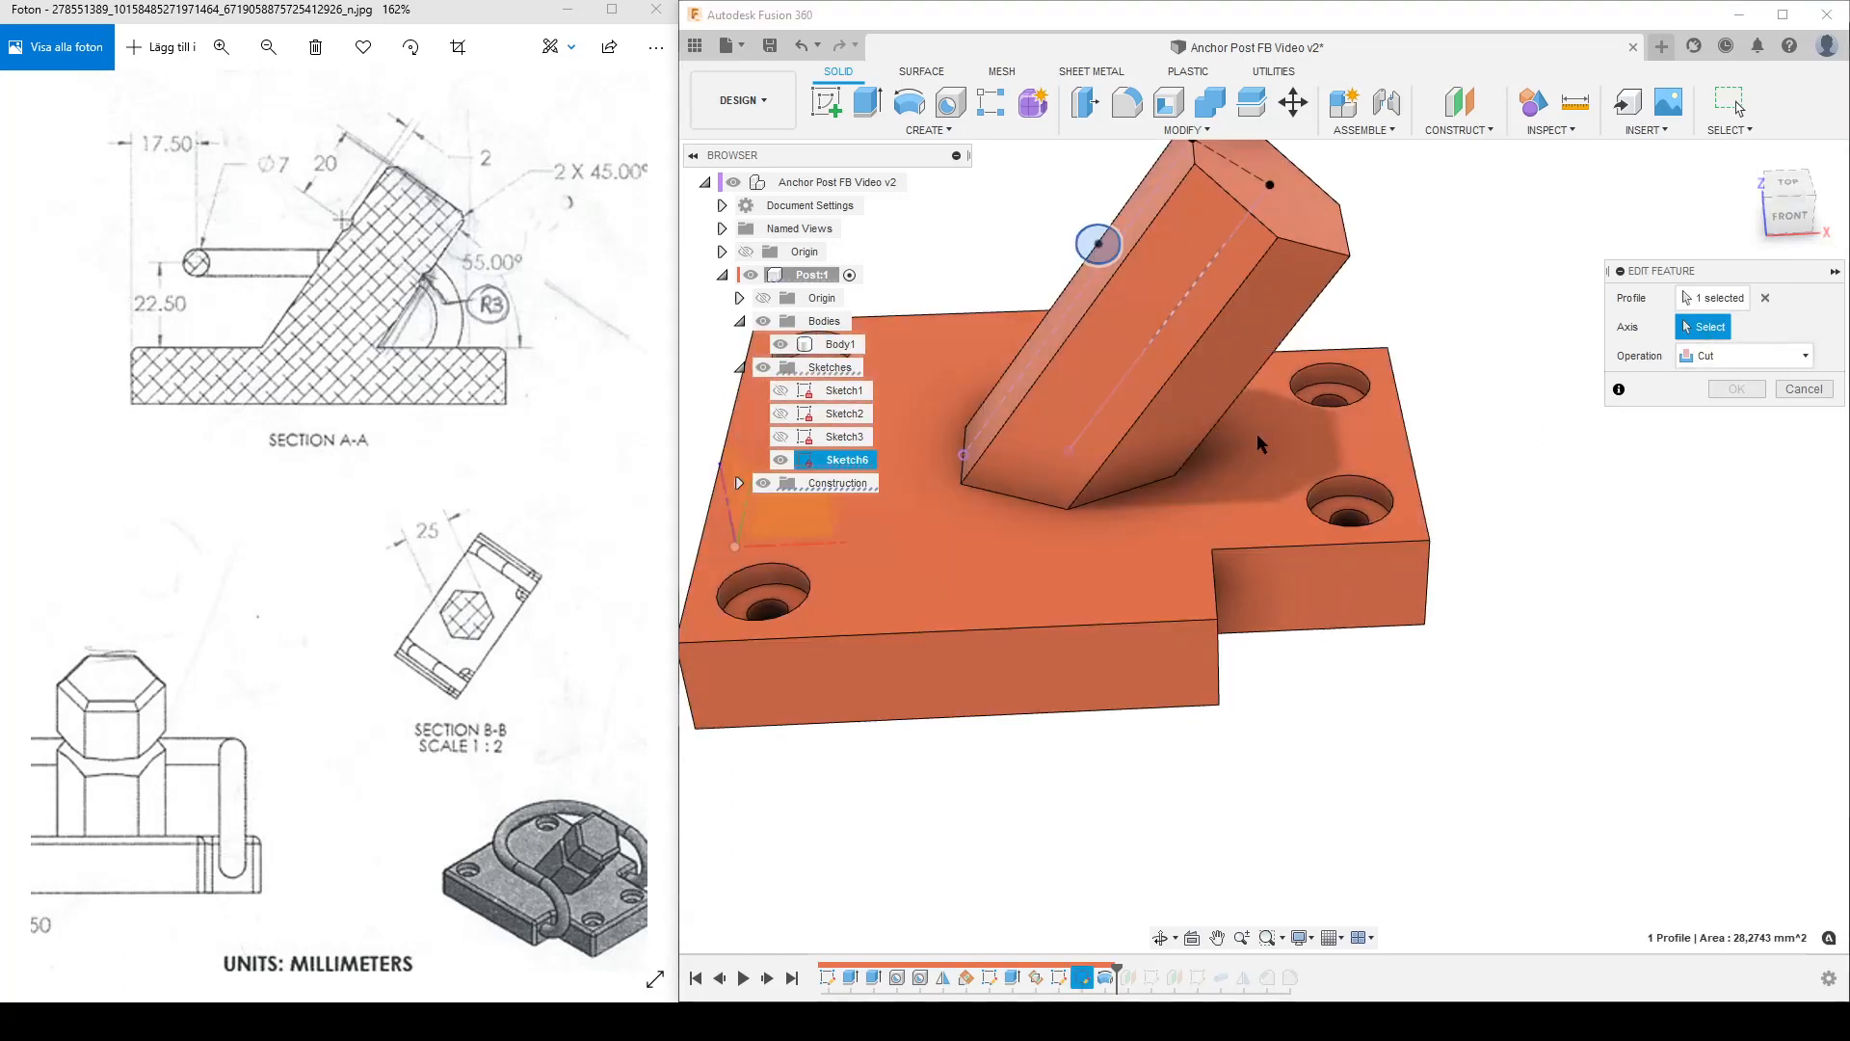
pyautogui.click(1230, 239)
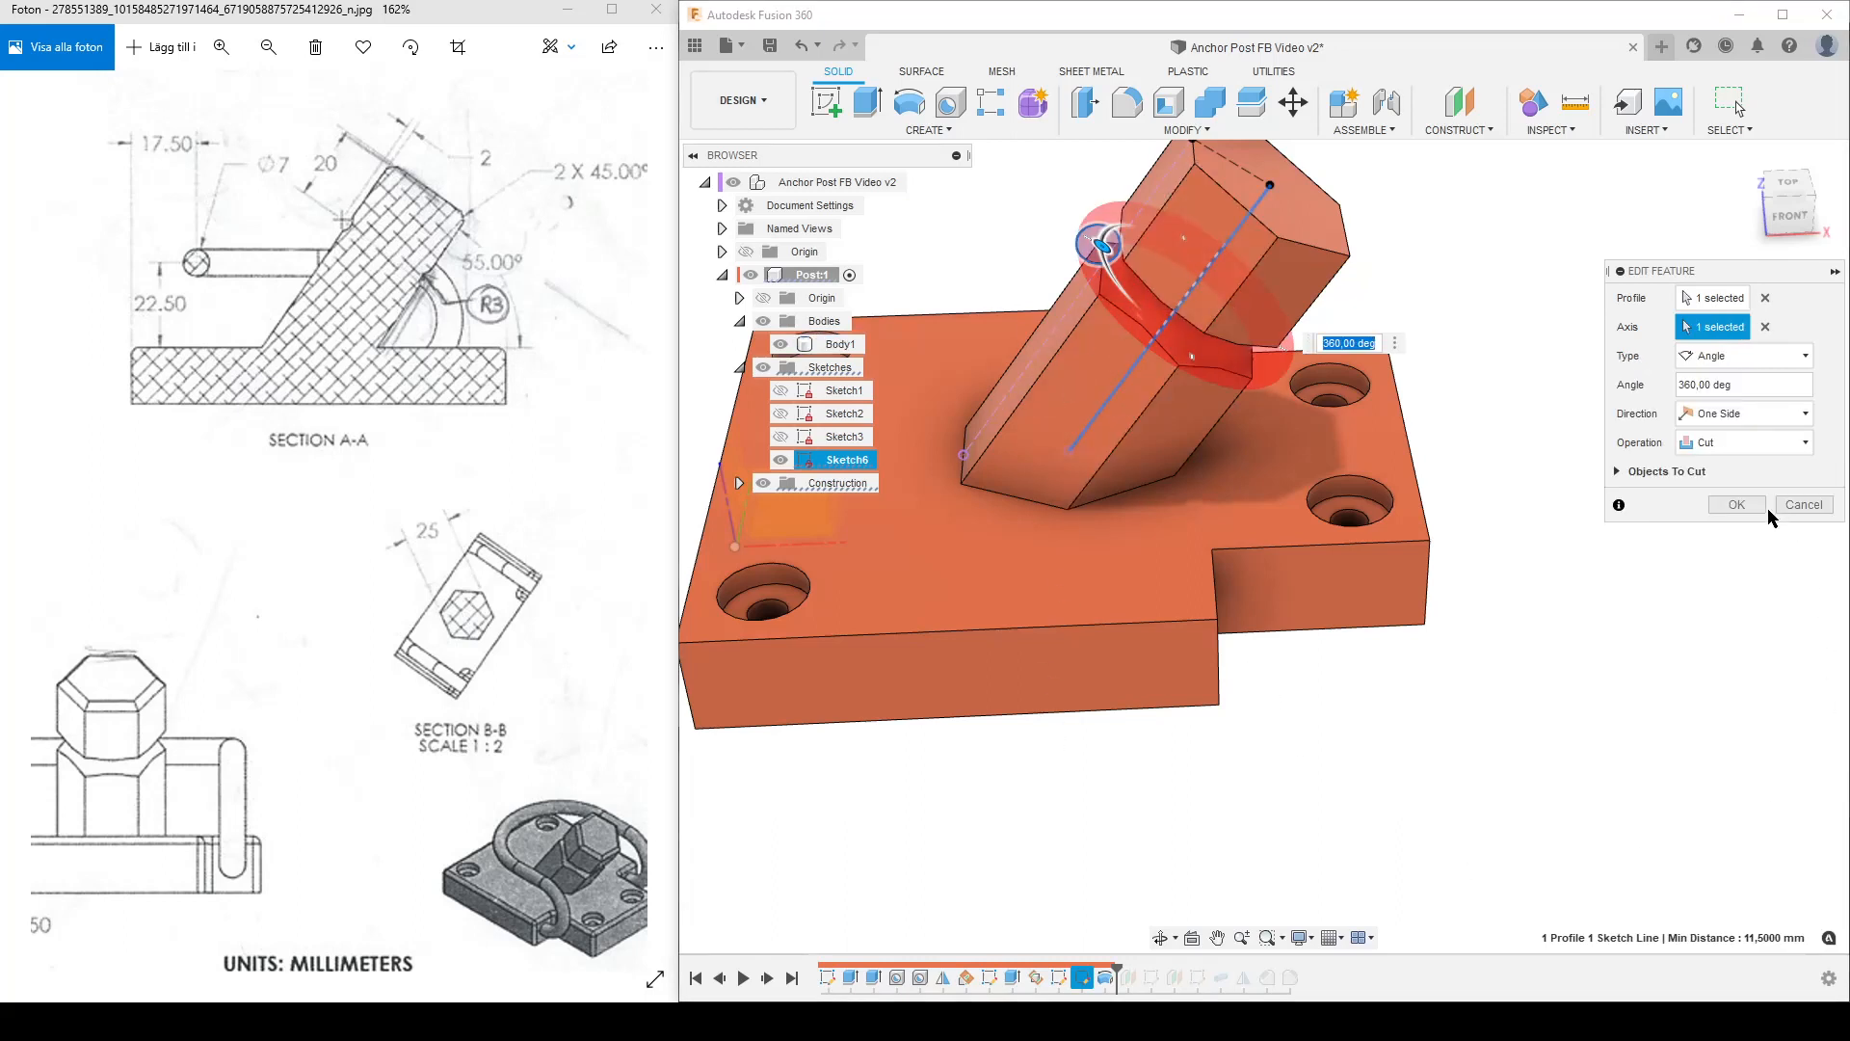
pyautogui.click(1737, 505)
pyautogui.scroll(-3, 1263, 675)
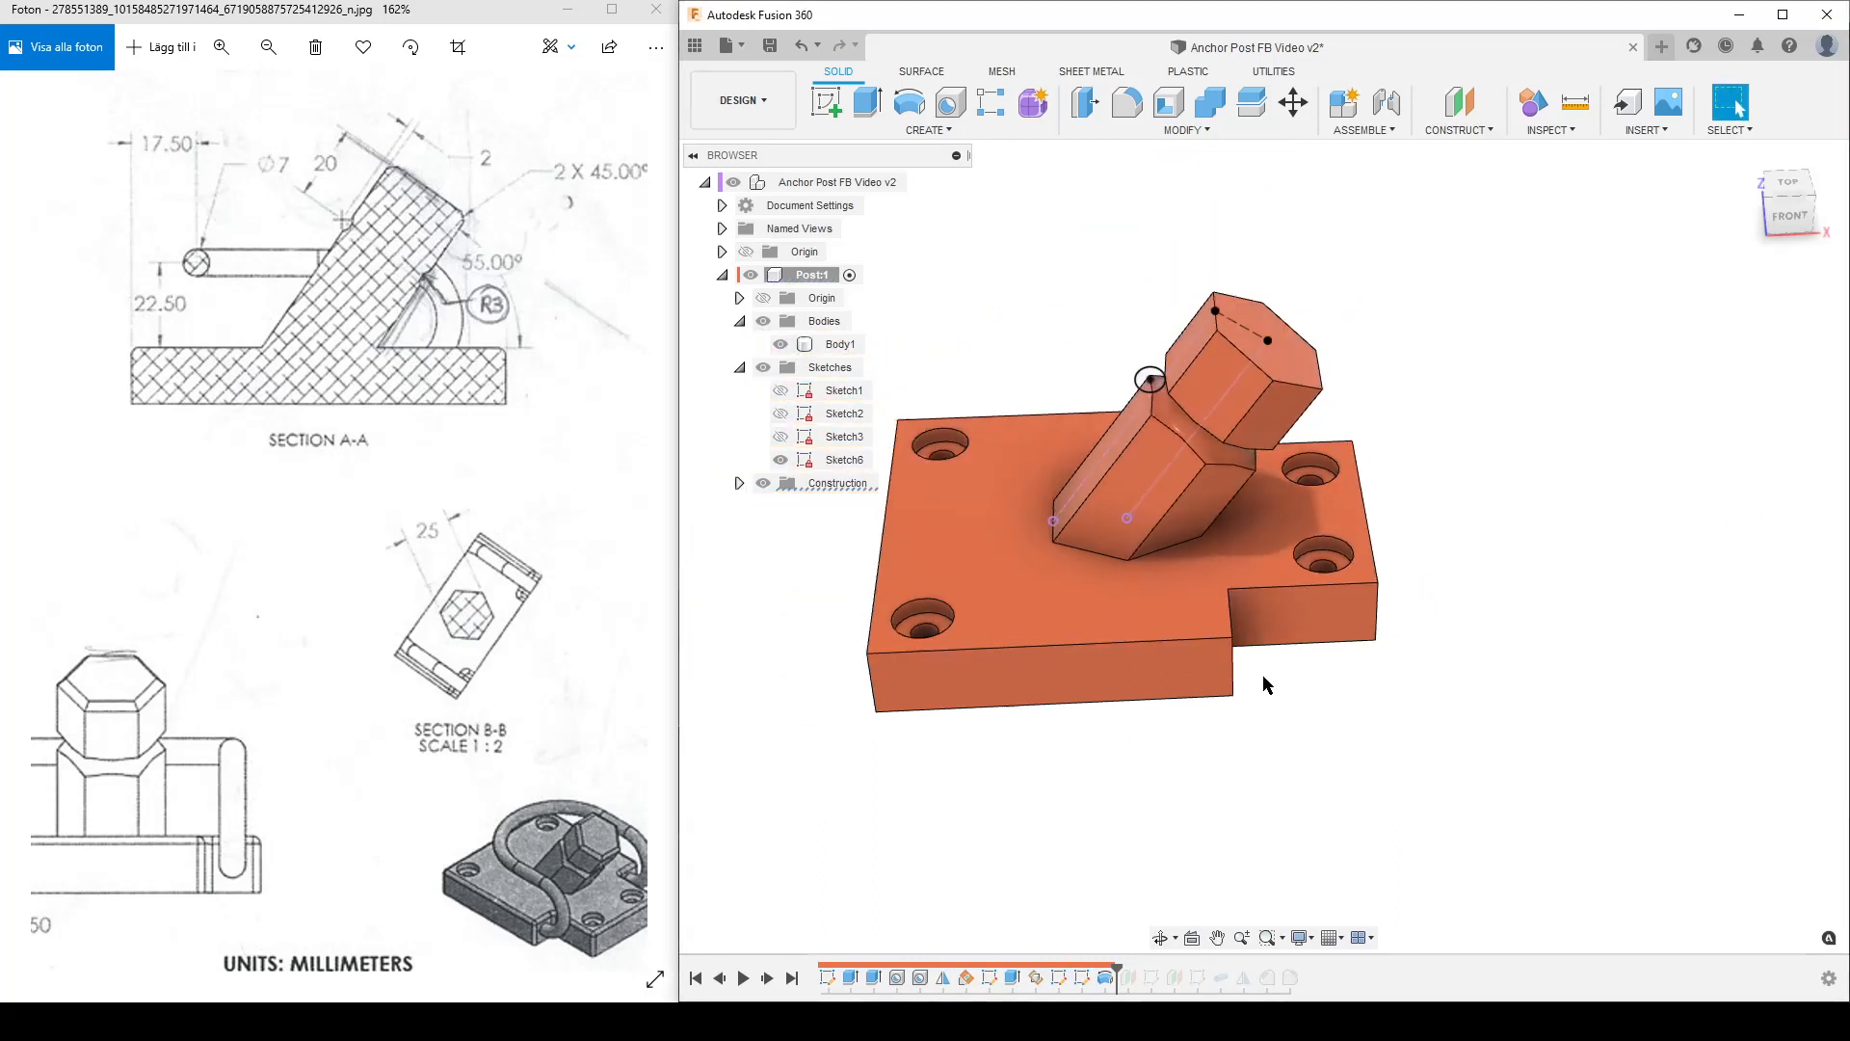
# Step: Delete the unused Sketch3 and Plane2 features from the design history
pyautogui.keyDown('shift'); pyautogui.moveTo(1509, 742); pyautogui.dragTo(1436, 706, button='middle'); pyautogui.keyUp('shift')
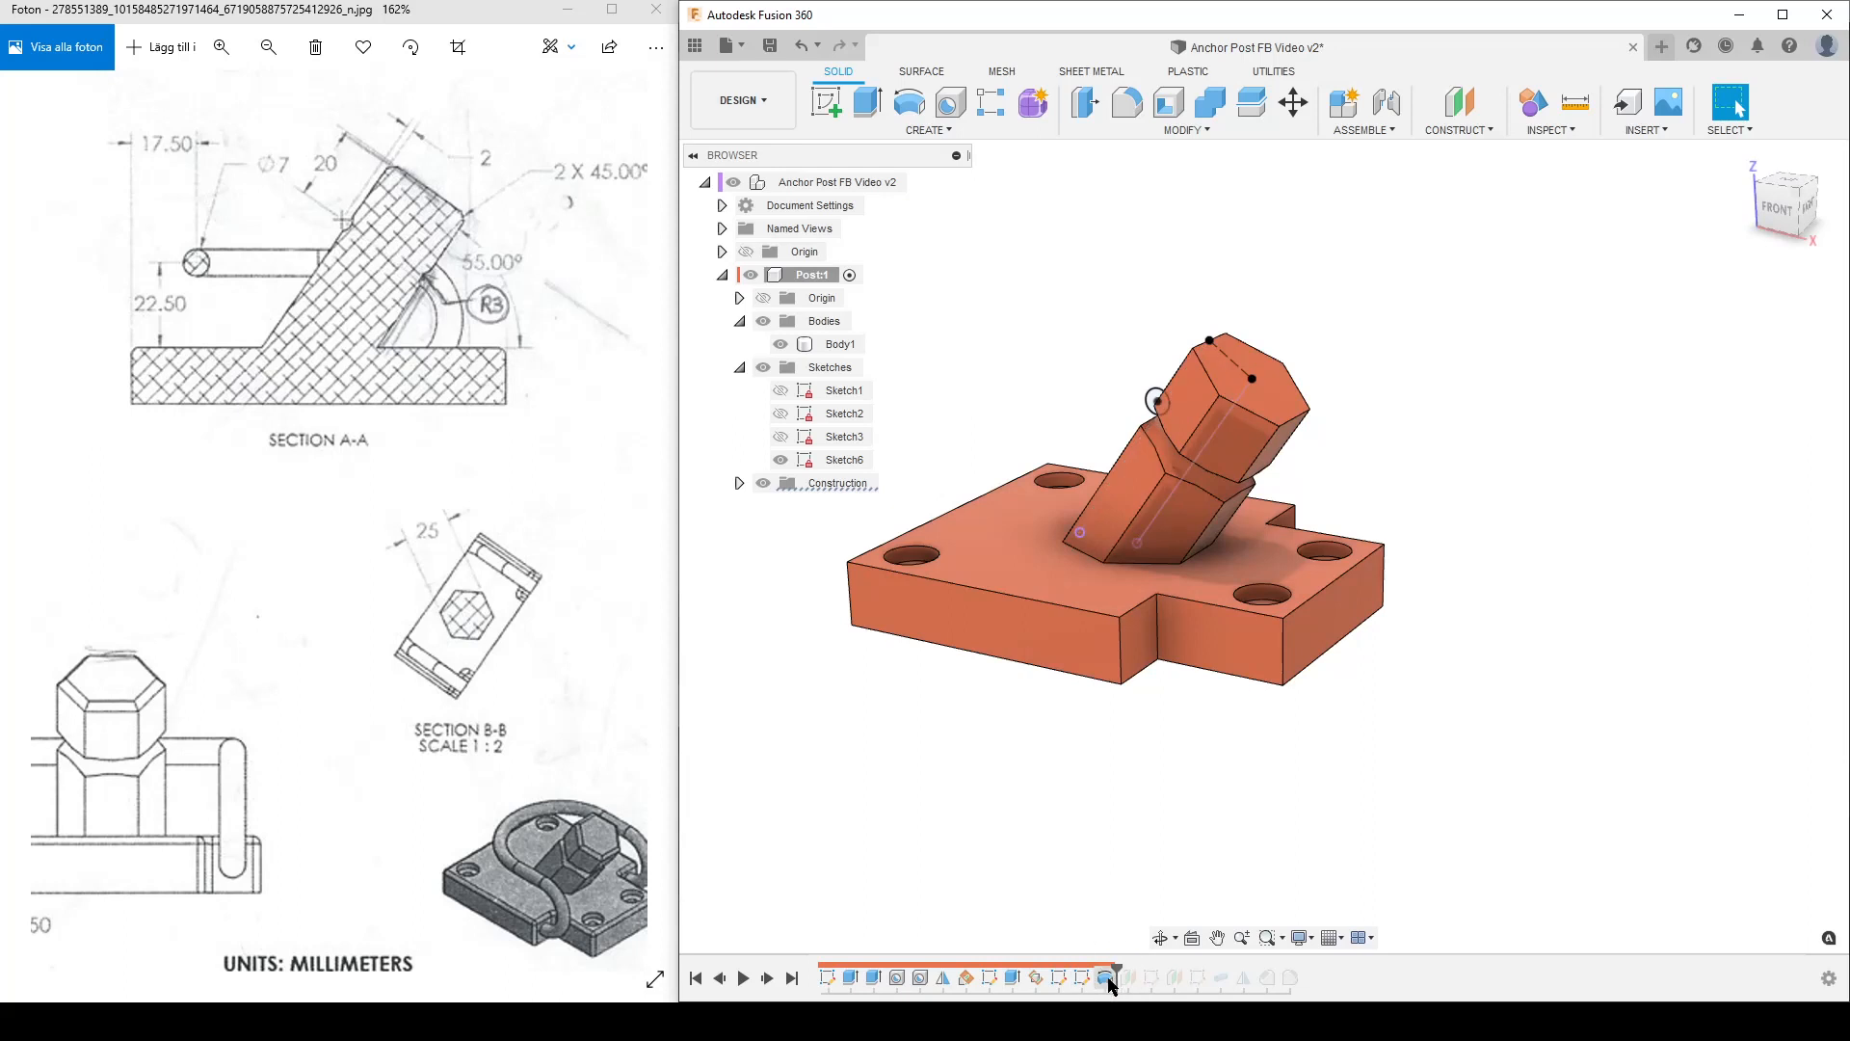
pyautogui.click(1058, 978)
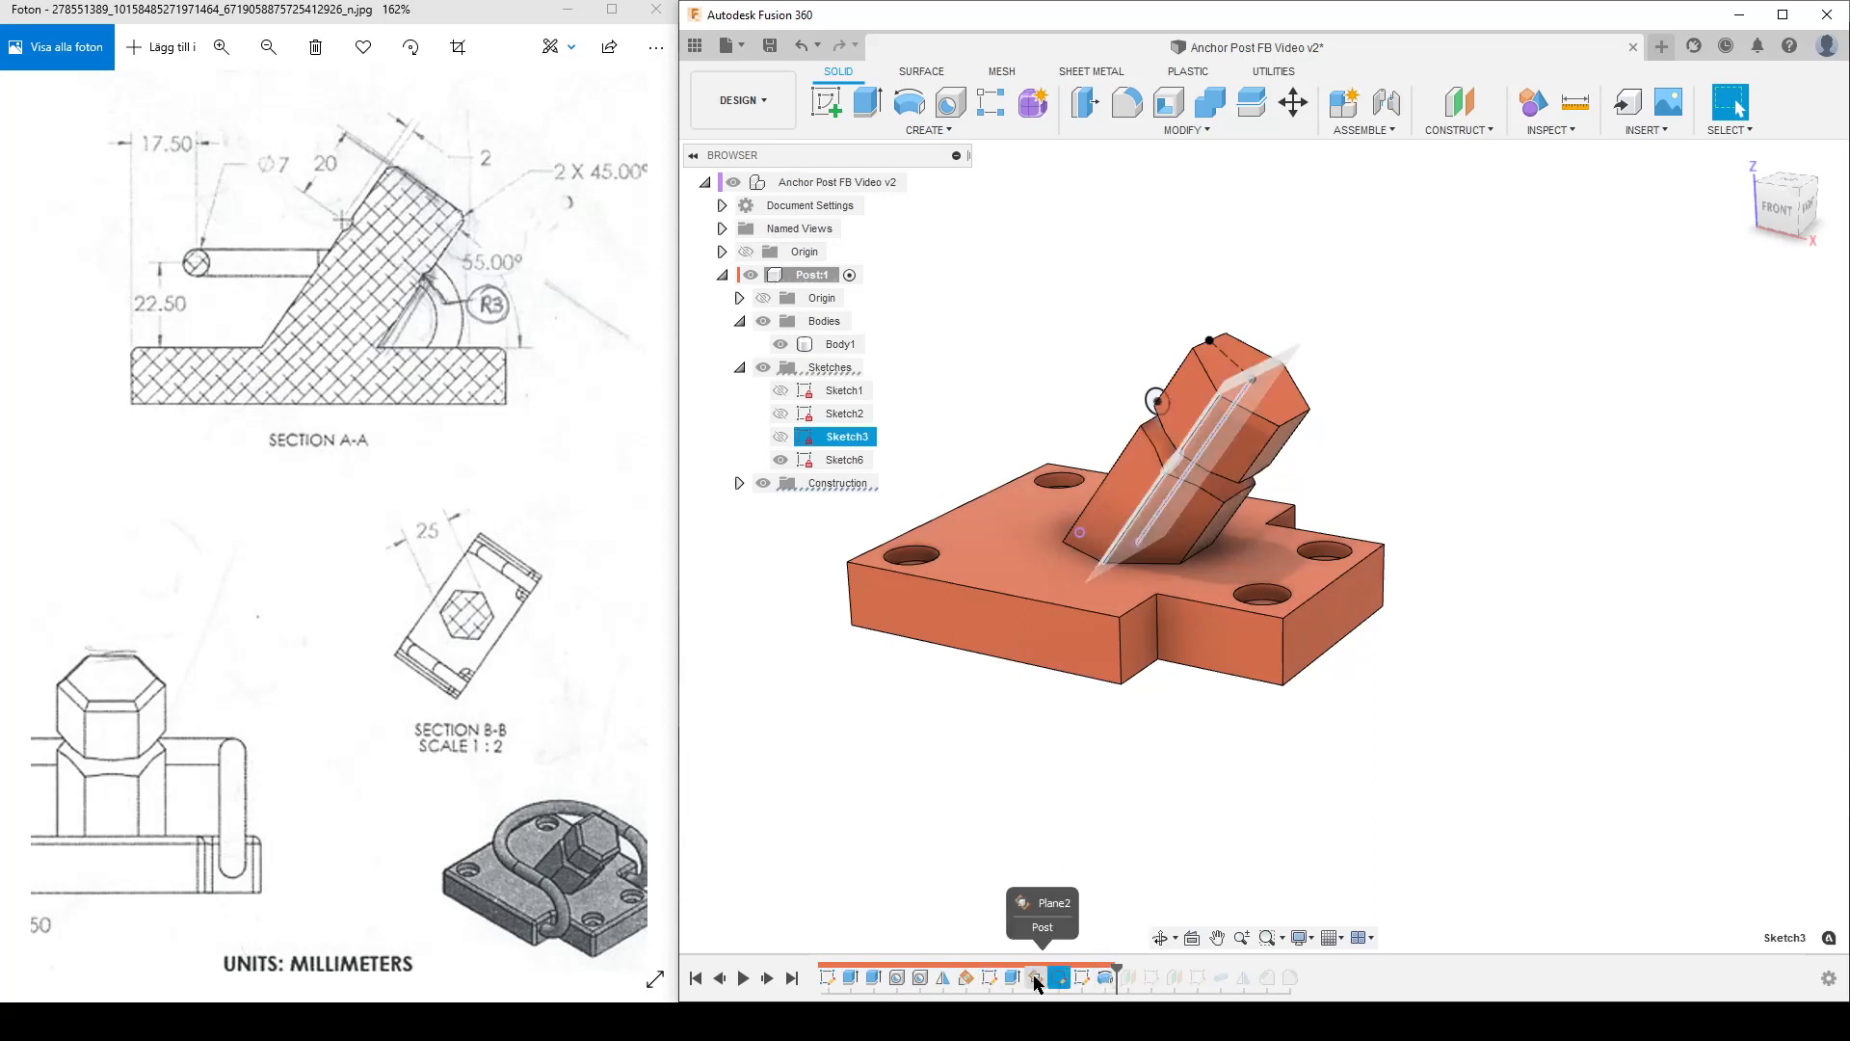
pyautogui.keyDown('ctrl'); pyautogui.click(1037, 979); pyautogui.keyUp('ctrl')
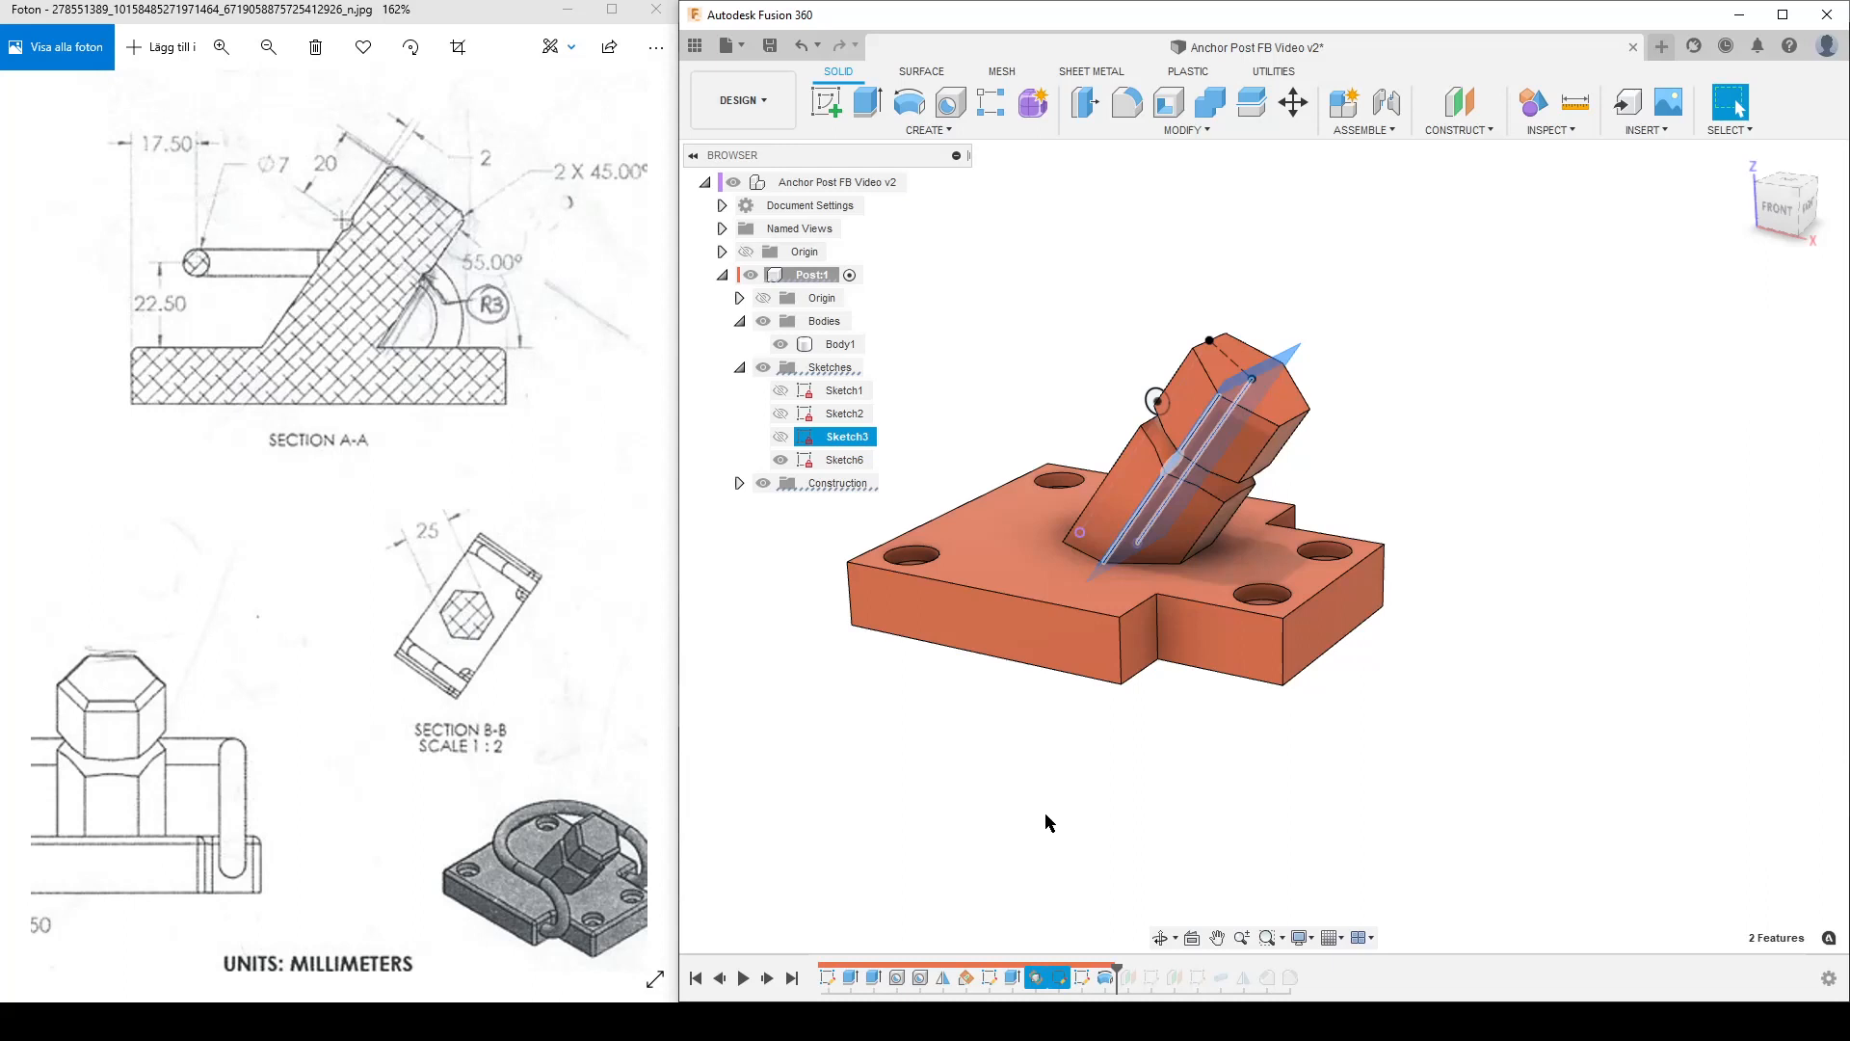
pyautogui.rightClick(1055, 984)
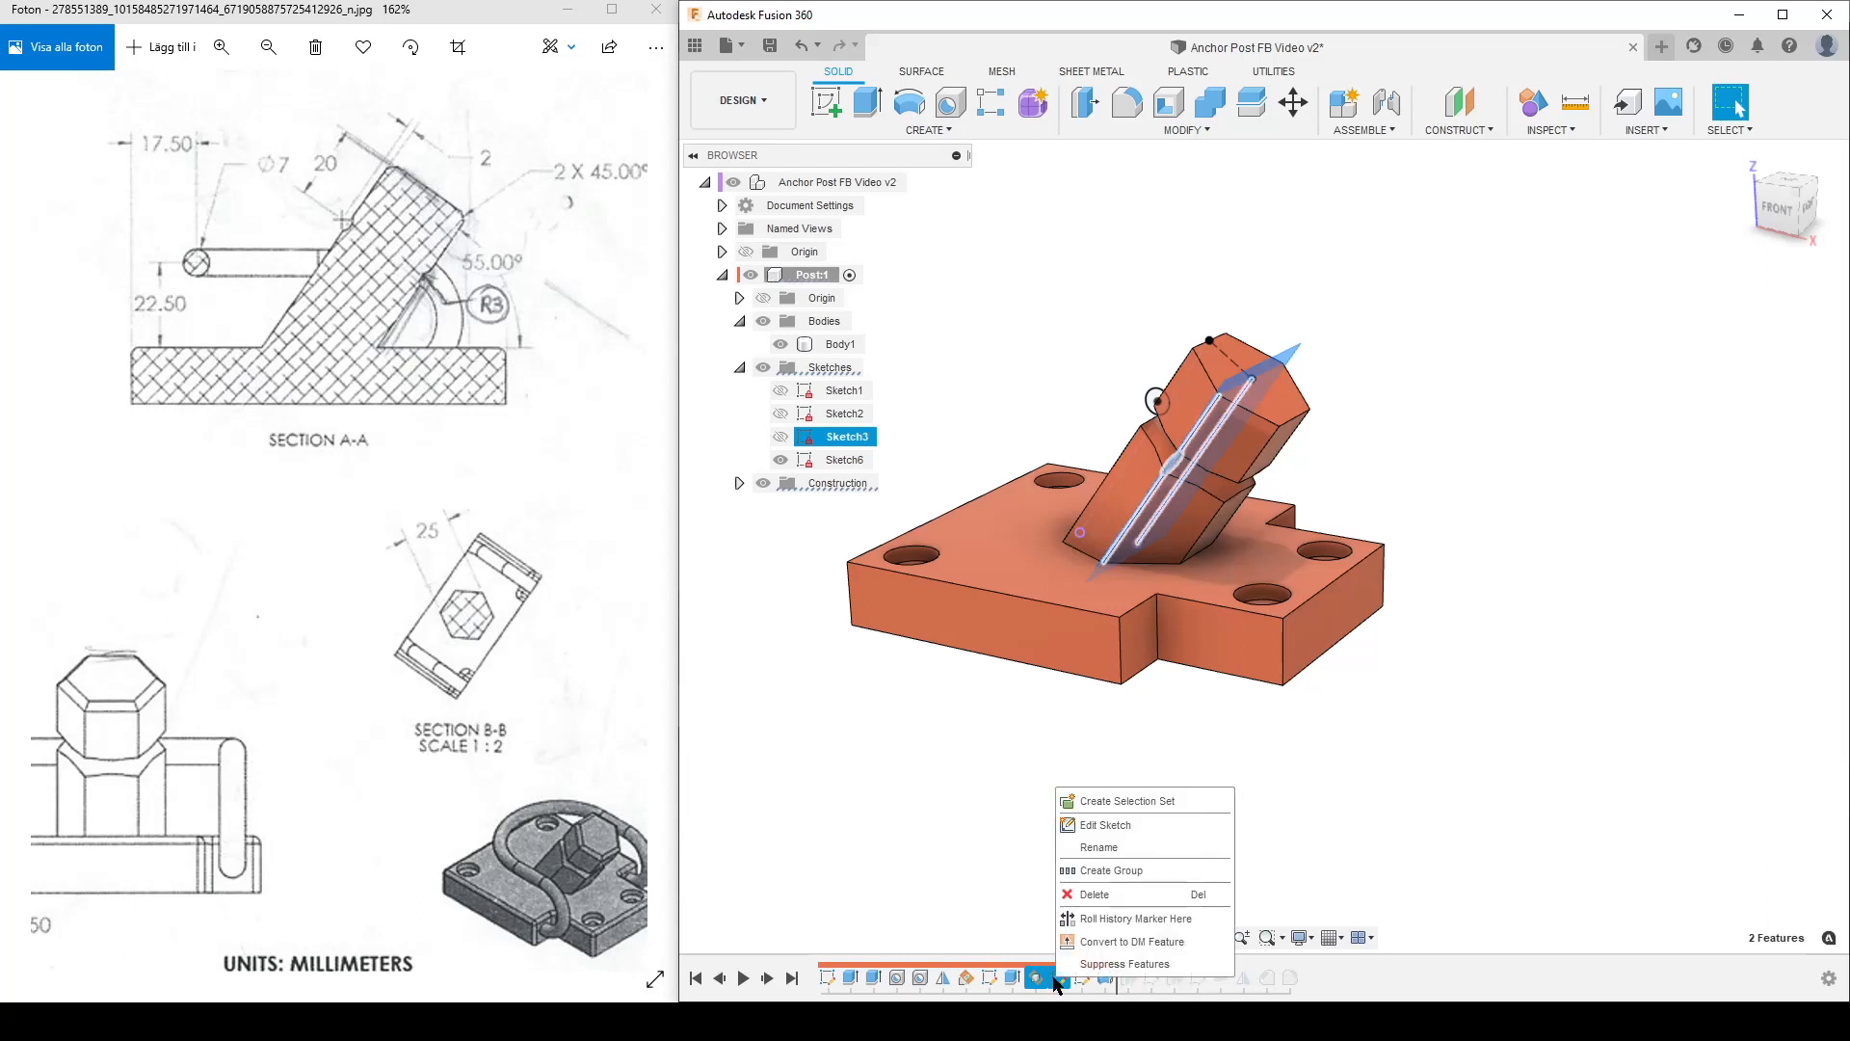
pyautogui.click(1095, 894)
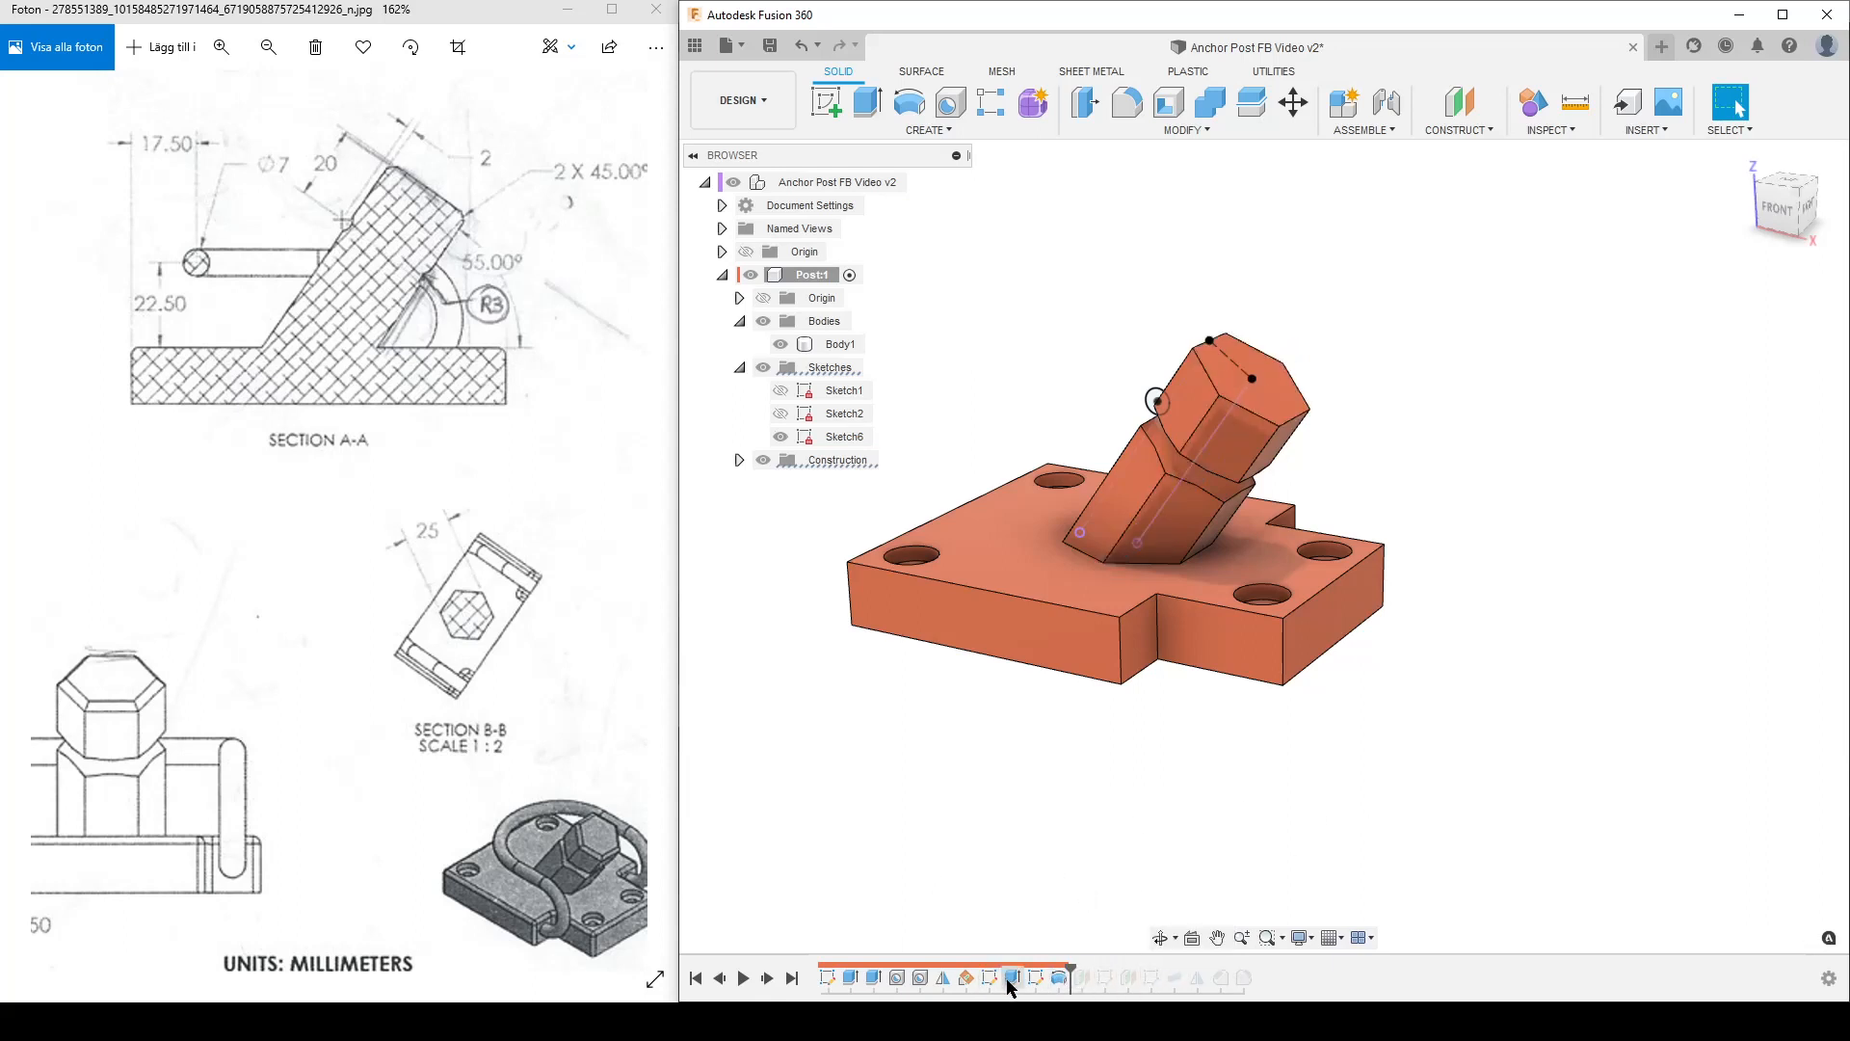
# Step: Examine the revolved groove on the slanted post from the front and at an angle, including where the circle meets the edge
pyautogui.scroll(4, 1107, 711)
pyautogui.scroll(-4, 1115, 712)
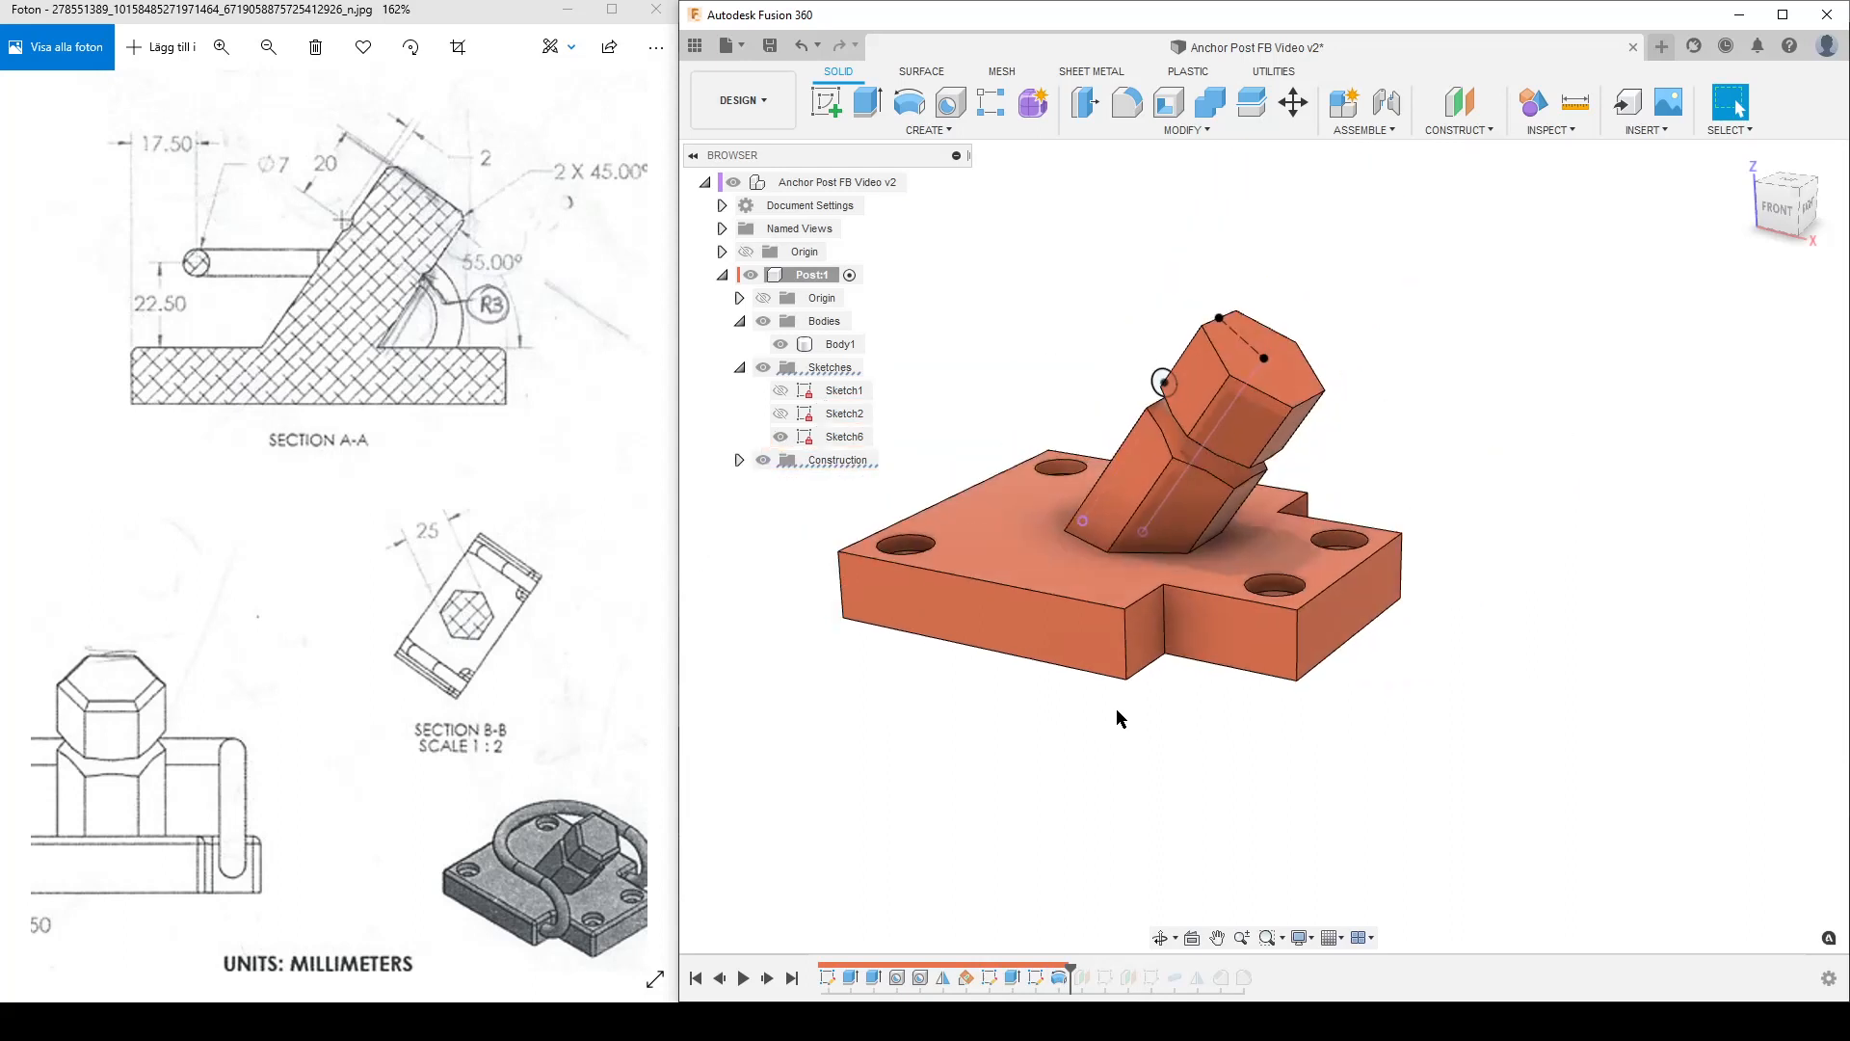
pyautogui.keyDown('shift'); pyautogui.moveTo(1116, 712); pyautogui.dragTo(1225, 658, button='middle'); pyautogui.keyUp('shift')
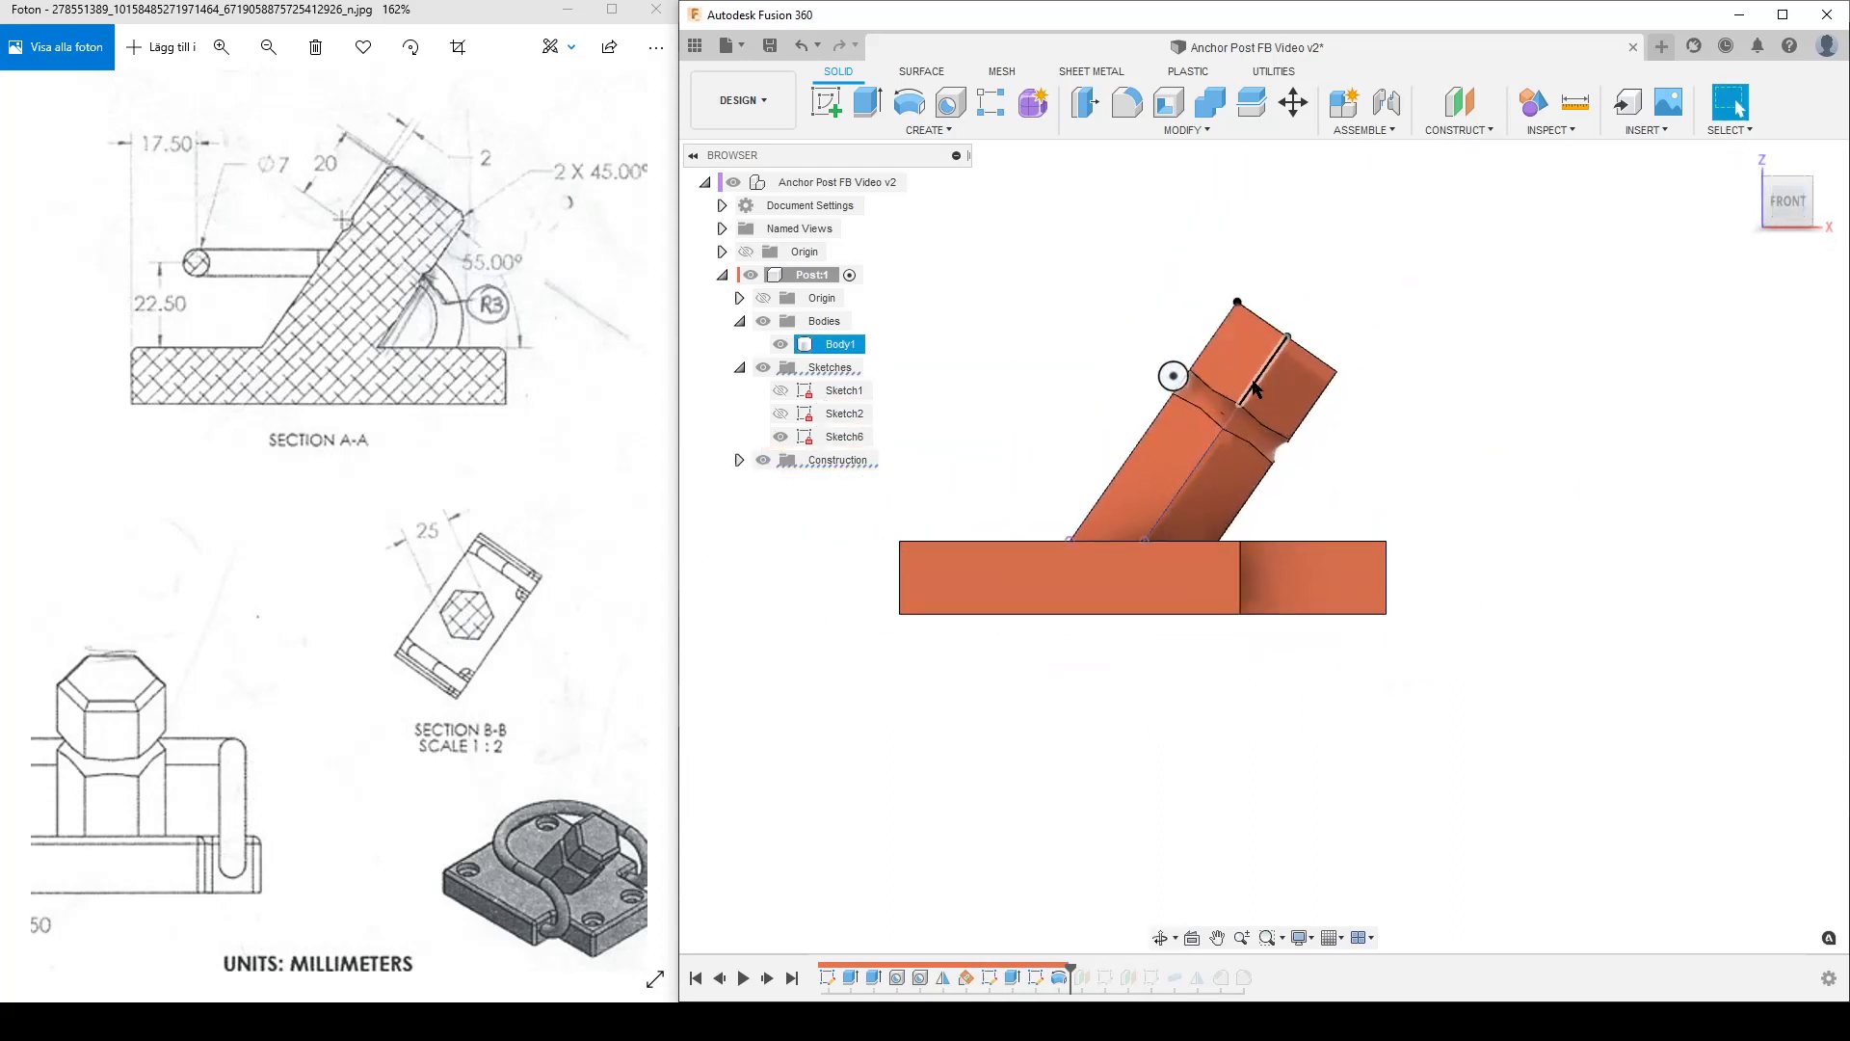
pyautogui.scroll(8, 1183, 391)
pyautogui.scroll(3, 1040, 356)
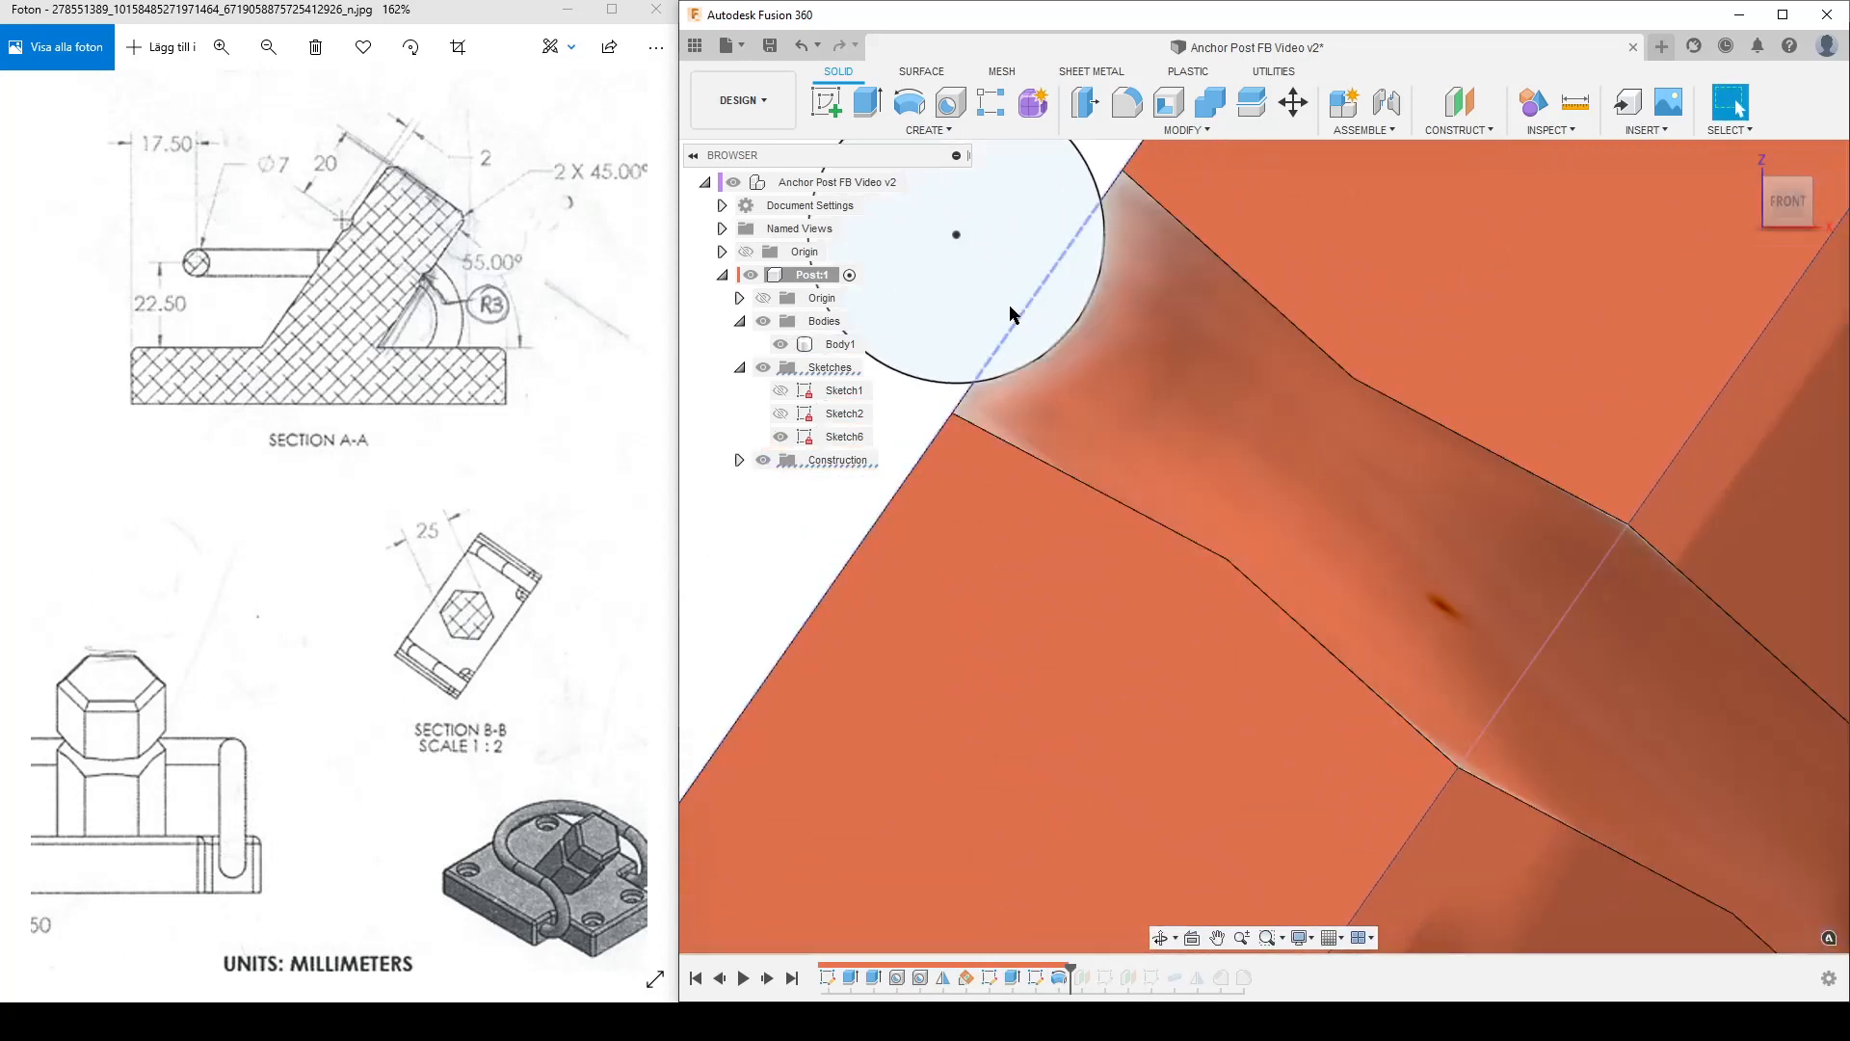
pyautogui.scroll(-4, 1018, 282)
pyautogui.scroll(-5, 1184, 588)
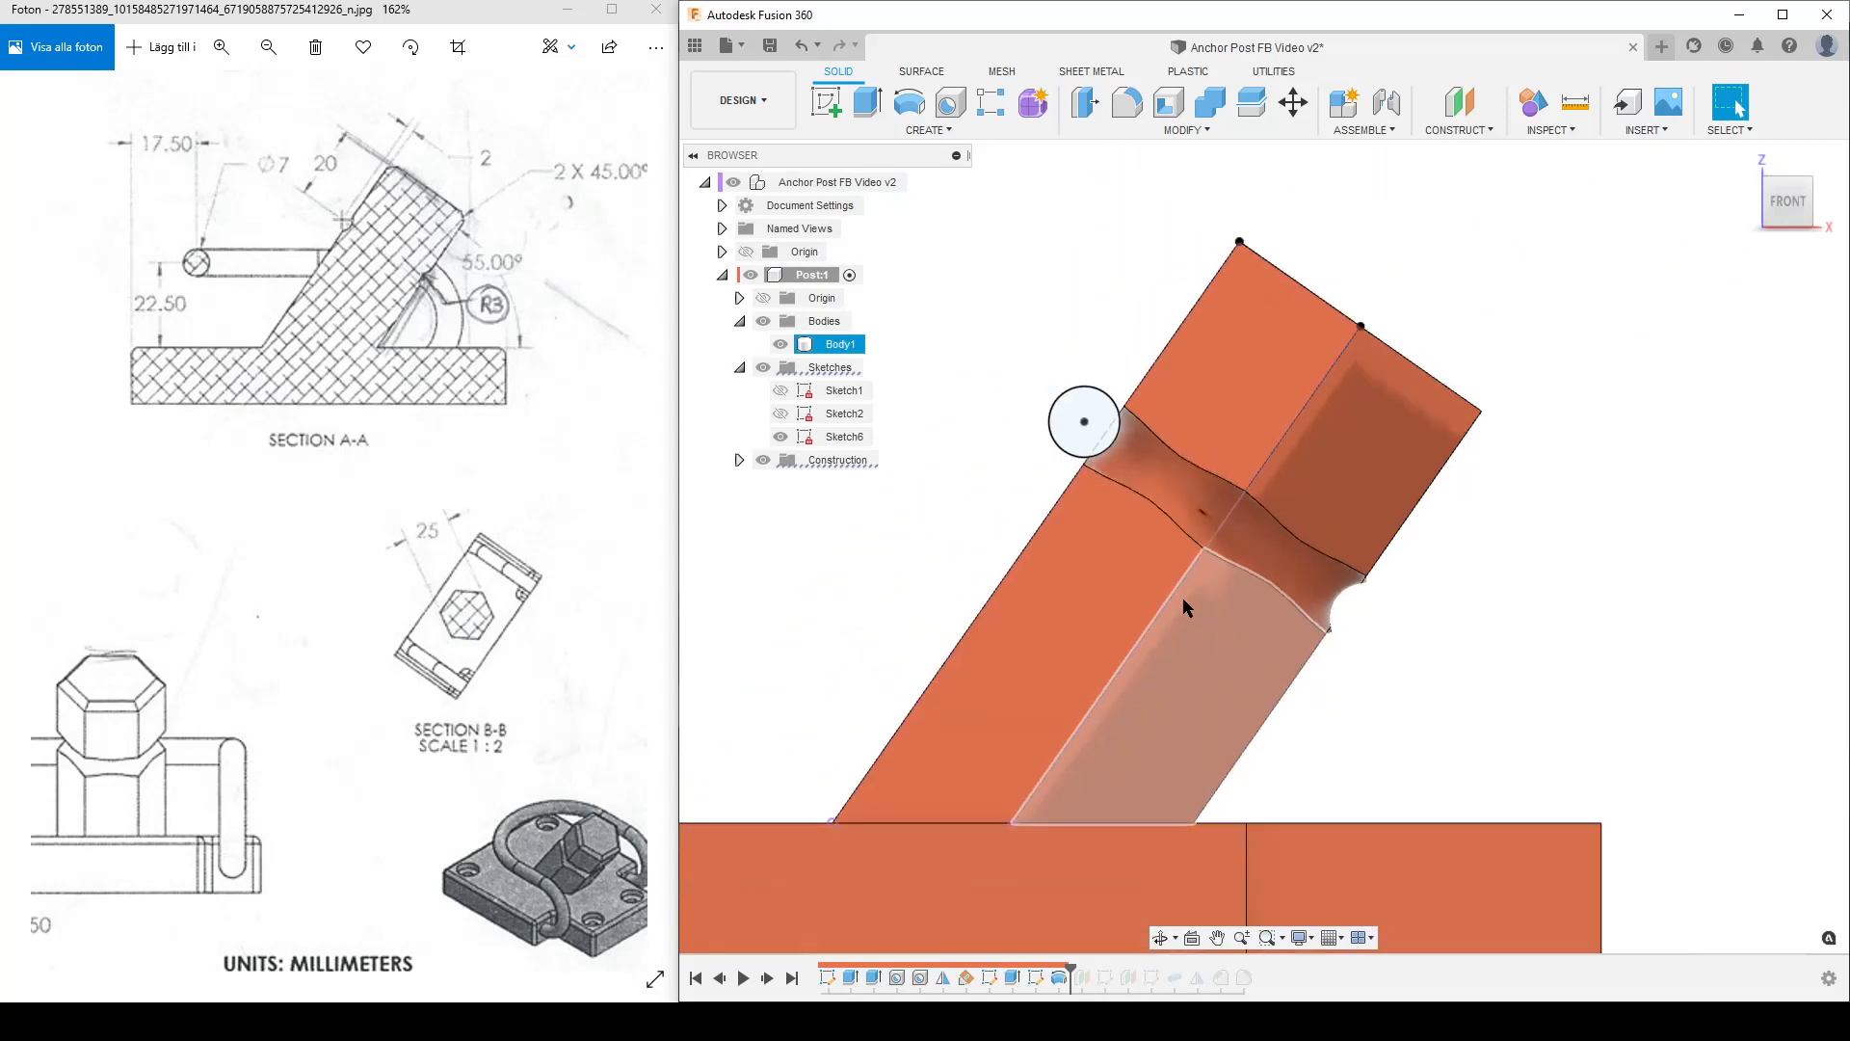
pyautogui.moveTo(1185, 599)
pyautogui.keyDown('shift'); pyautogui.mouseDown(button='middle')
pyautogui.moveTo(1371, 664)
pyautogui.moveTo(1203, 599)
pyautogui.moveTo(1120, 479)
pyautogui.mouseUp(button='middle'); pyautogui.keyUp('shift')
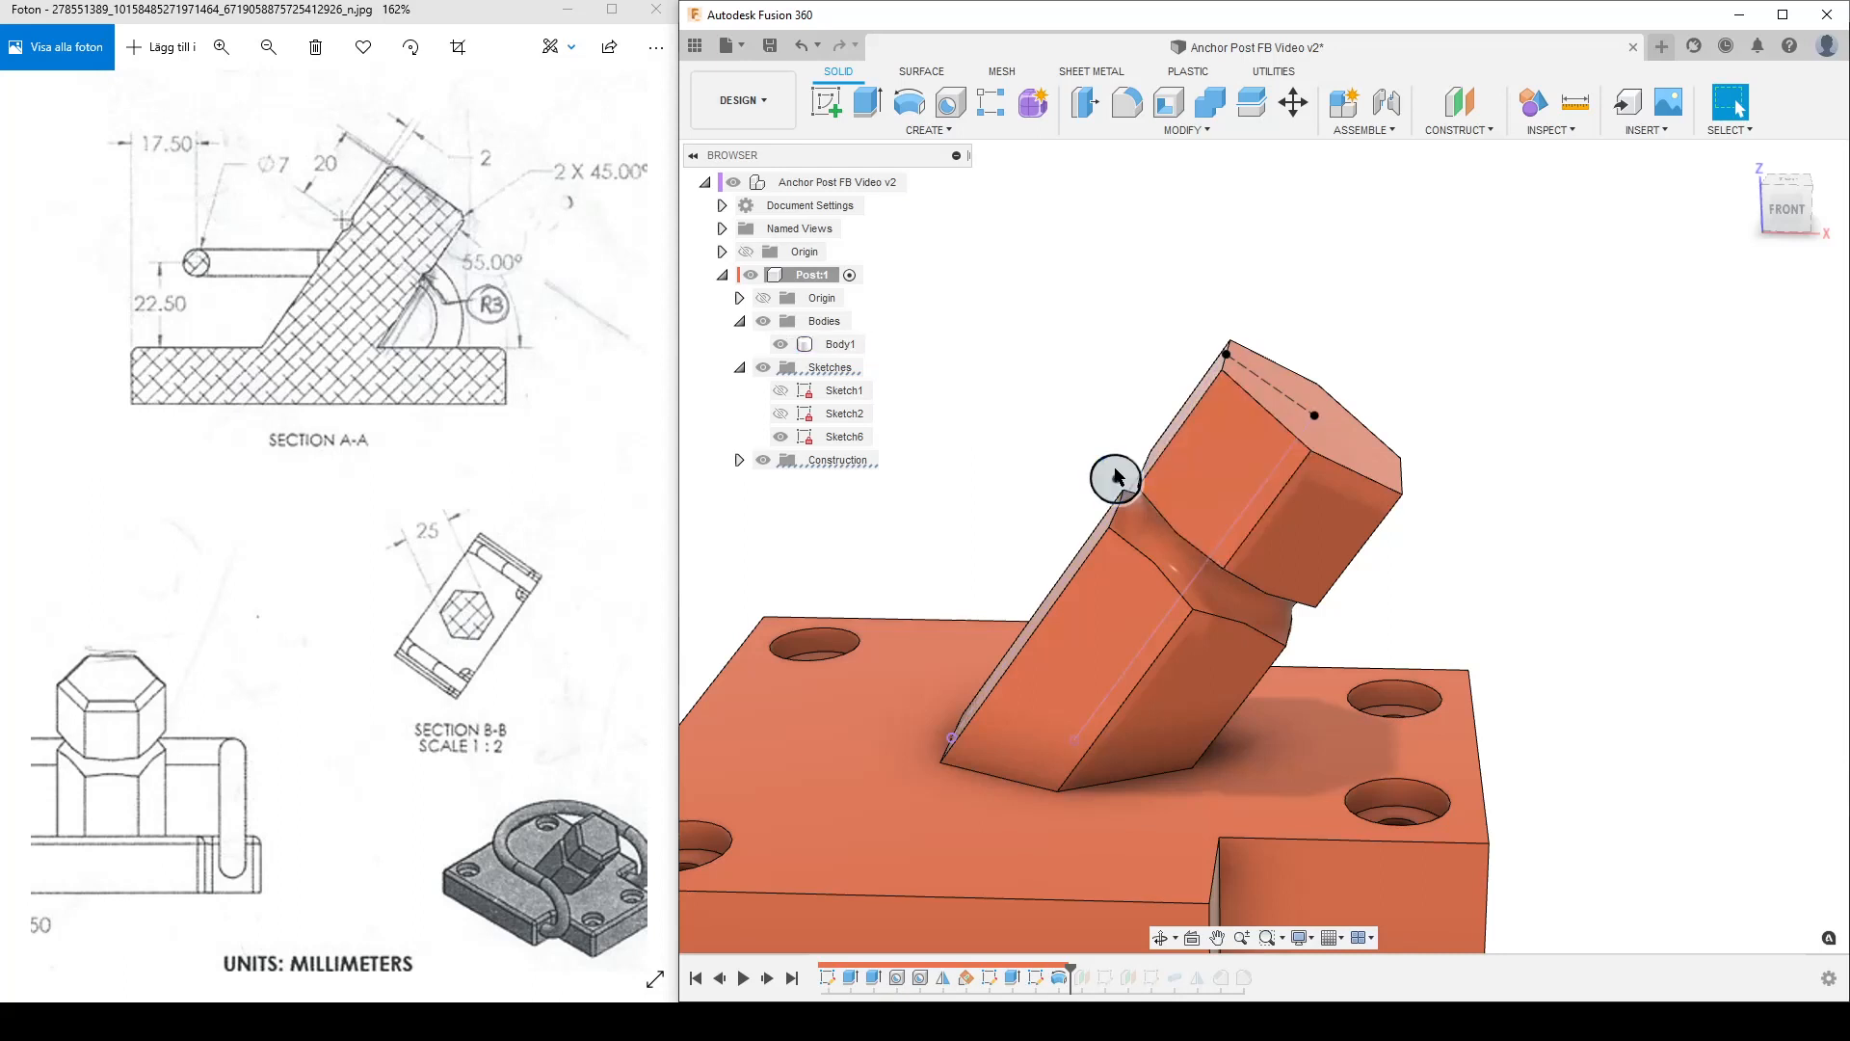
pyautogui.scroll(-5, 1373, 608)
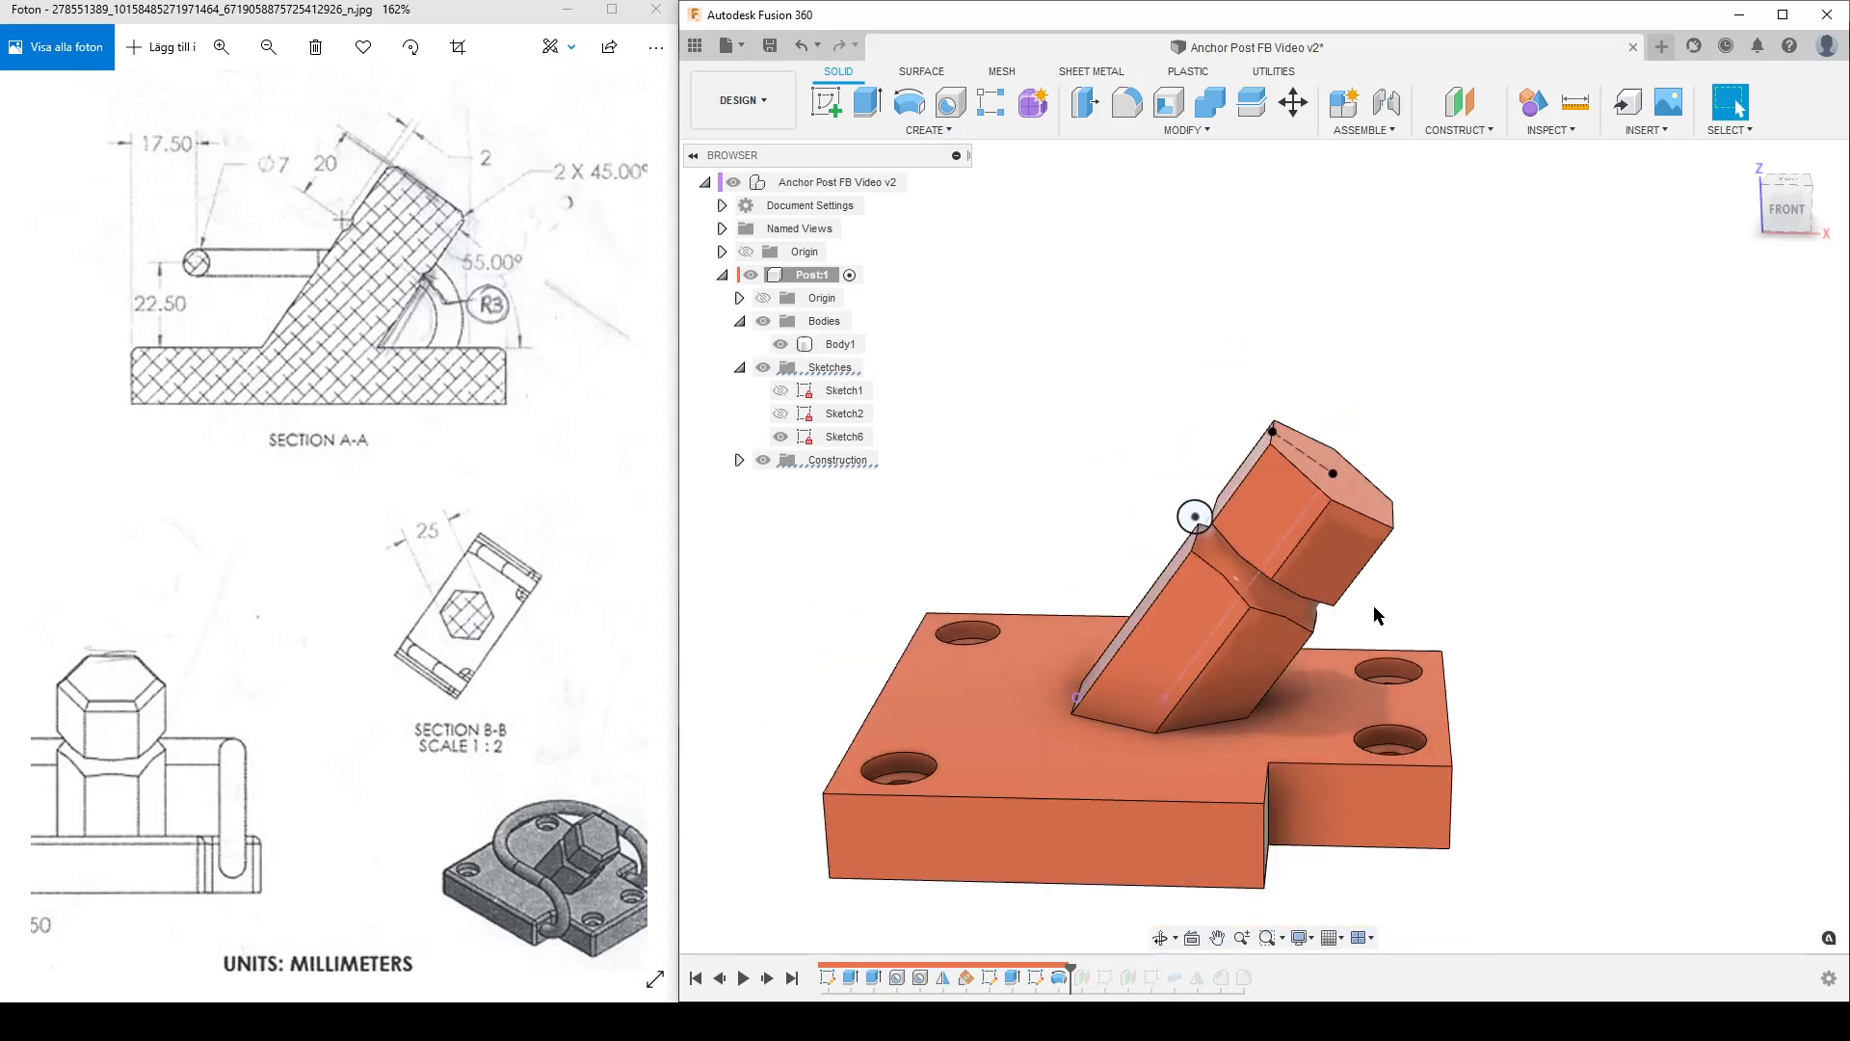
pyautogui.moveTo(1436, 730)
pyautogui.keyDown('shift'); pyautogui.mouseDown(button='middle')
pyautogui.moveTo(1554, 685)
pyautogui.moveTo(1657, 549)
pyautogui.moveTo(1624, 607)
pyautogui.moveTo(1249, 542)
pyautogui.mouseUp(button='middle'); pyautogui.keyUp('shift')
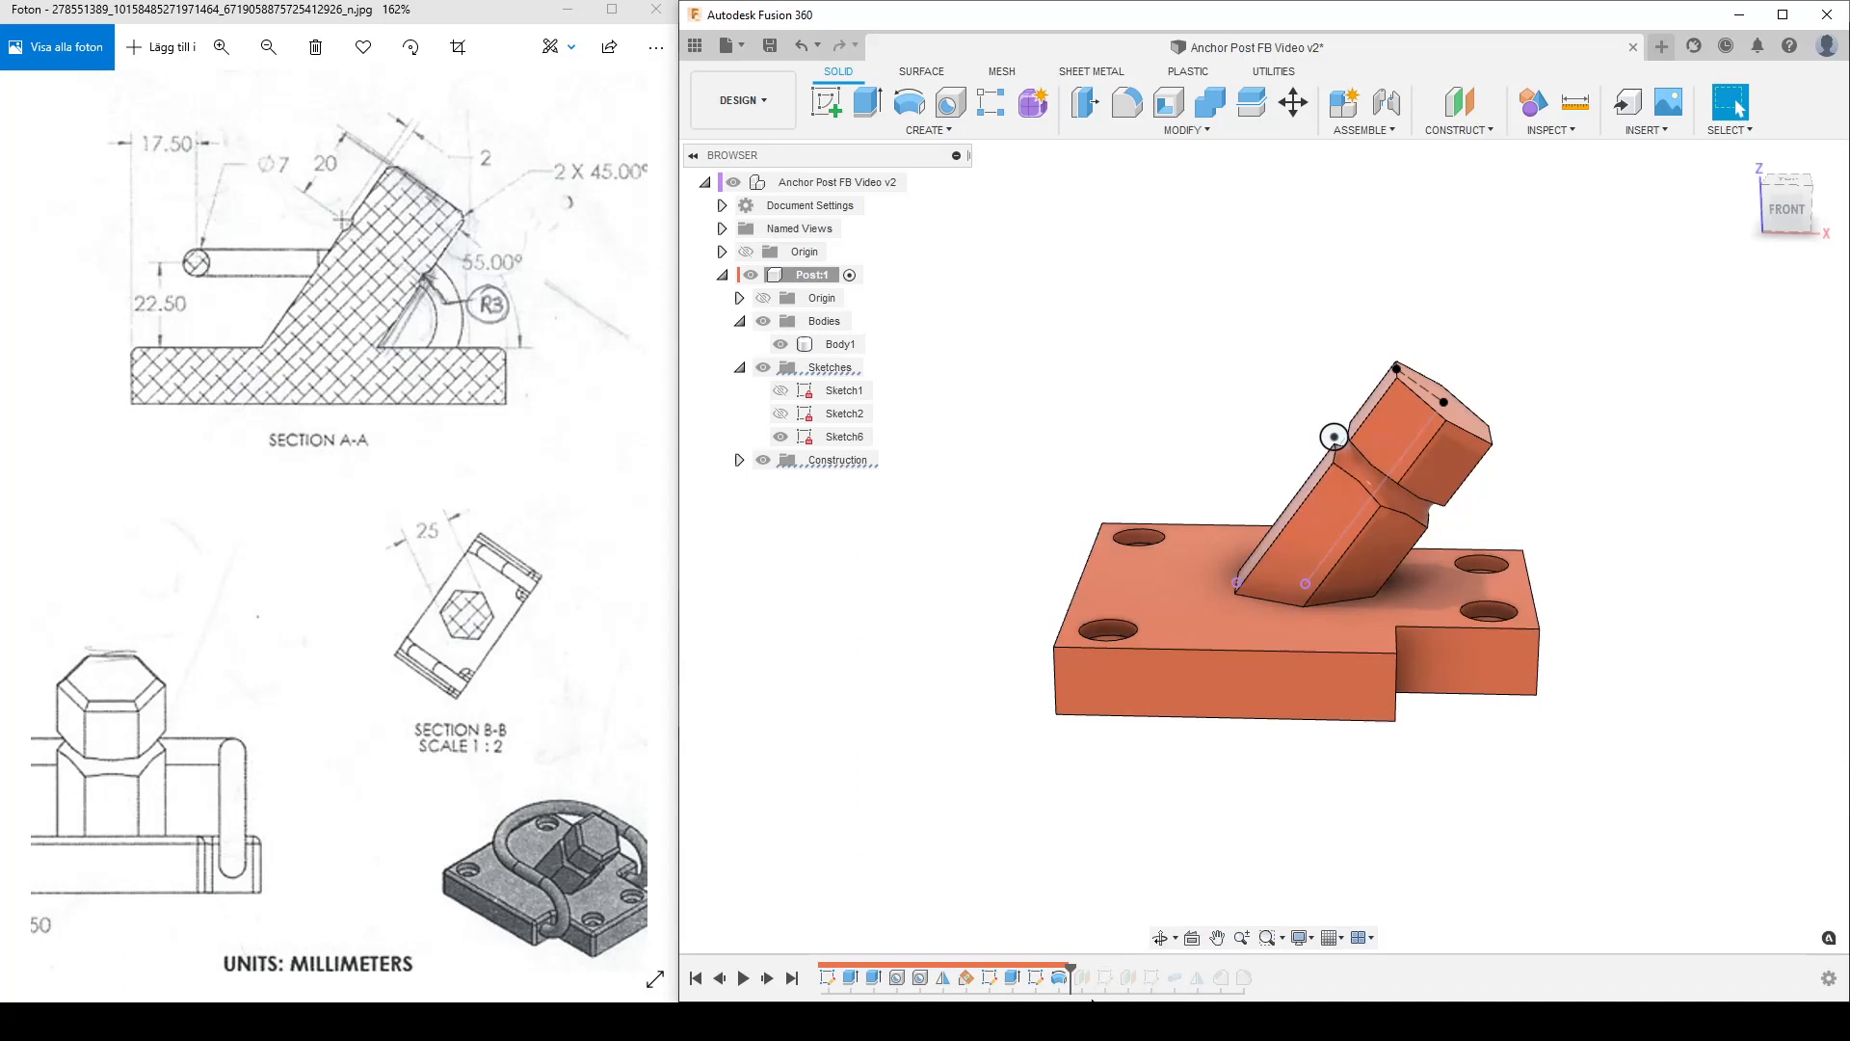
# Step: Roll the design history forward to the last feature and hide Sketch6 to show the complete anchor post
pyautogui.moveTo(1071, 974); pyautogui.dragTo(1255, 974)
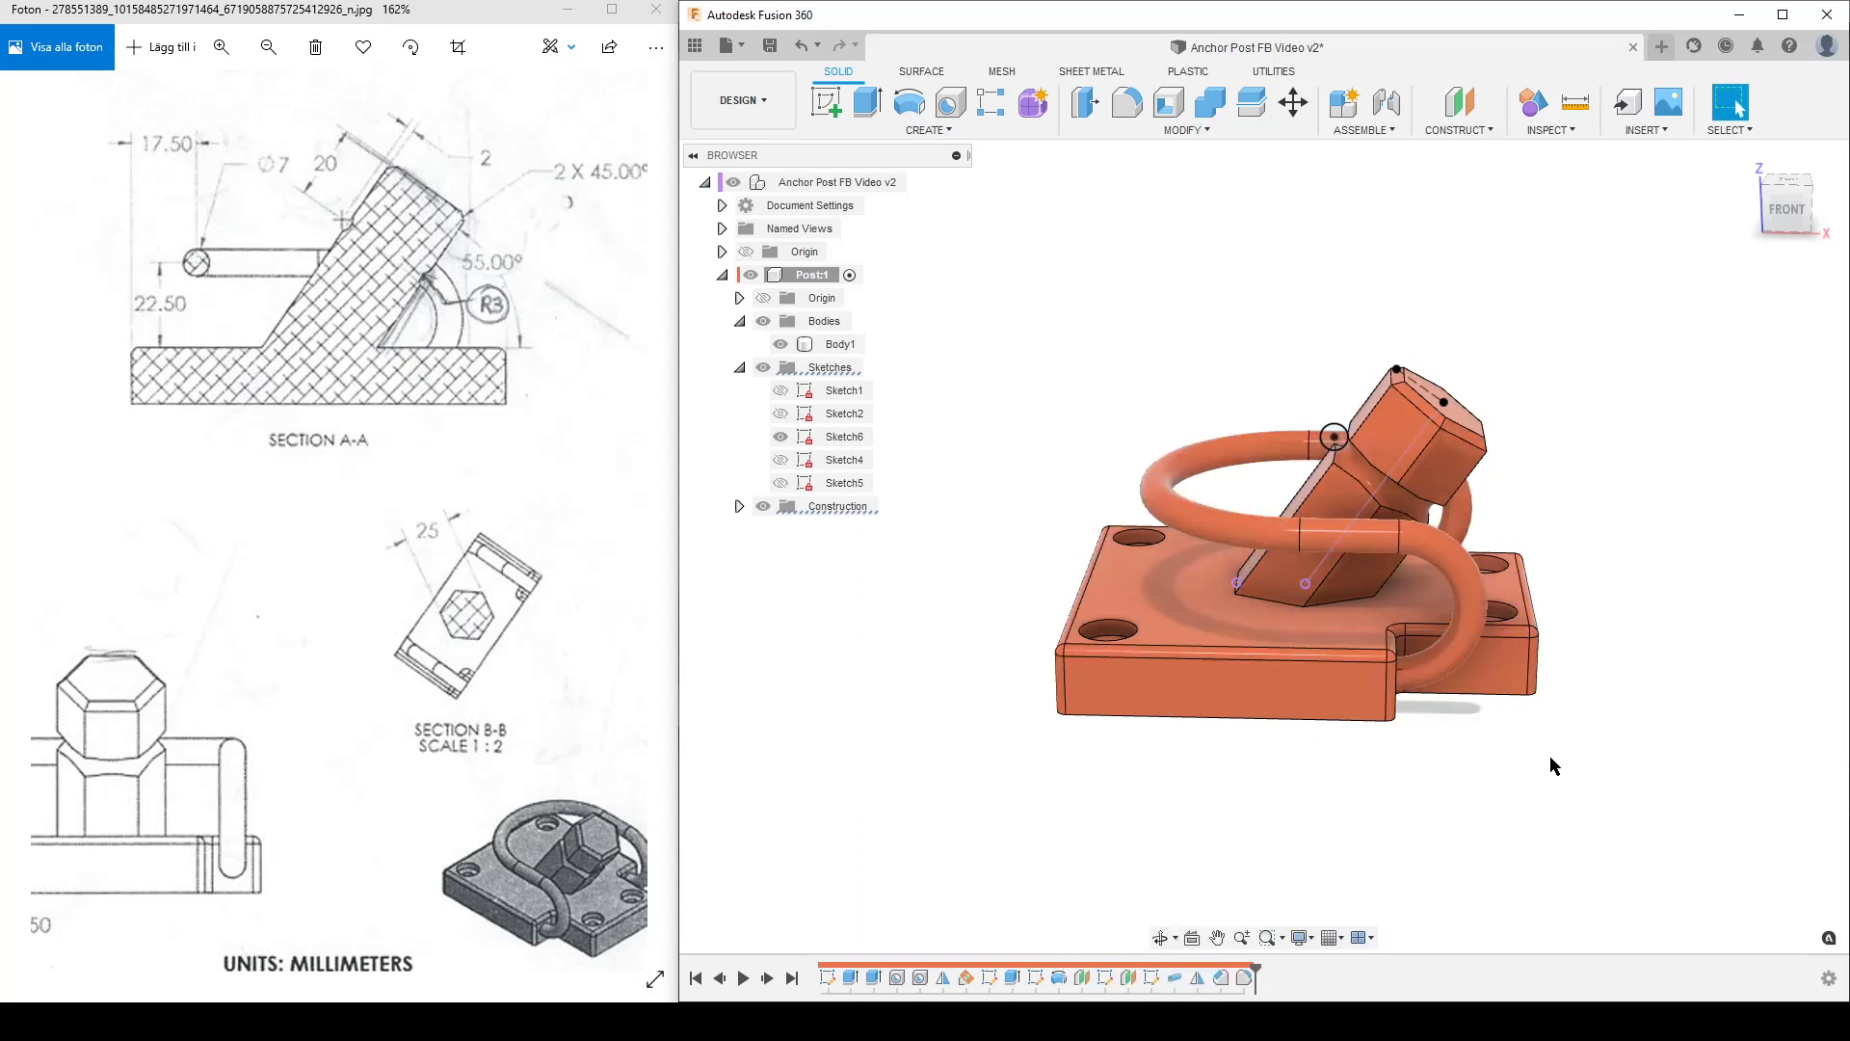
pyautogui.keyDown('shift'); pyautogui.moveTo(1552, 758); pyautogui.dragTo(829, 385, button='middle'); pyautogui.keyUp('shift')
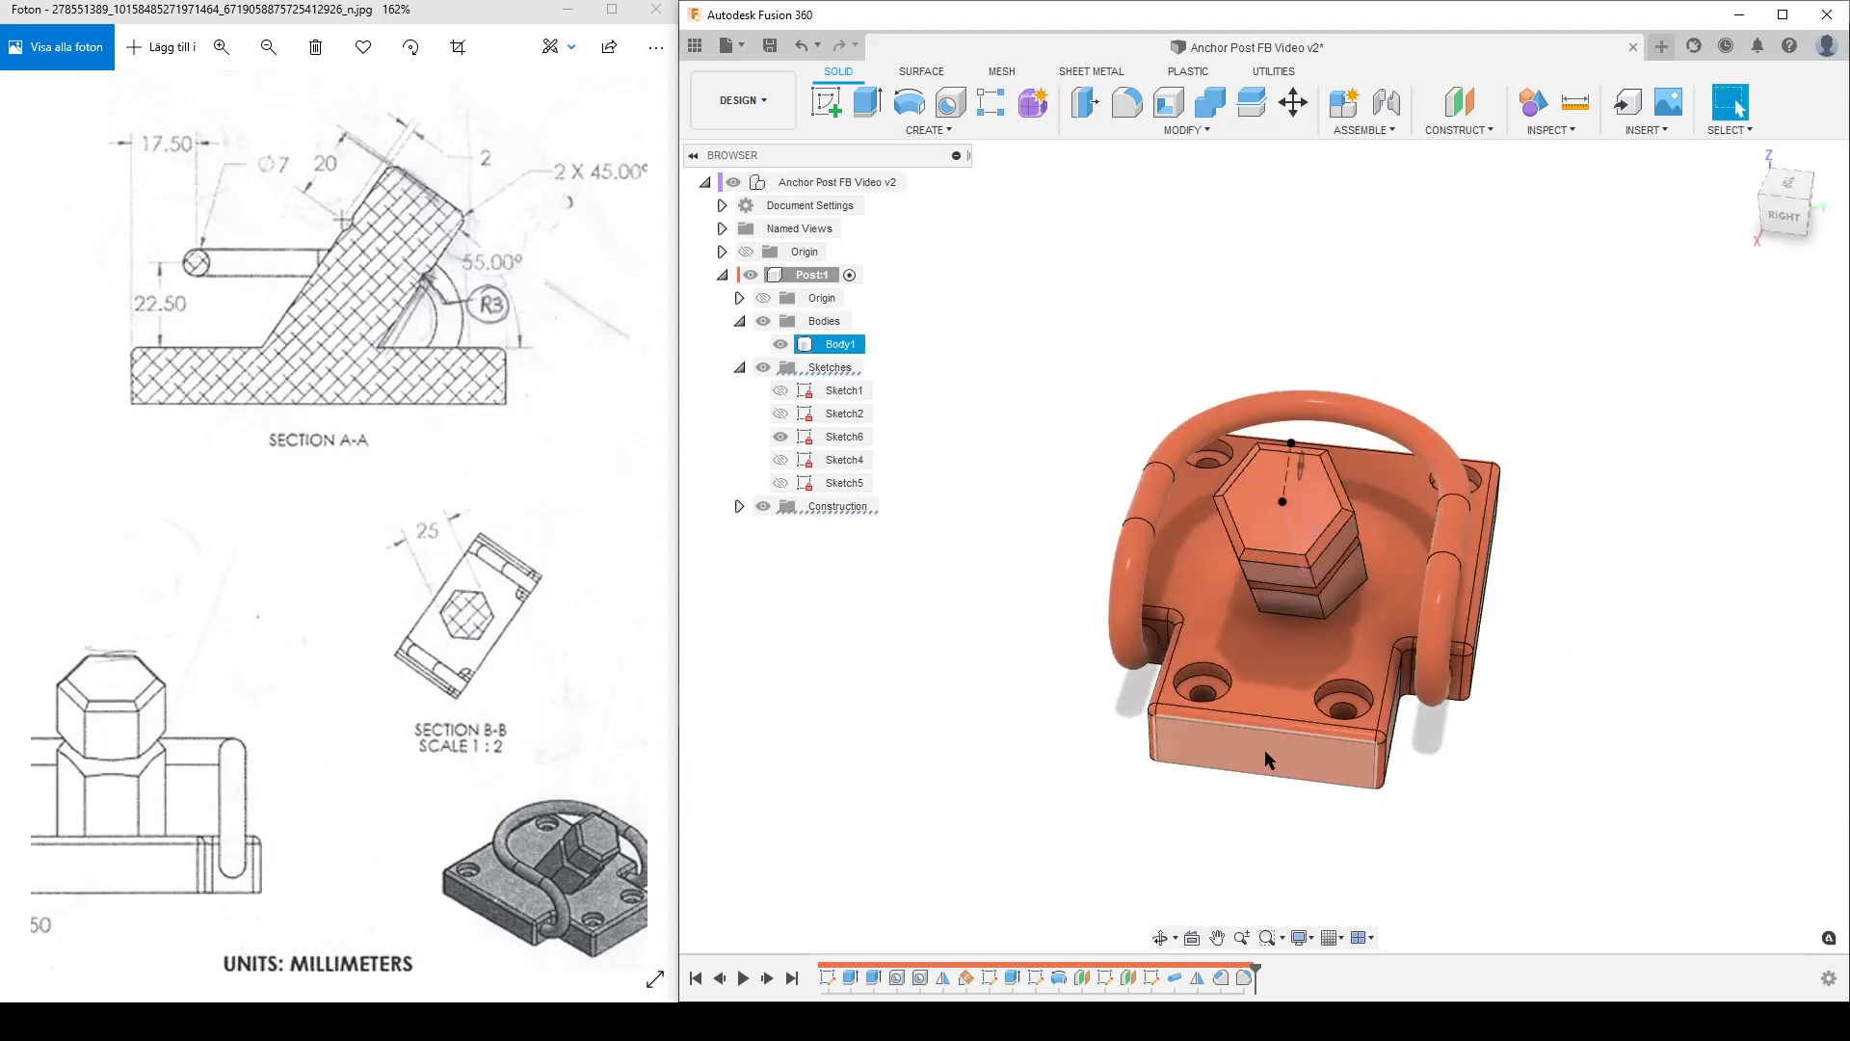
pyautogui.click(781, 437)
pyautogui.moveTo(809, 750)
pyautogui.keyDown('shift'); pyautogui.mouseDown(button='middle')
pyautogui.moveTo(1046, 653)
pyautogui.moveTo(946, 723)
pyautogui.moveTo(907, 893)
pyautogui.moveTo(1041, 744)
pyautogui.moveTo(847, 800)
pyautogui.mouseUp(button='middle'); pyautogui.keyUp('shift')
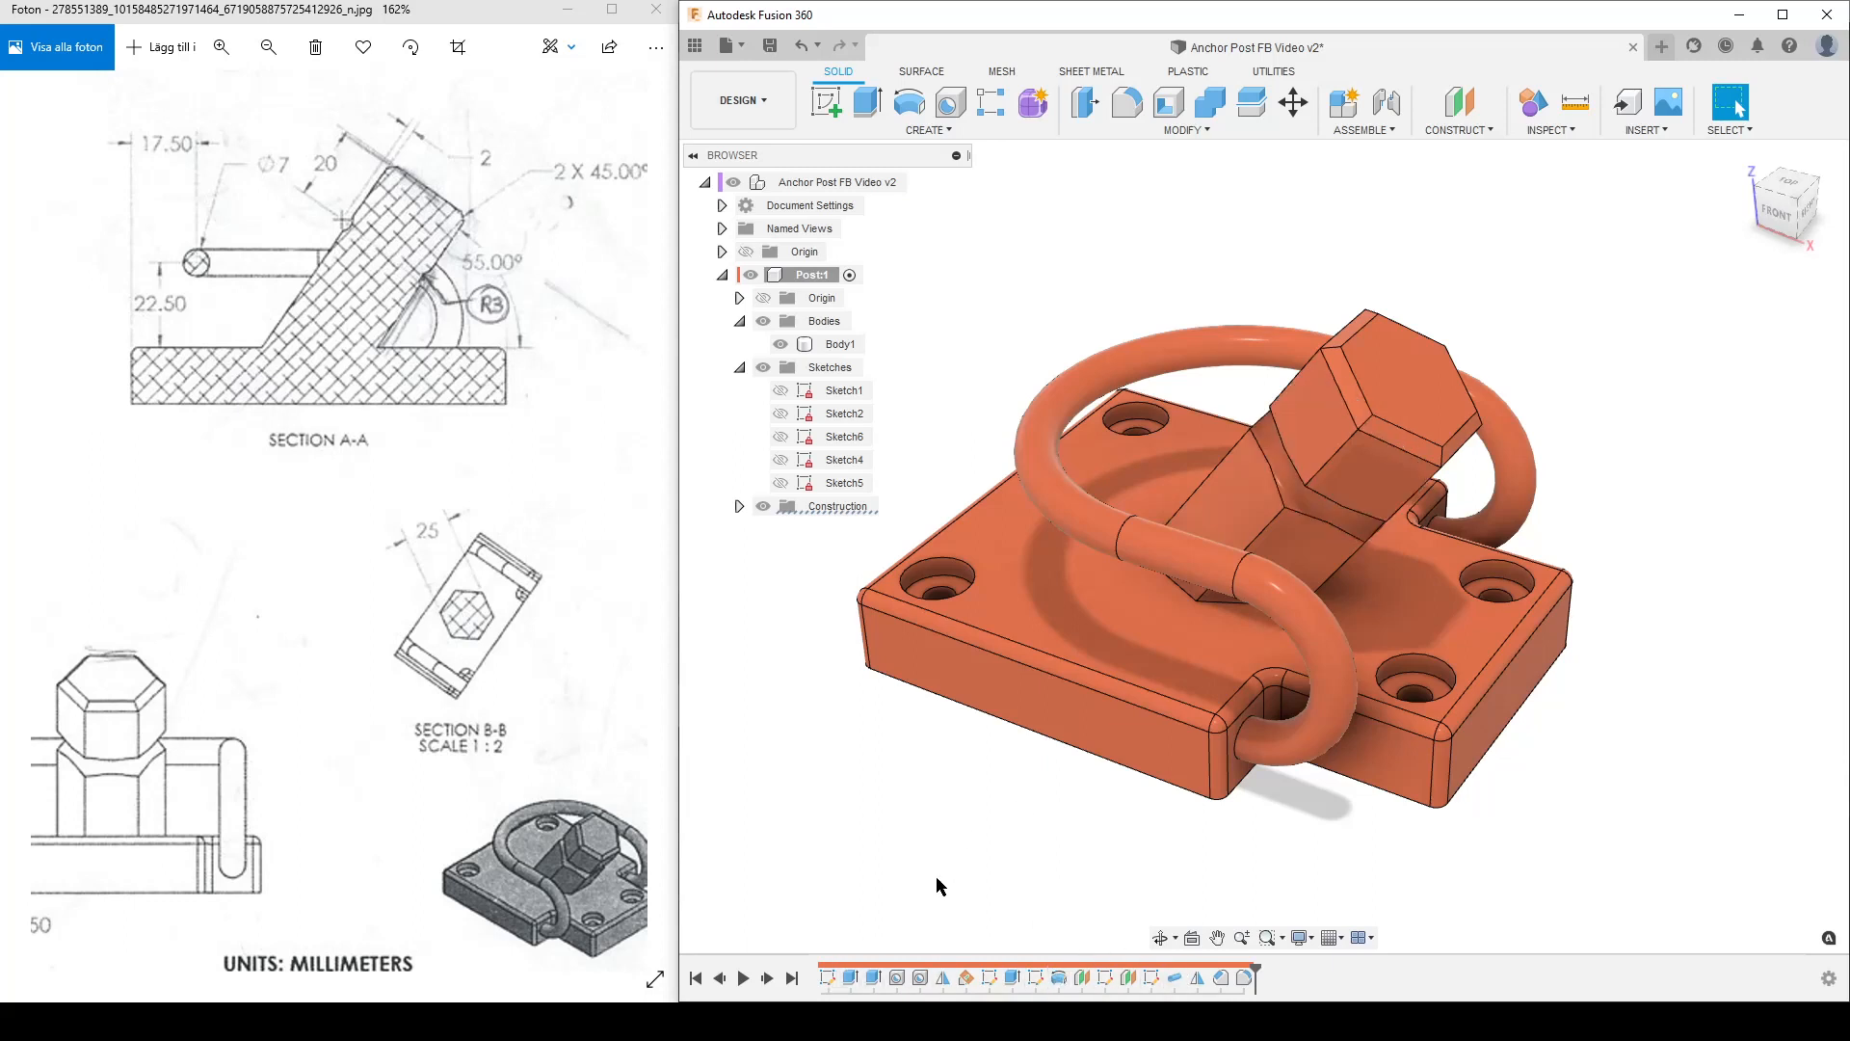
# Step: Locate the Hole2 feature in the model and examine the counterbored hole near the corner of the base plate
pyautogui.click(1138, 417)
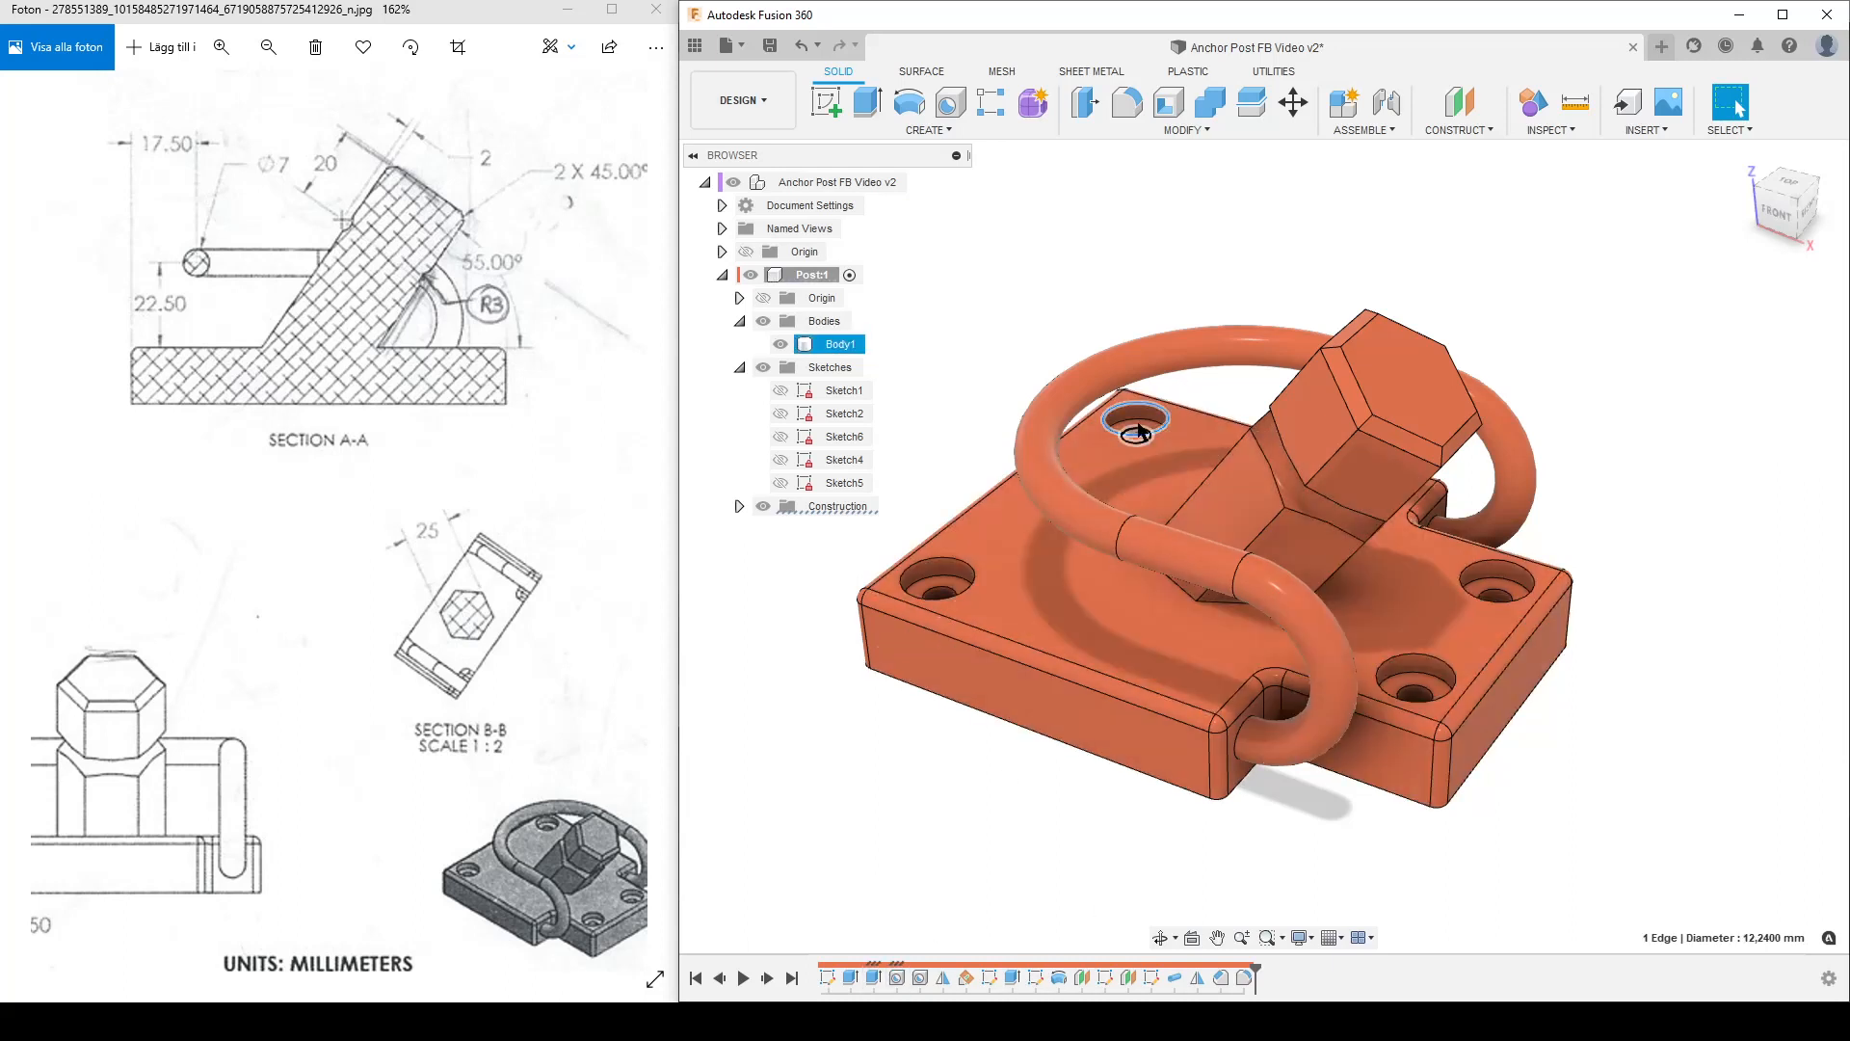
pyautogui.click(1012, 795)
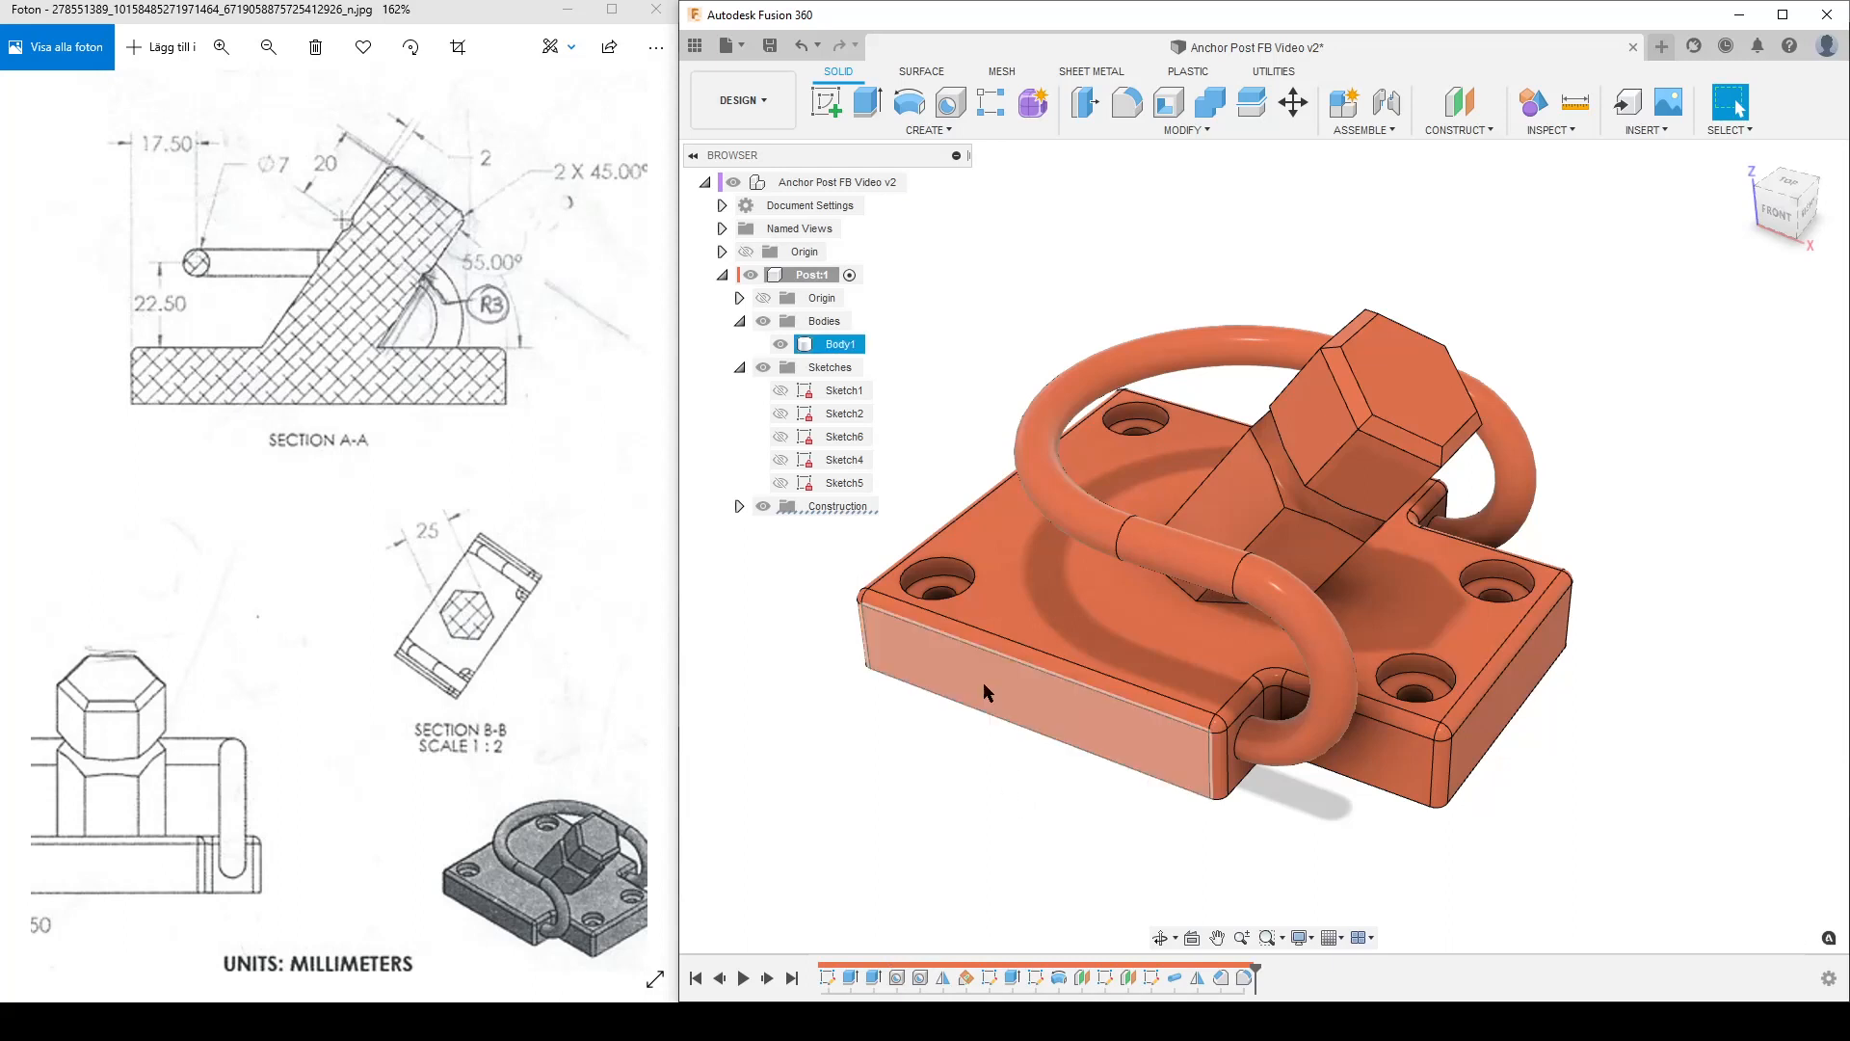
pyautogui.rightClick(920, 977)
pyautogui.click(989, 966)
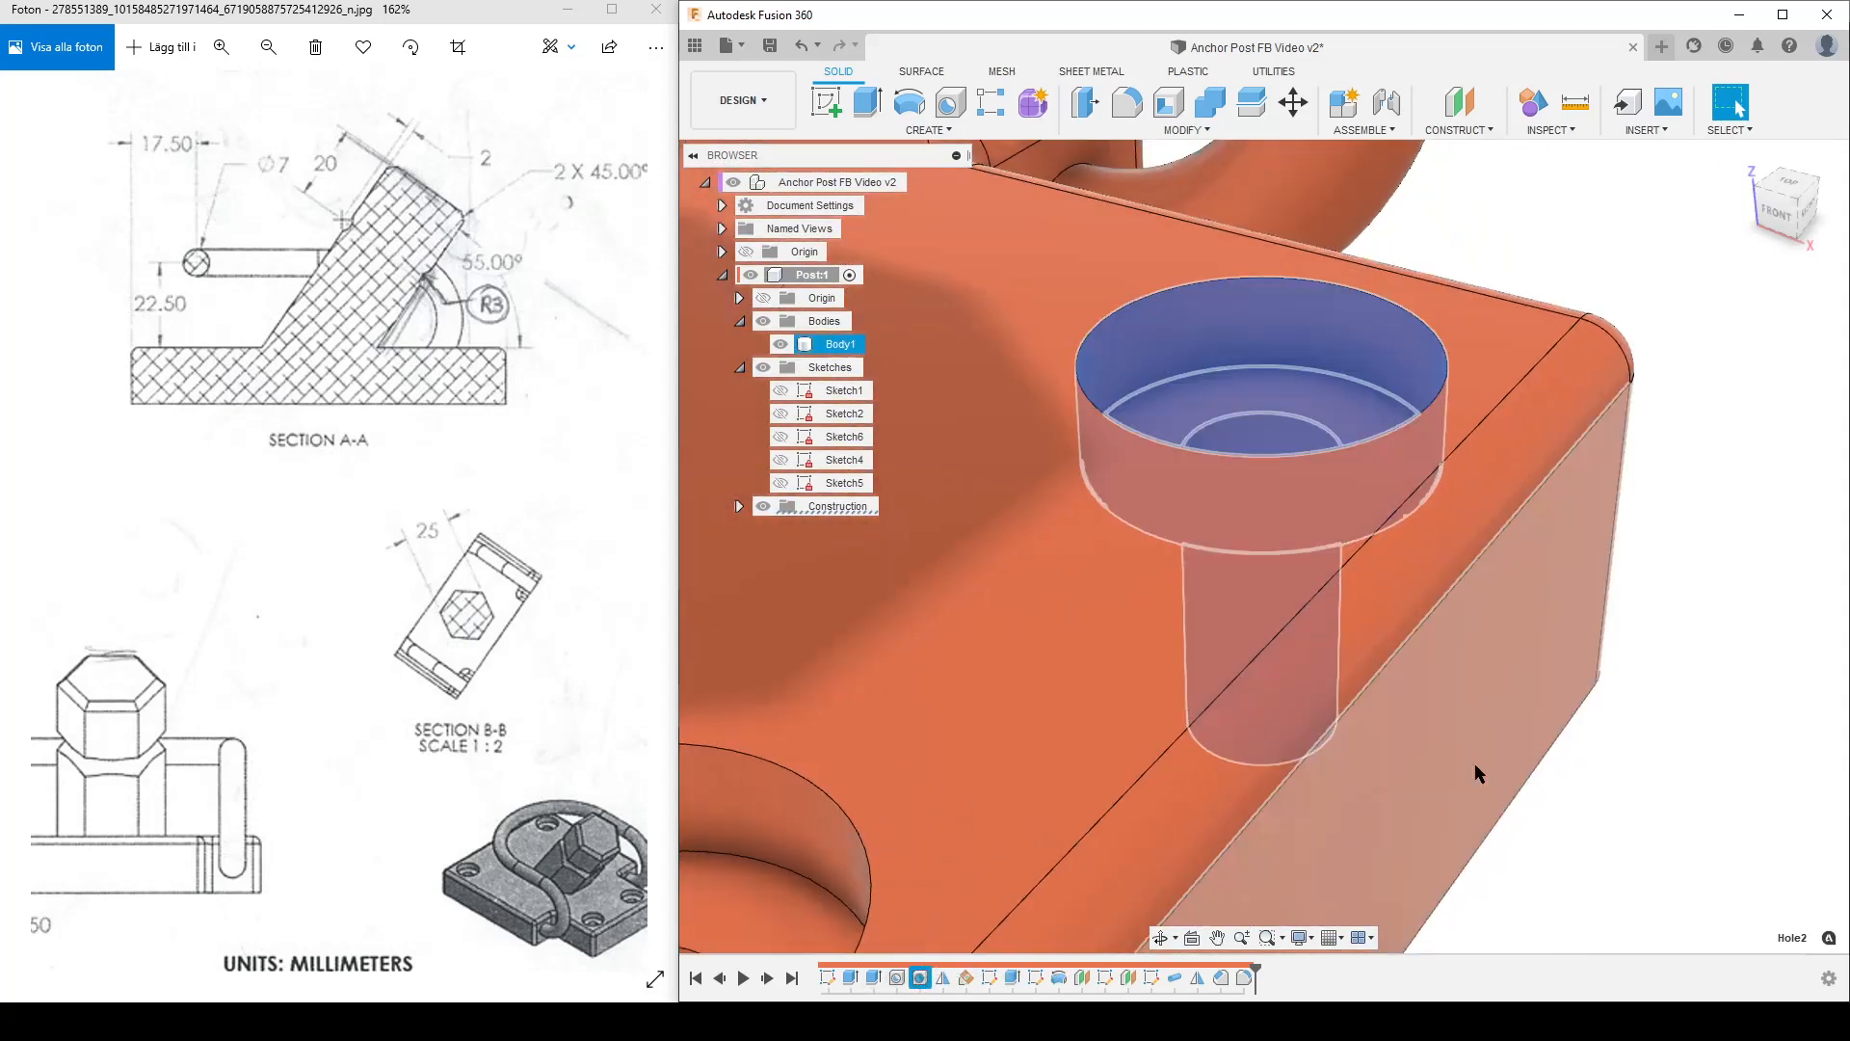
pyautogui.scroll(-10, 1286, 698)
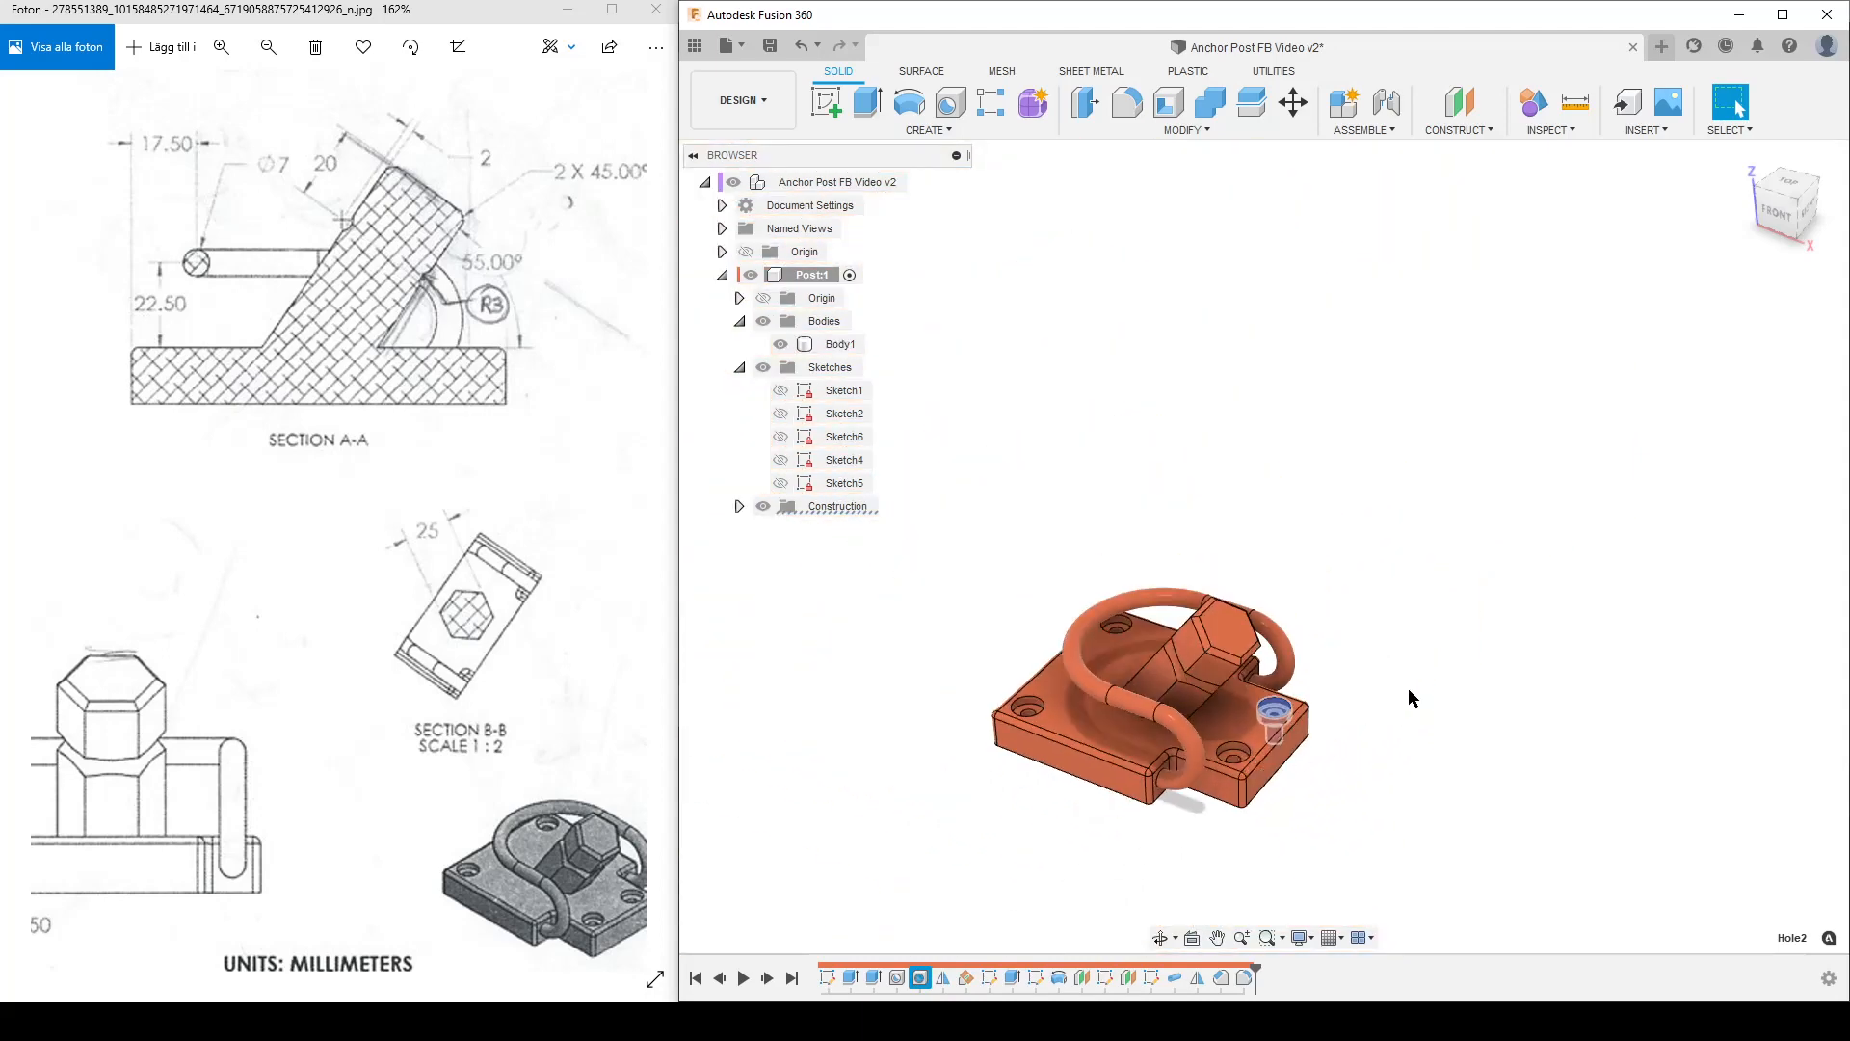
pyautogui.scroll(5, 1490, 615)
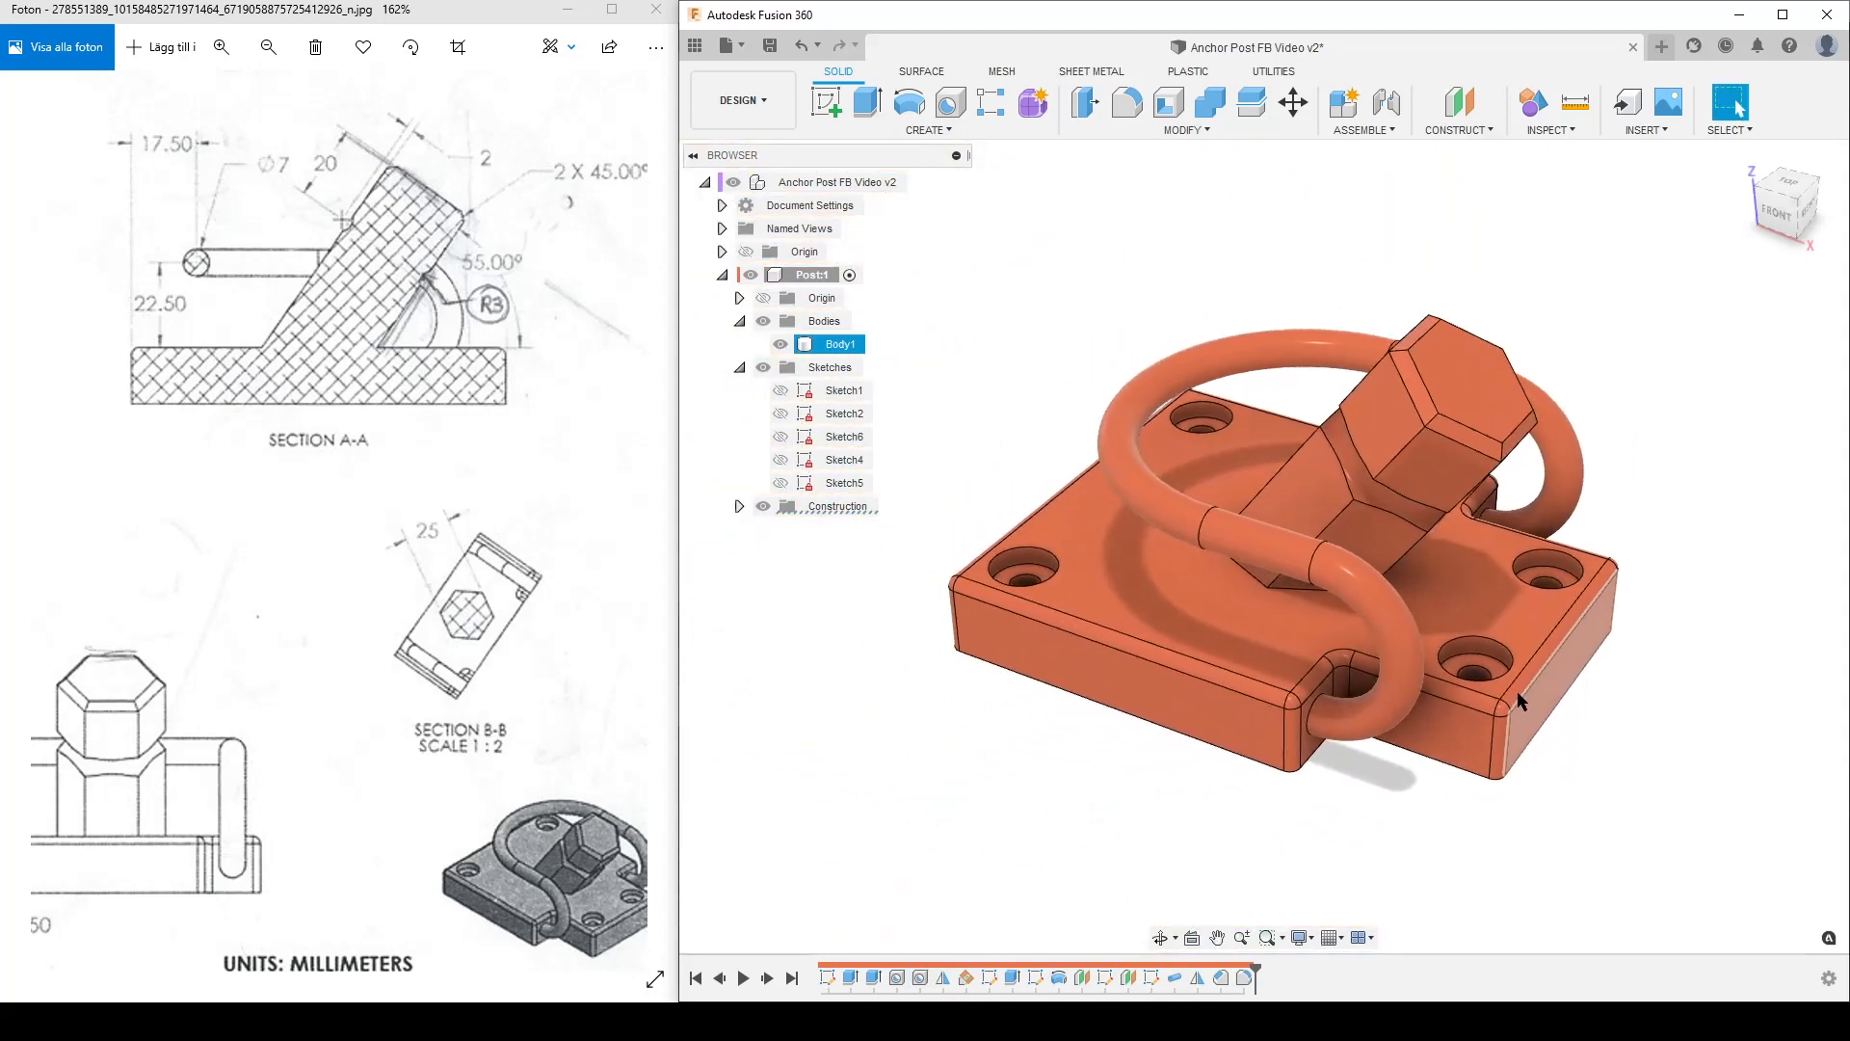